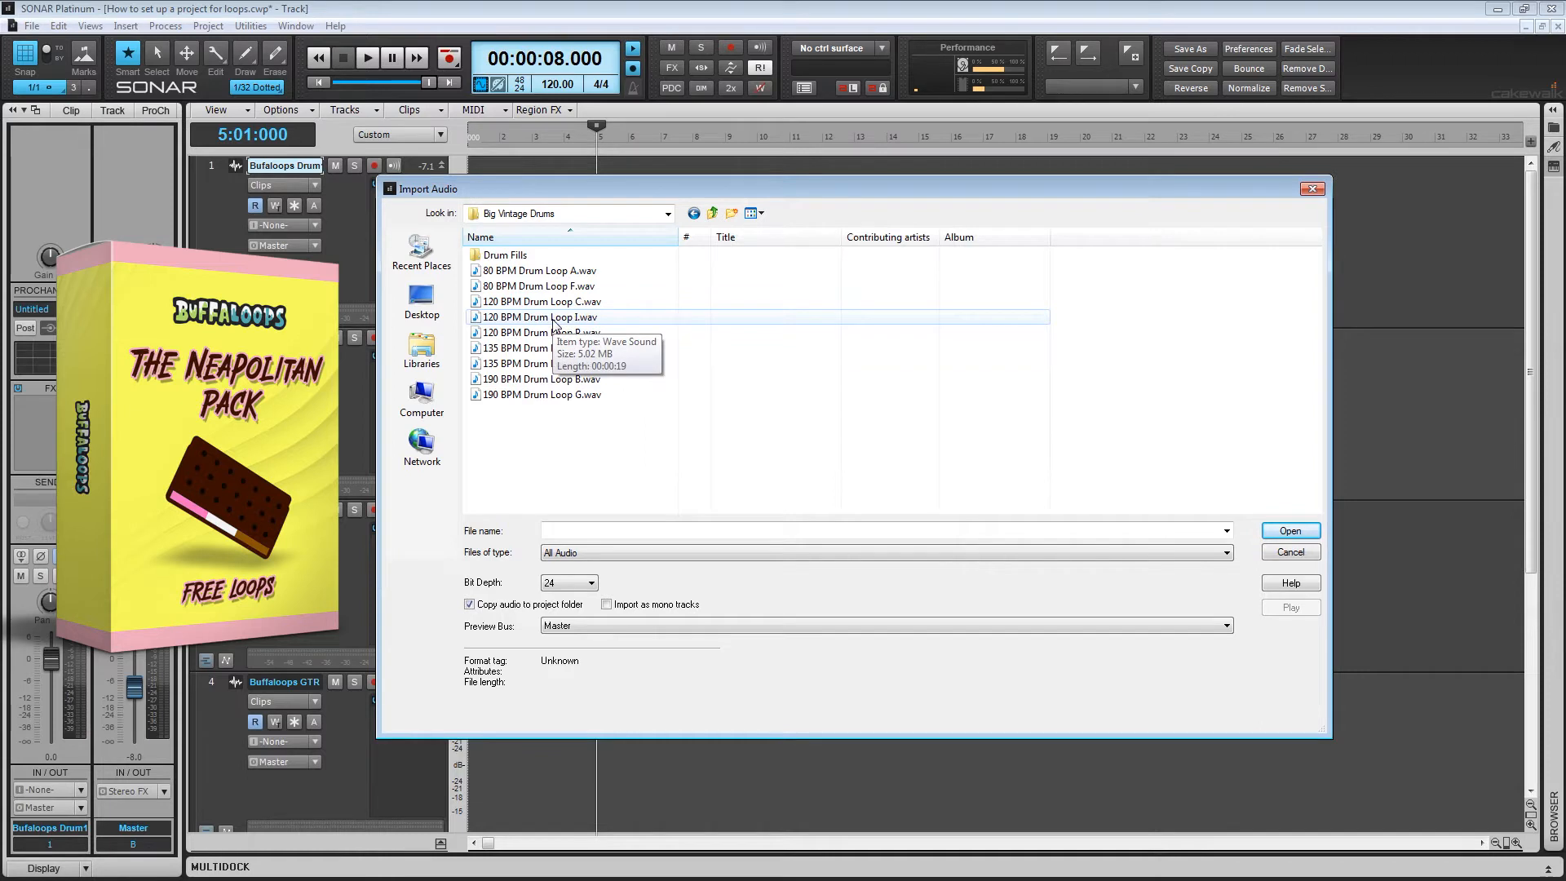
Import "120 BPM Drum Loop I.wav" onto the first drum track at measure 5 and select the imported clip.
double_click(554, 318)
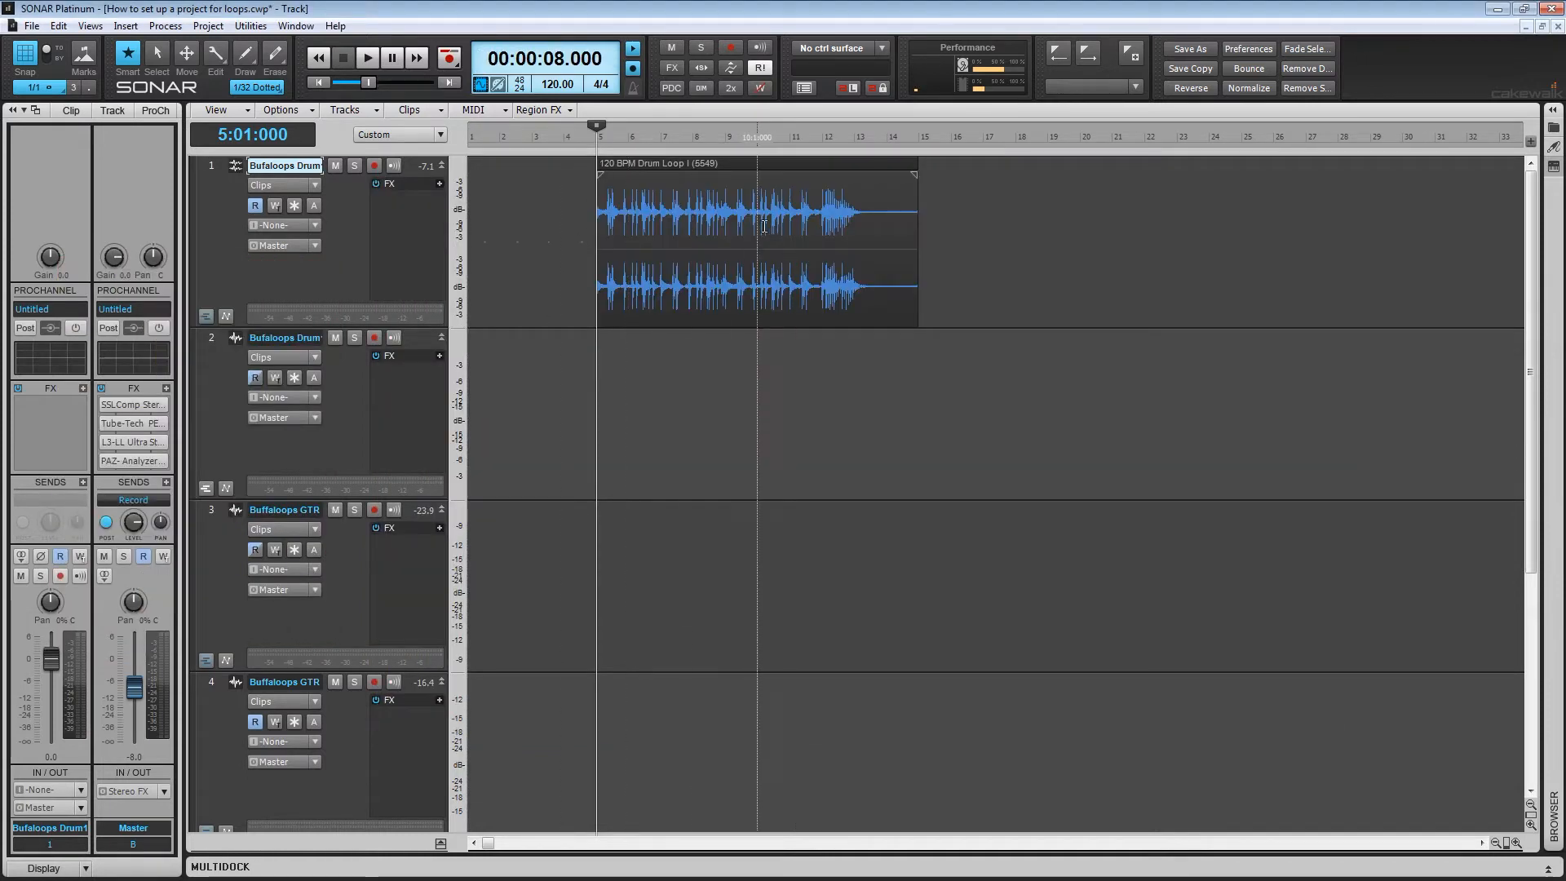
click(319, 81)
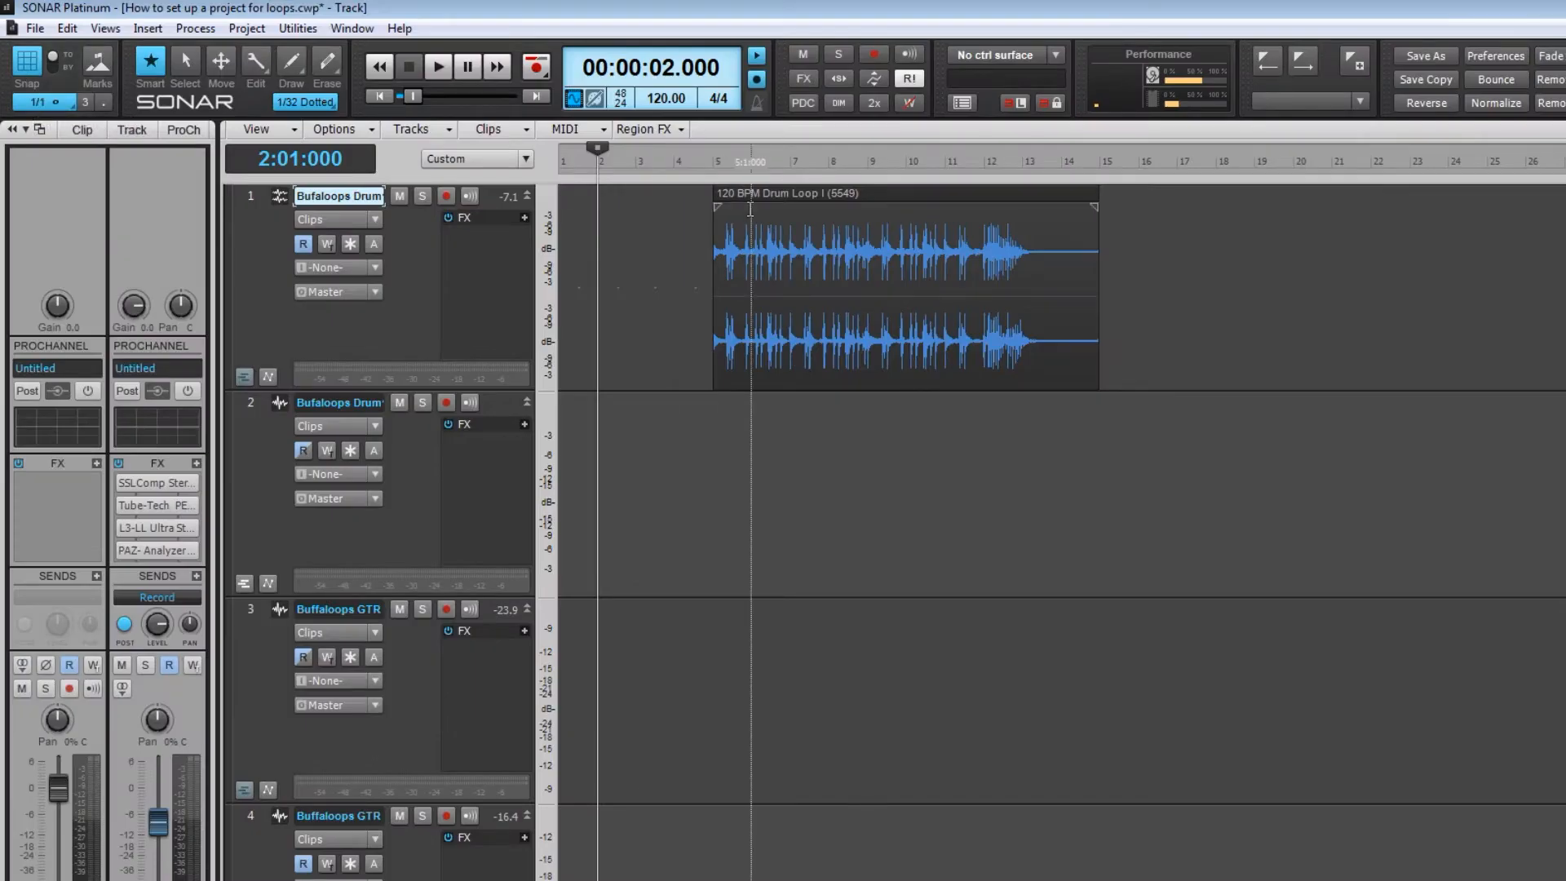
mouse_move(750, 206)
mouse_down()
mouse_move(671, 202)
mouse_move(775, 202)
mouse_up()
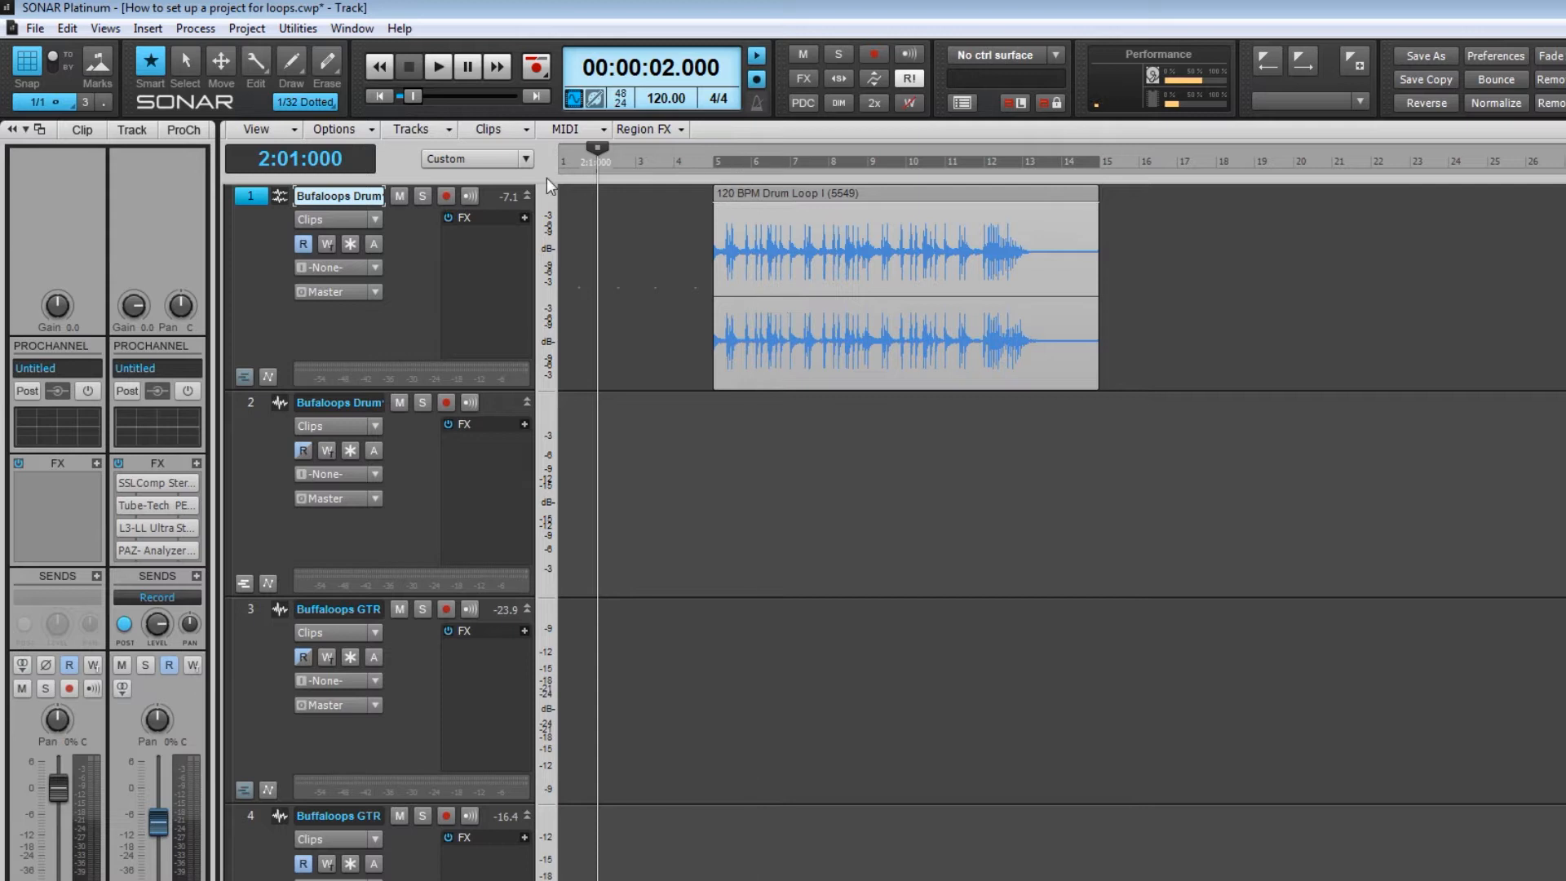
With the snap resolution at Whole, move the drum loop clip to the start of measure 1 and return the playhead to zero.
click(40, 101)
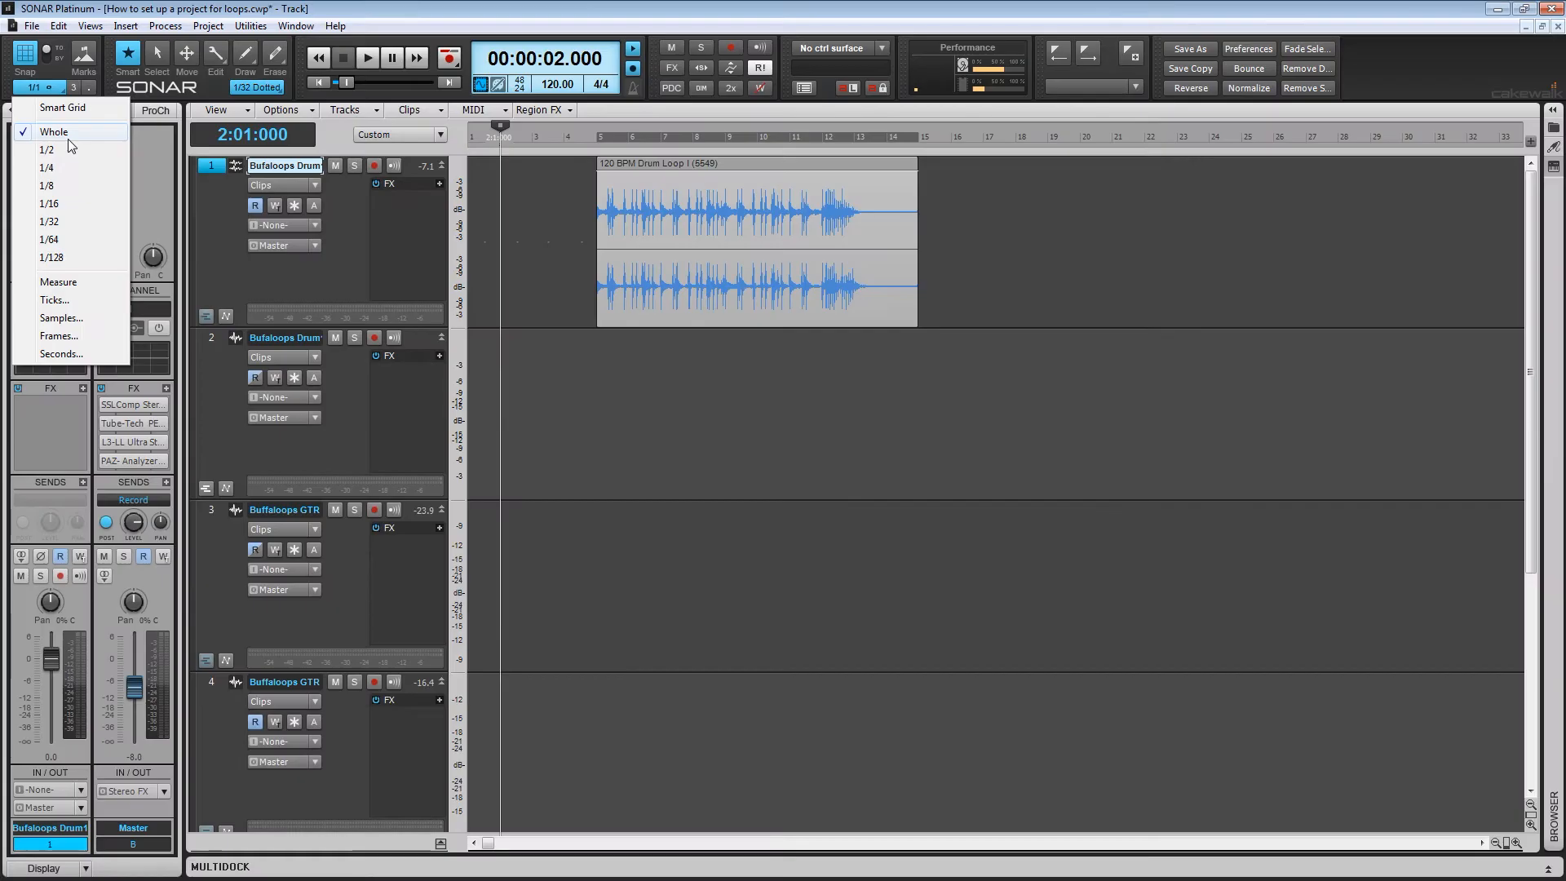
click(74, 152)
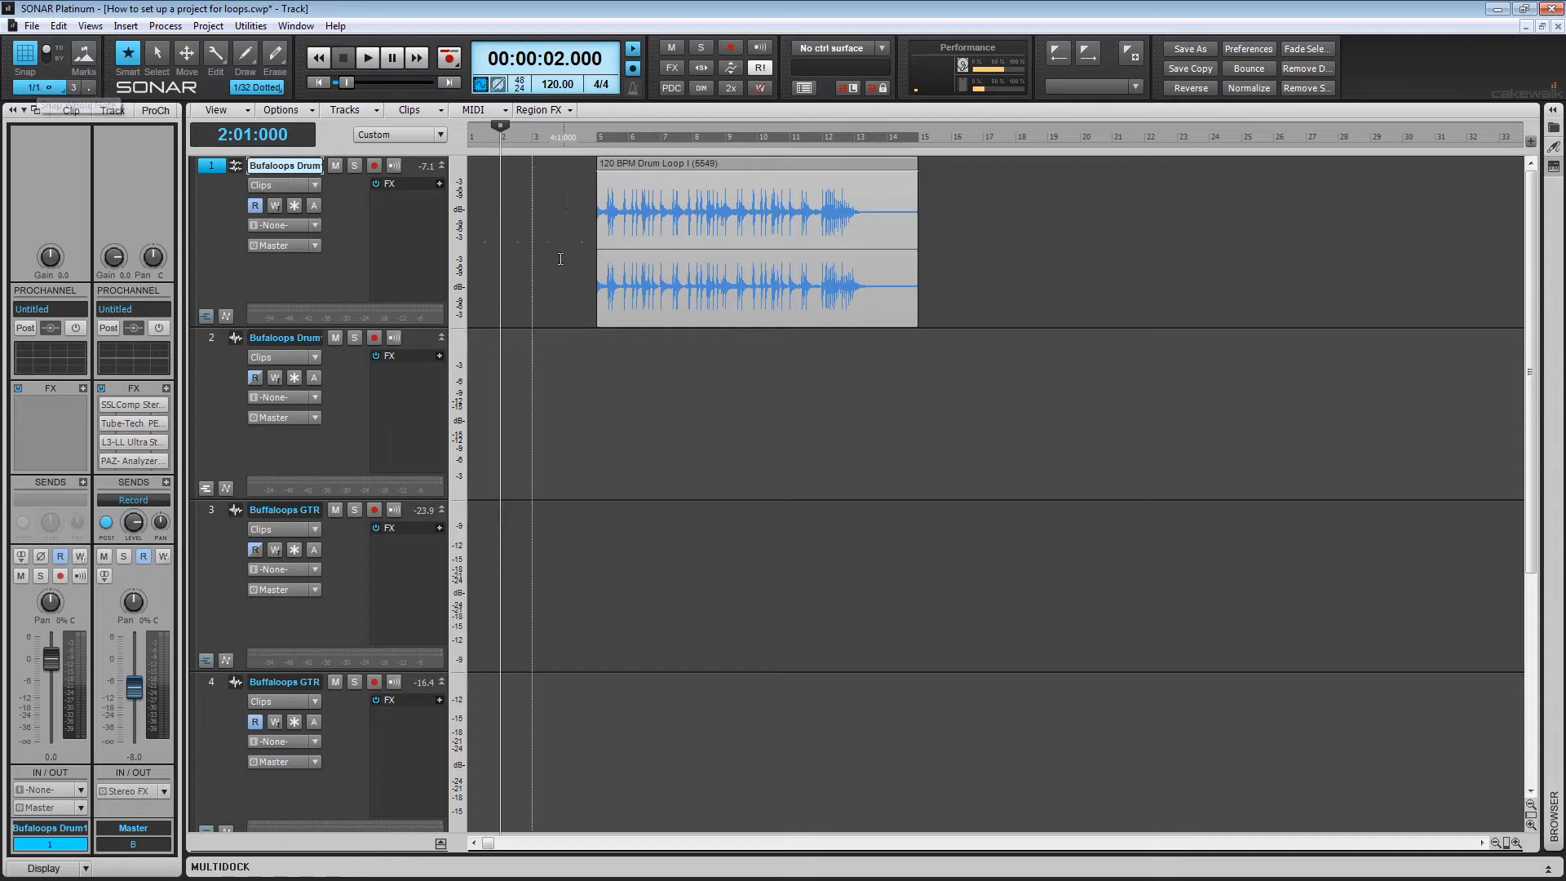
click(563, 253)
drag(685, 168, 559, 175)
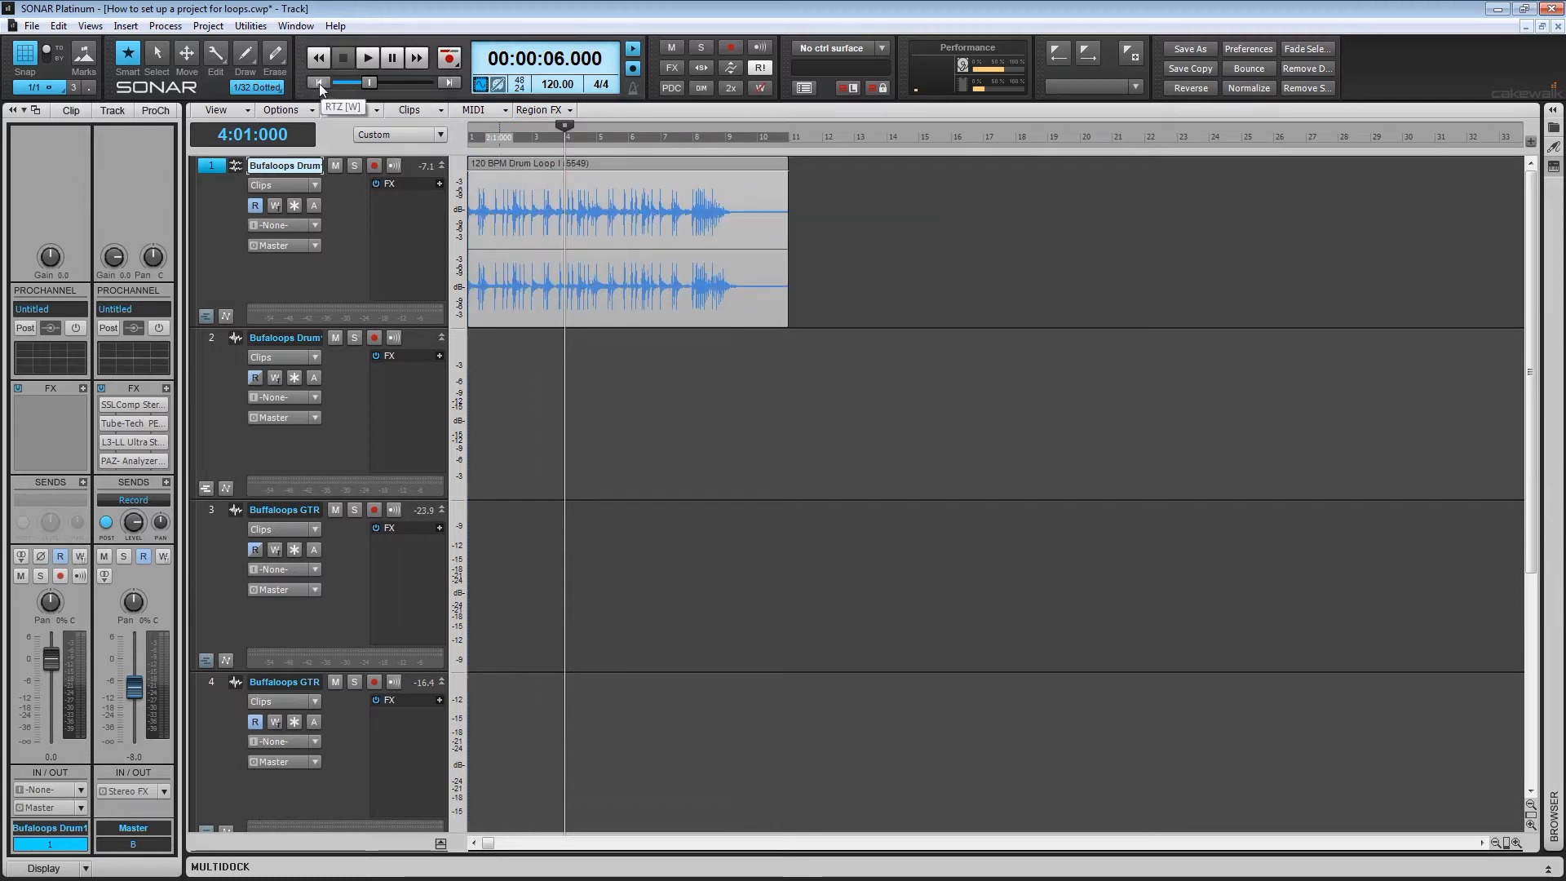
click(319, 84)
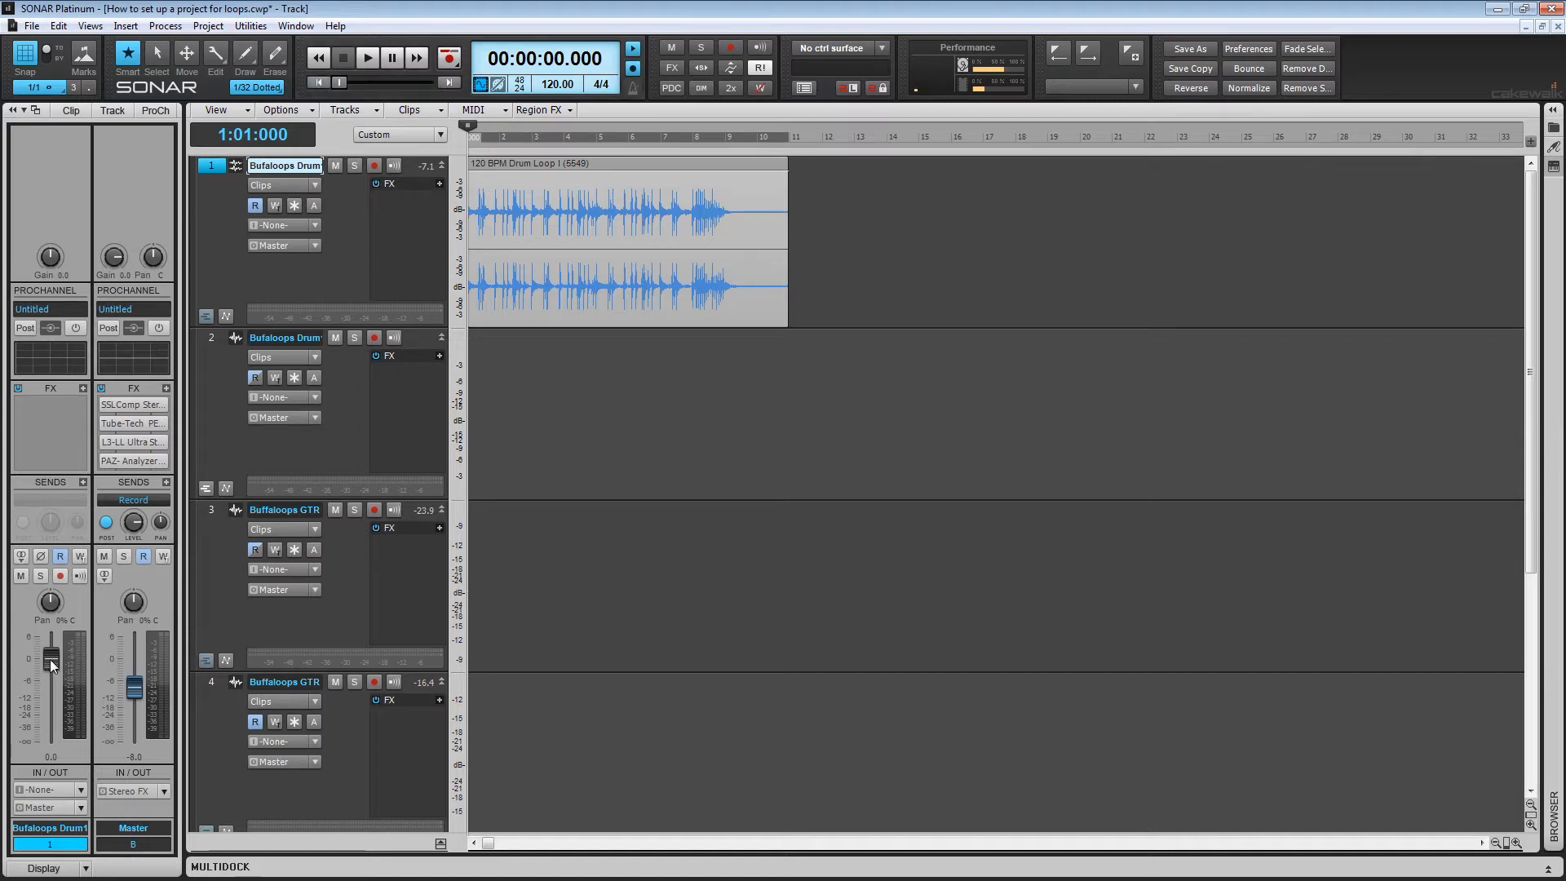
Lower the first drum track's volume to -2.8 and audition the drum loop.
drag(51, 659, 51, 668)
key(space)
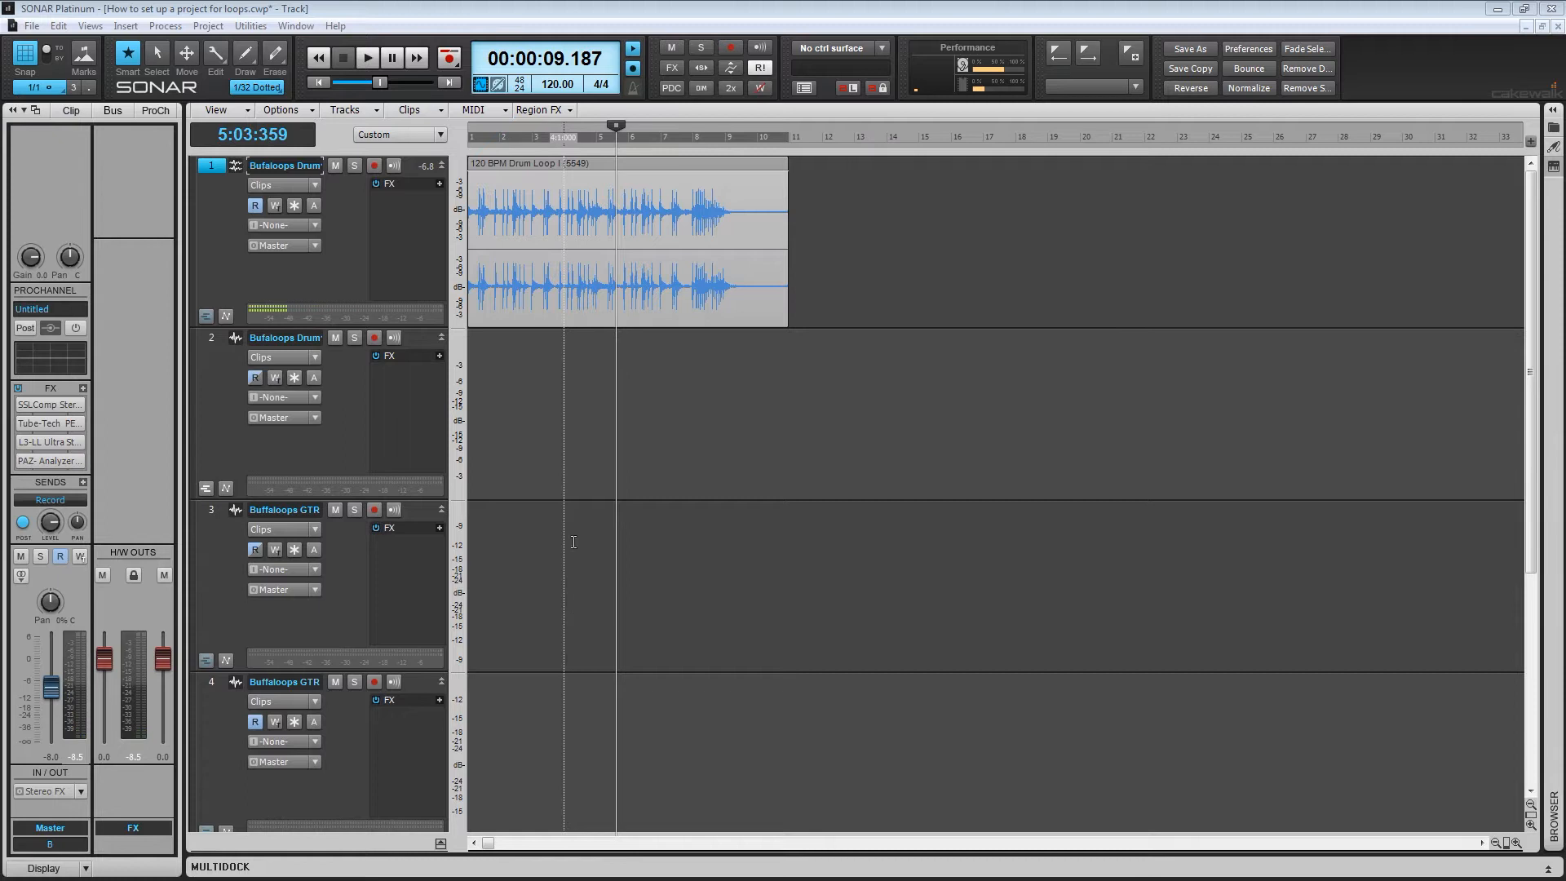
click(562, 444)
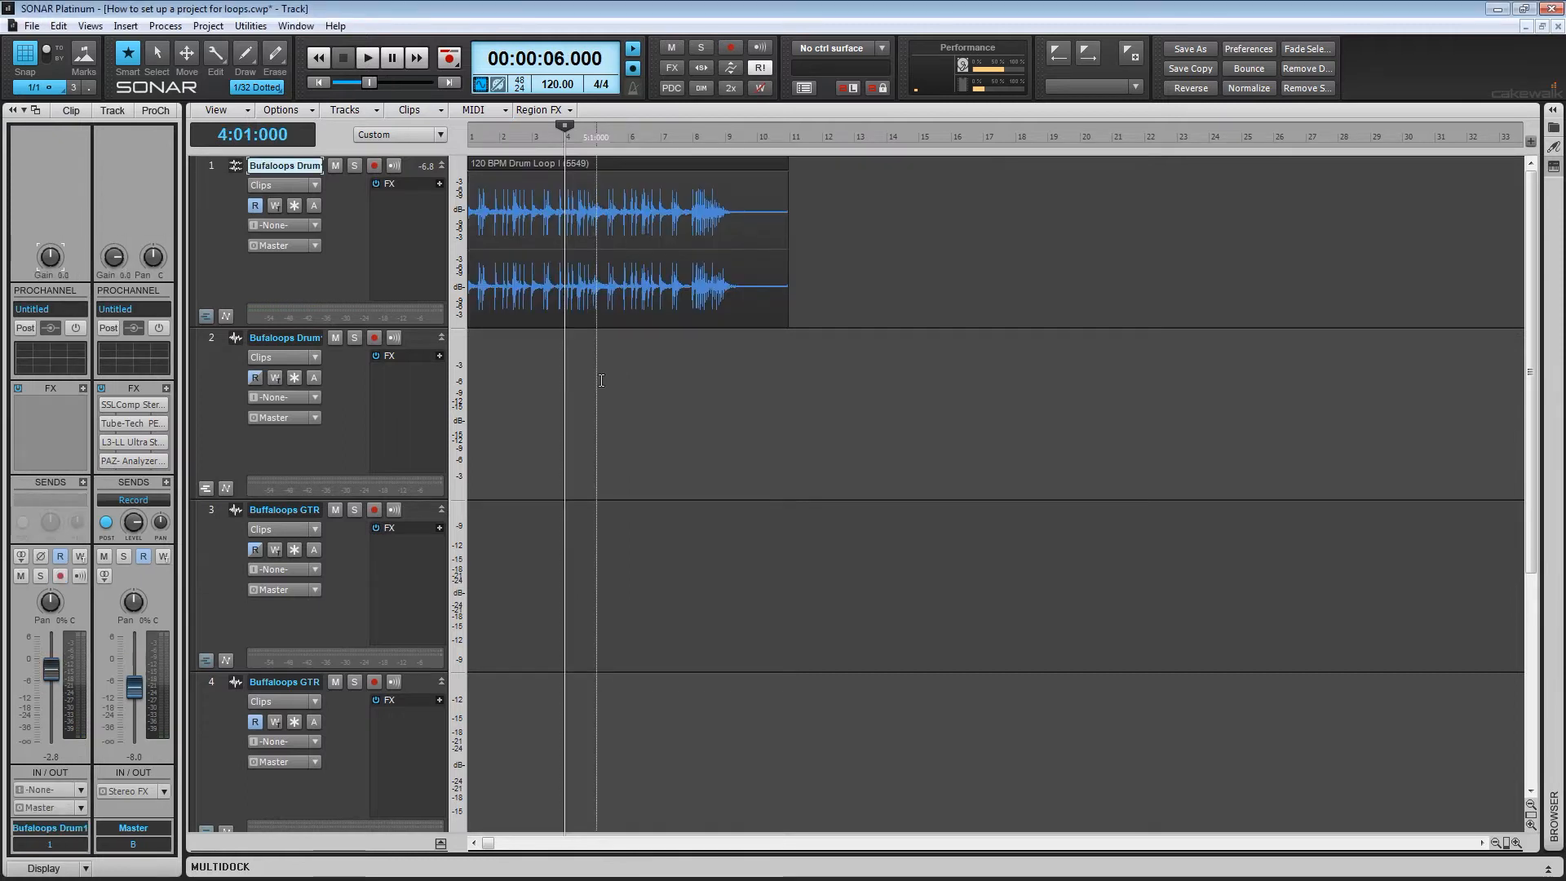
click(725, 360)
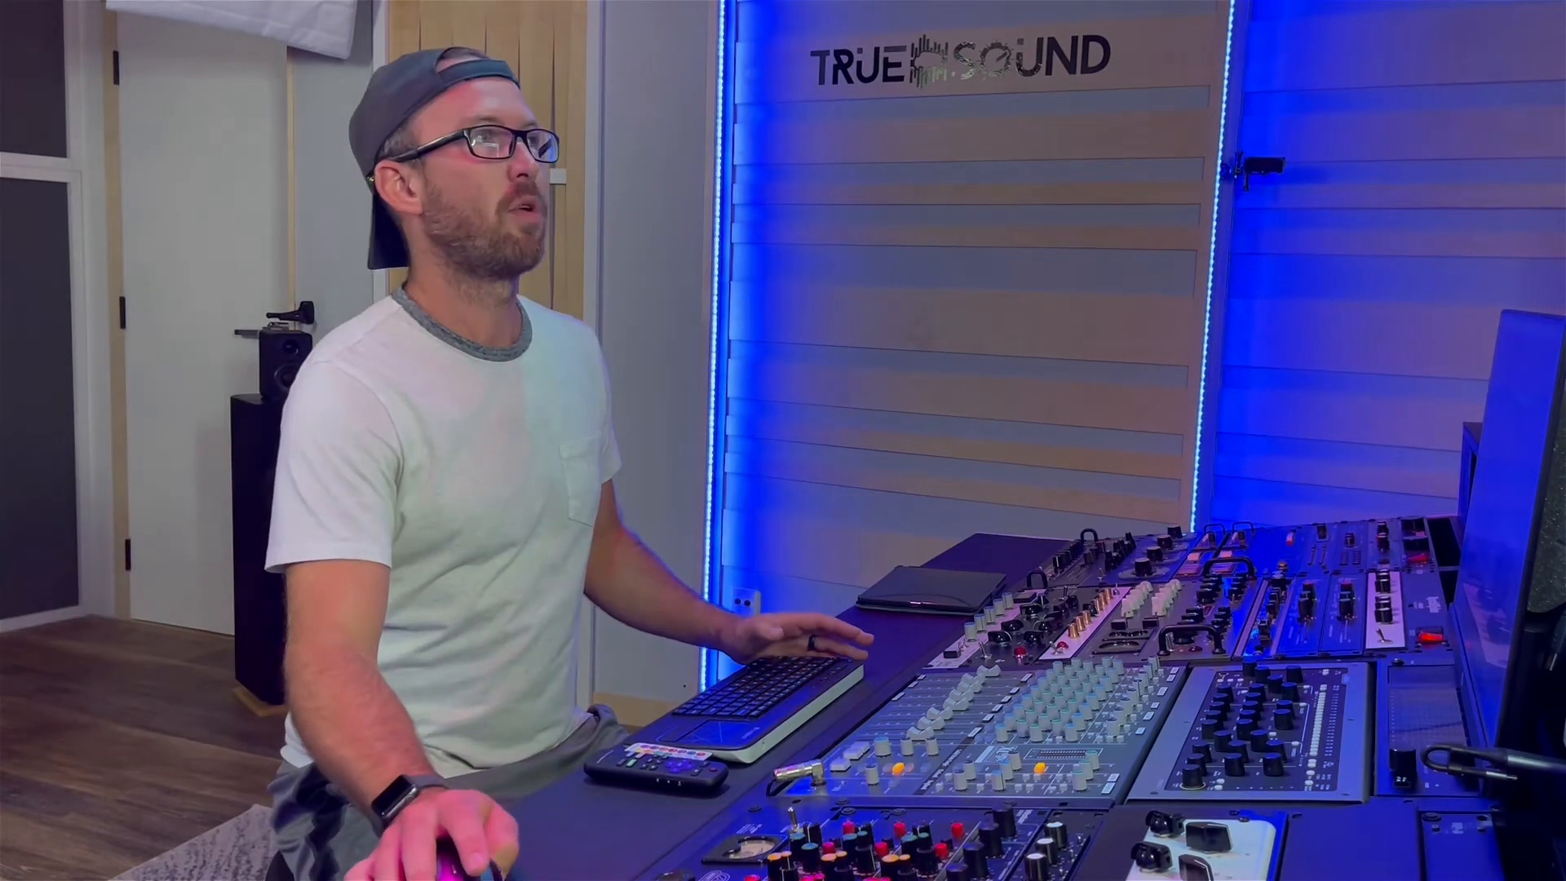
click(622, 241)
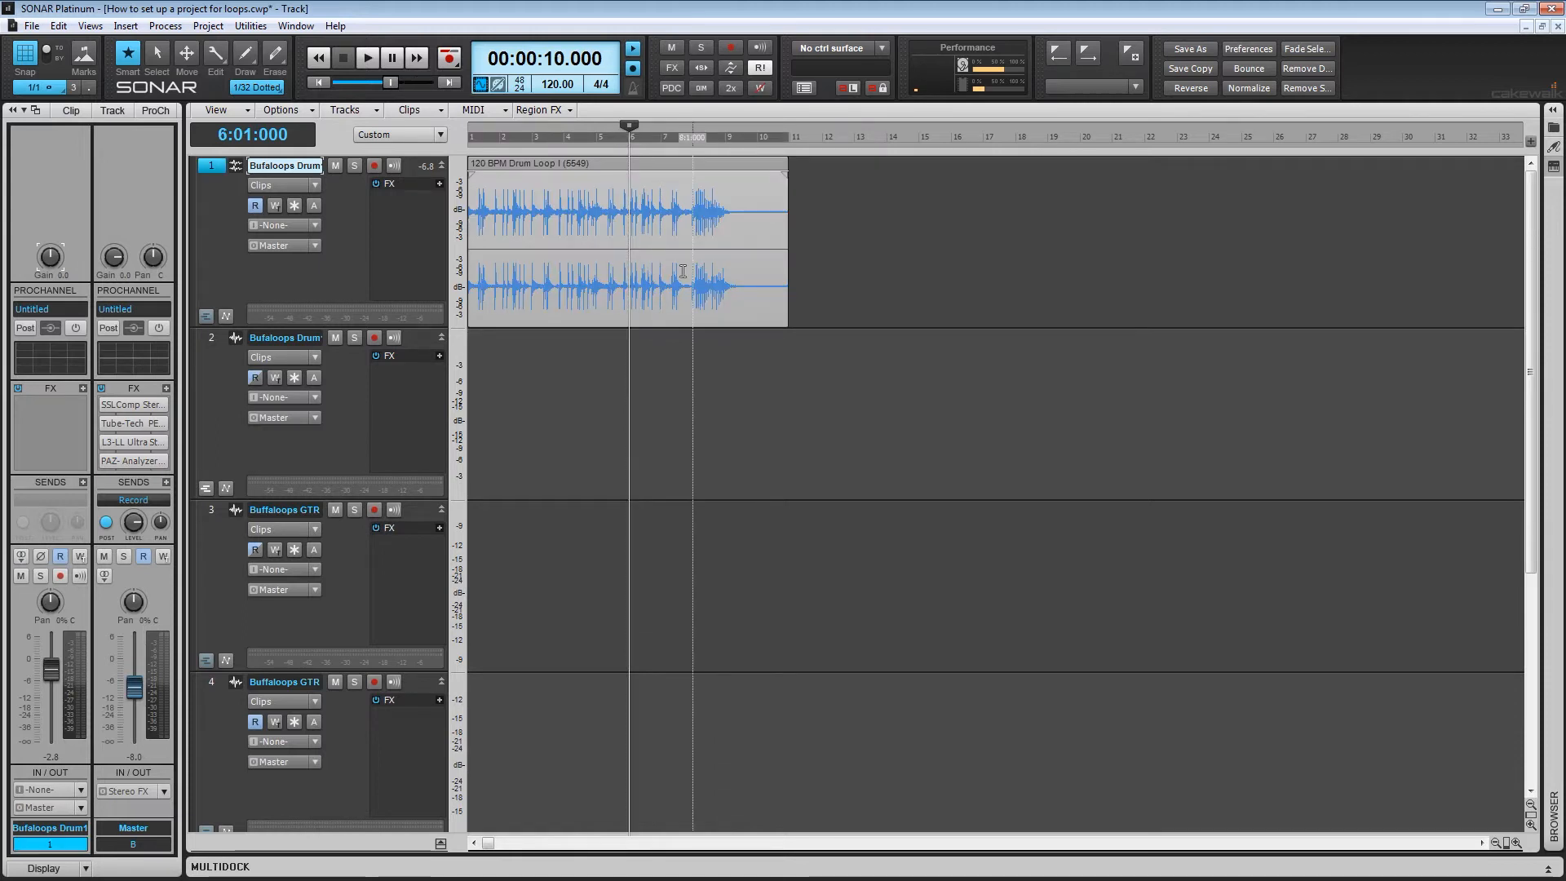
click(211, 339)
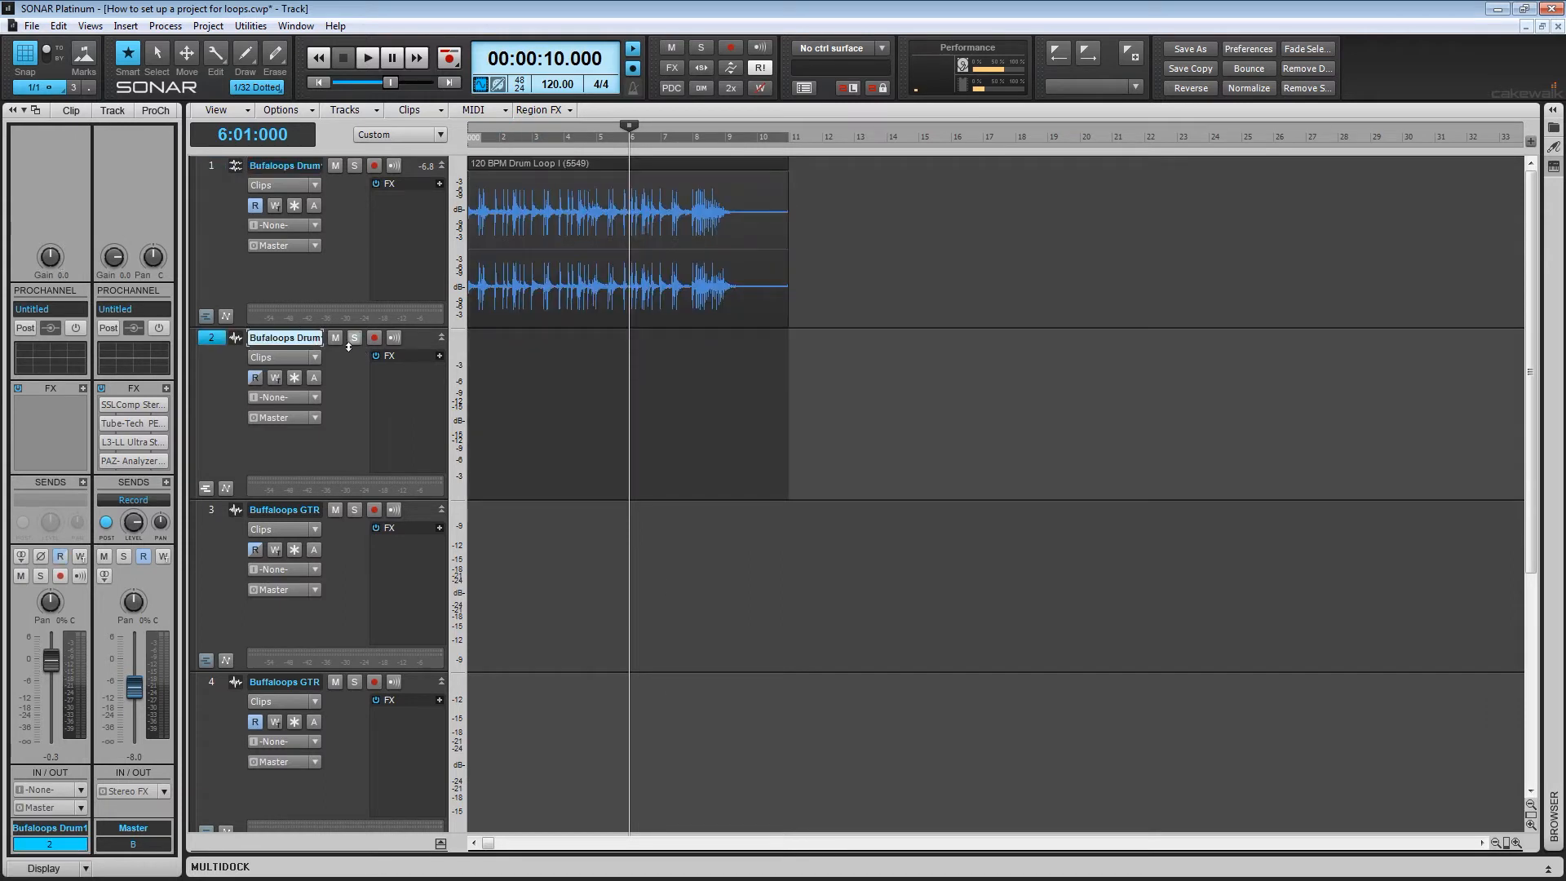
right_click(217, 343)
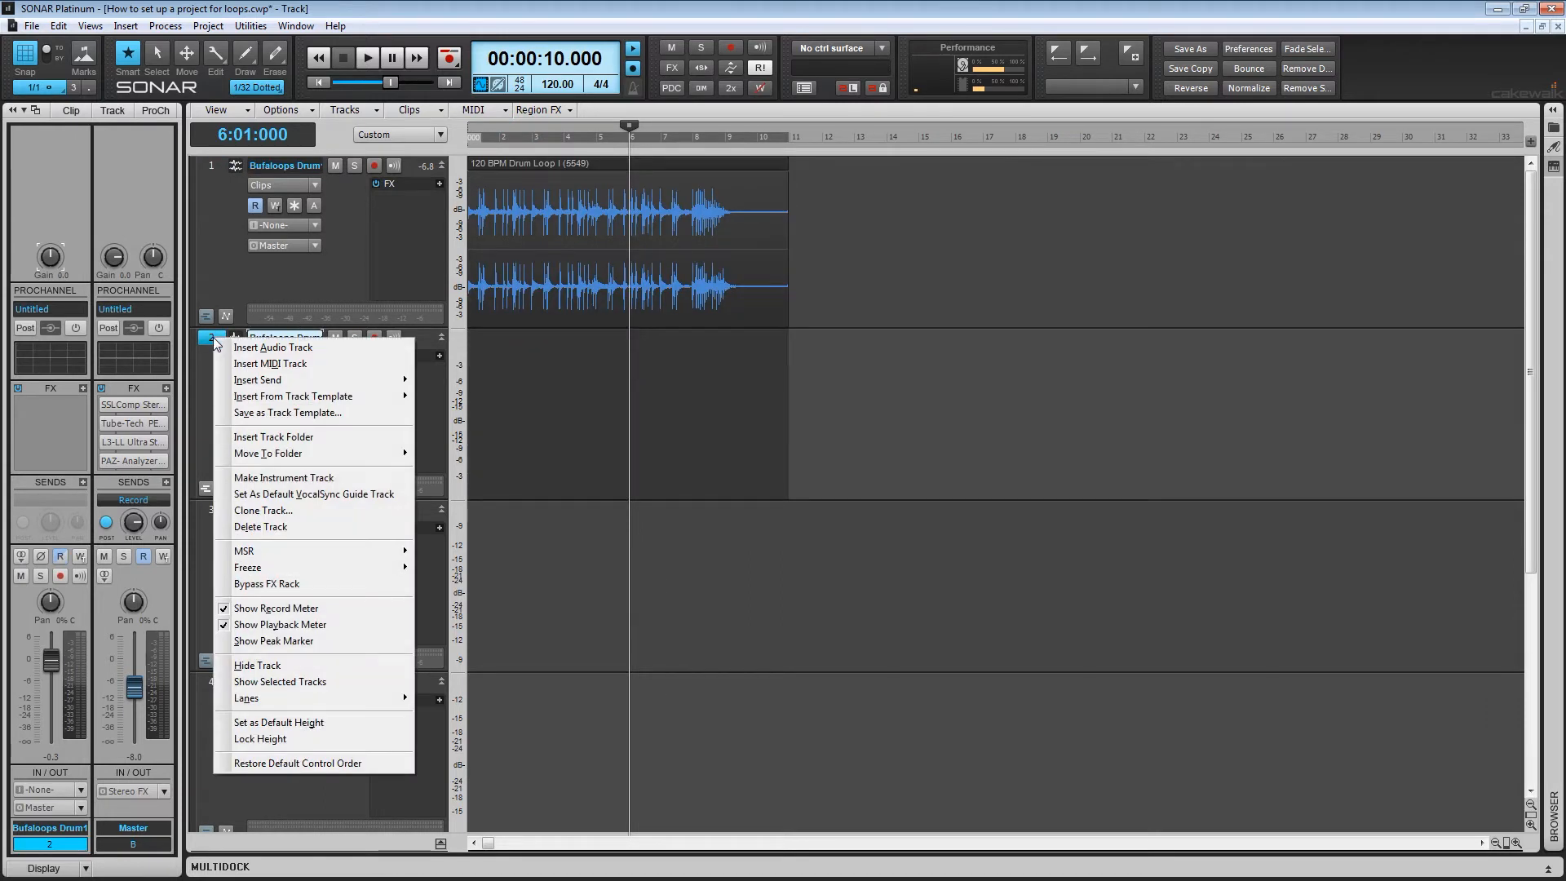
click(266, 351)
drag(424, 349, 438, 490)
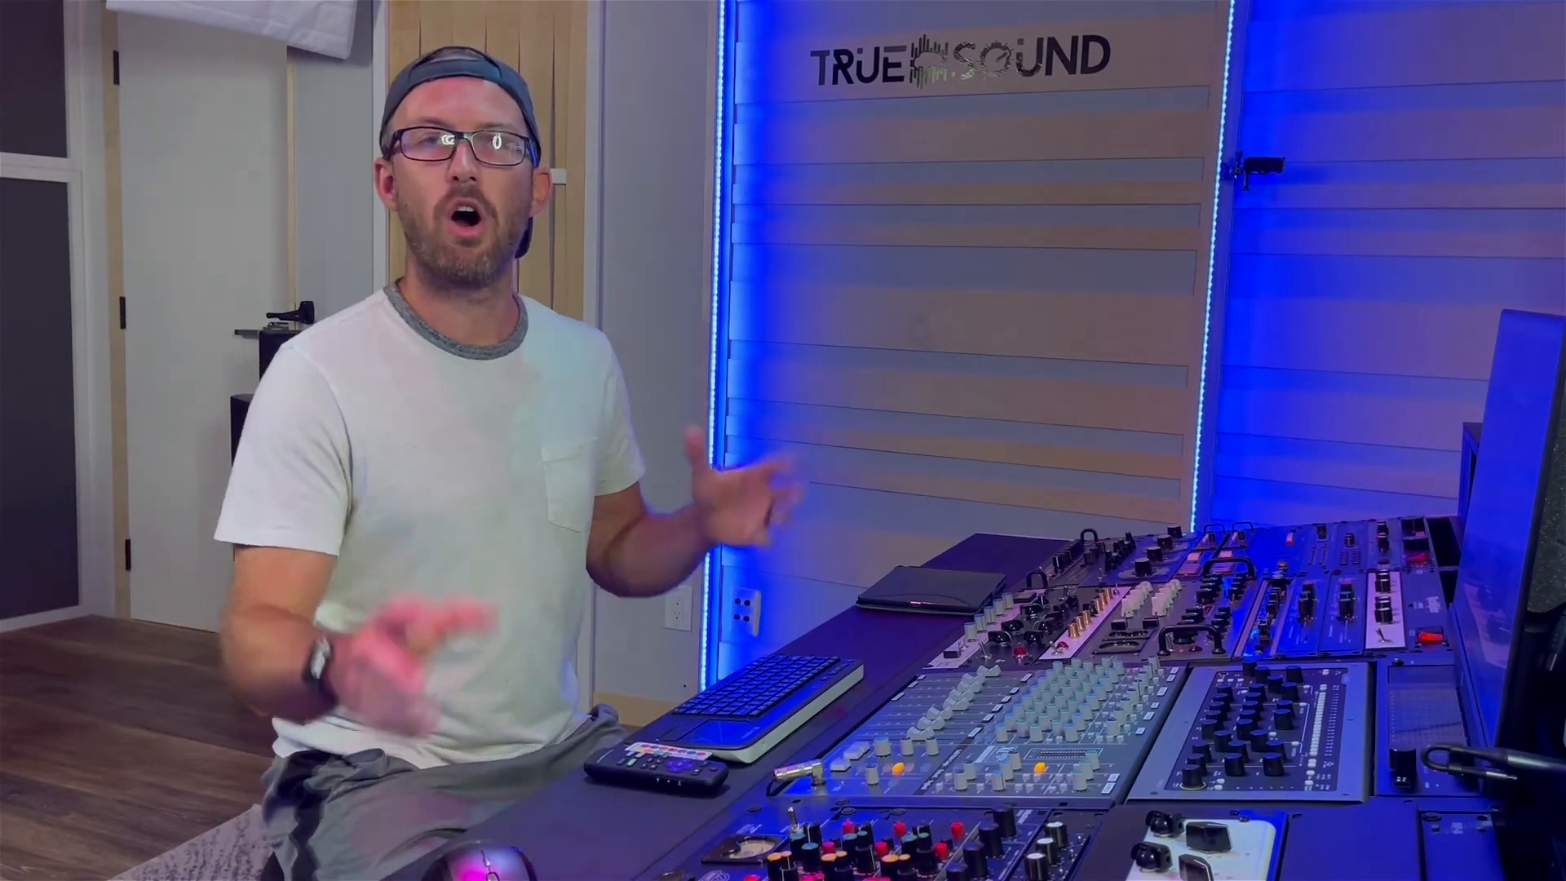
right_click(212, 338)
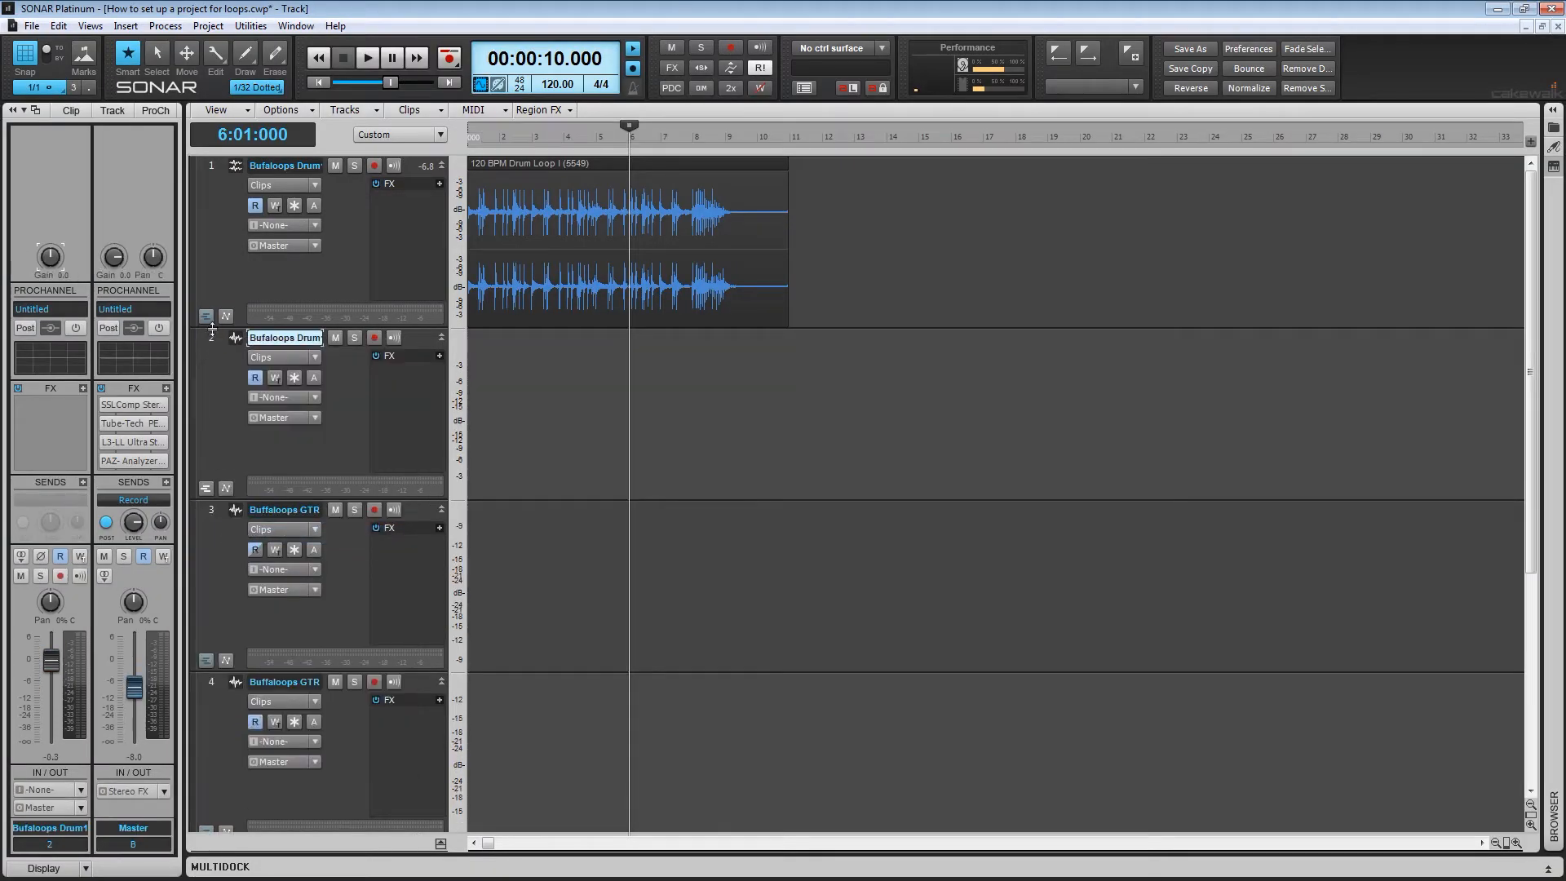
click(210, 338)
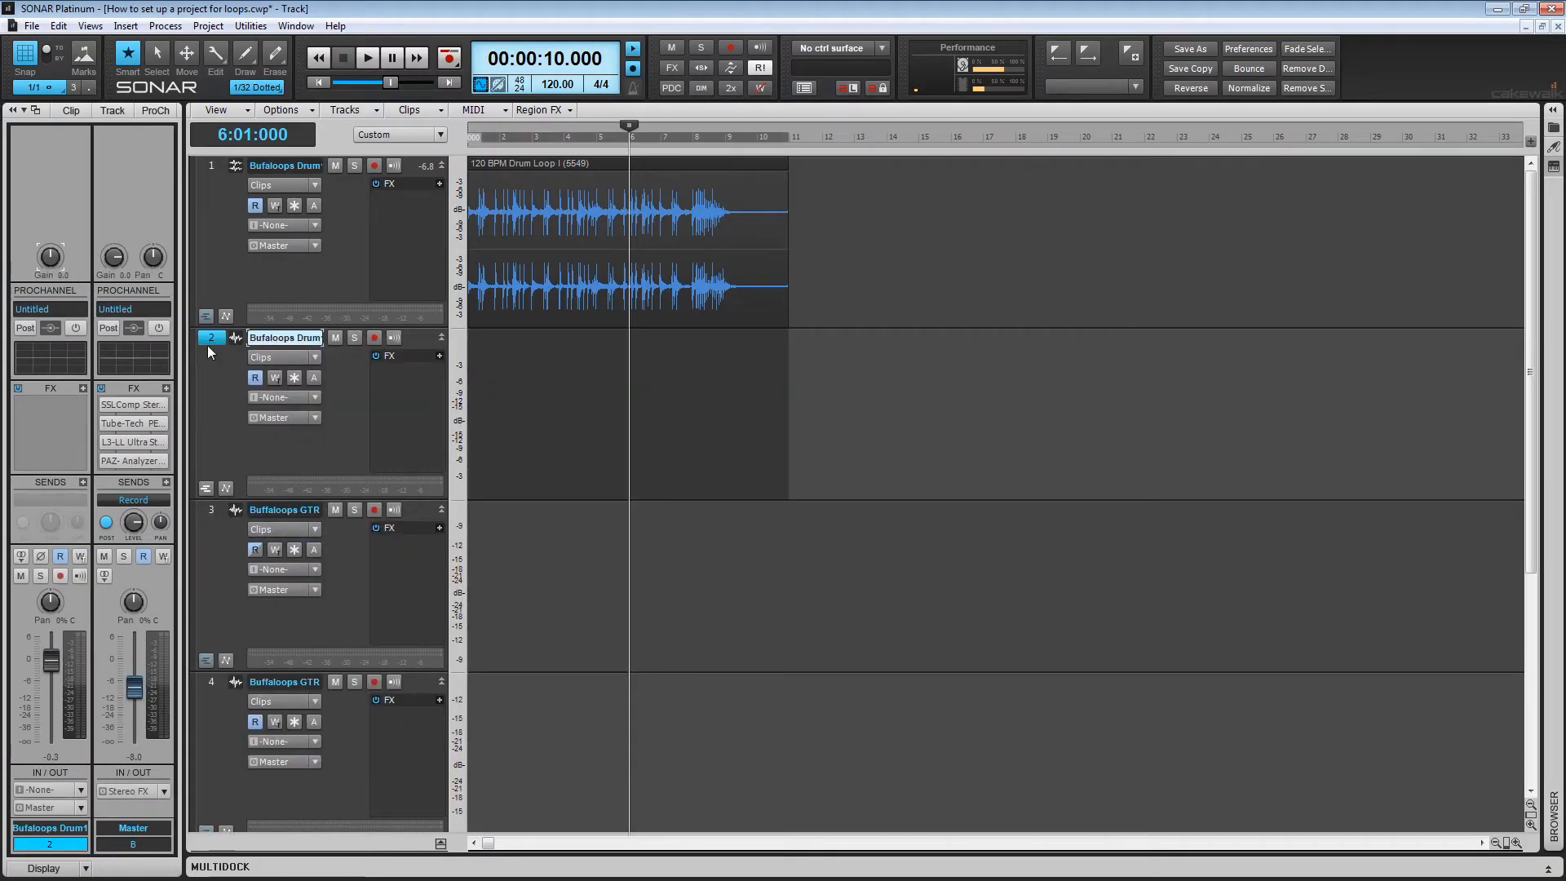
Copy the drum loop clip on track 1 and audition its ending from measure 8.
click(721, 257)
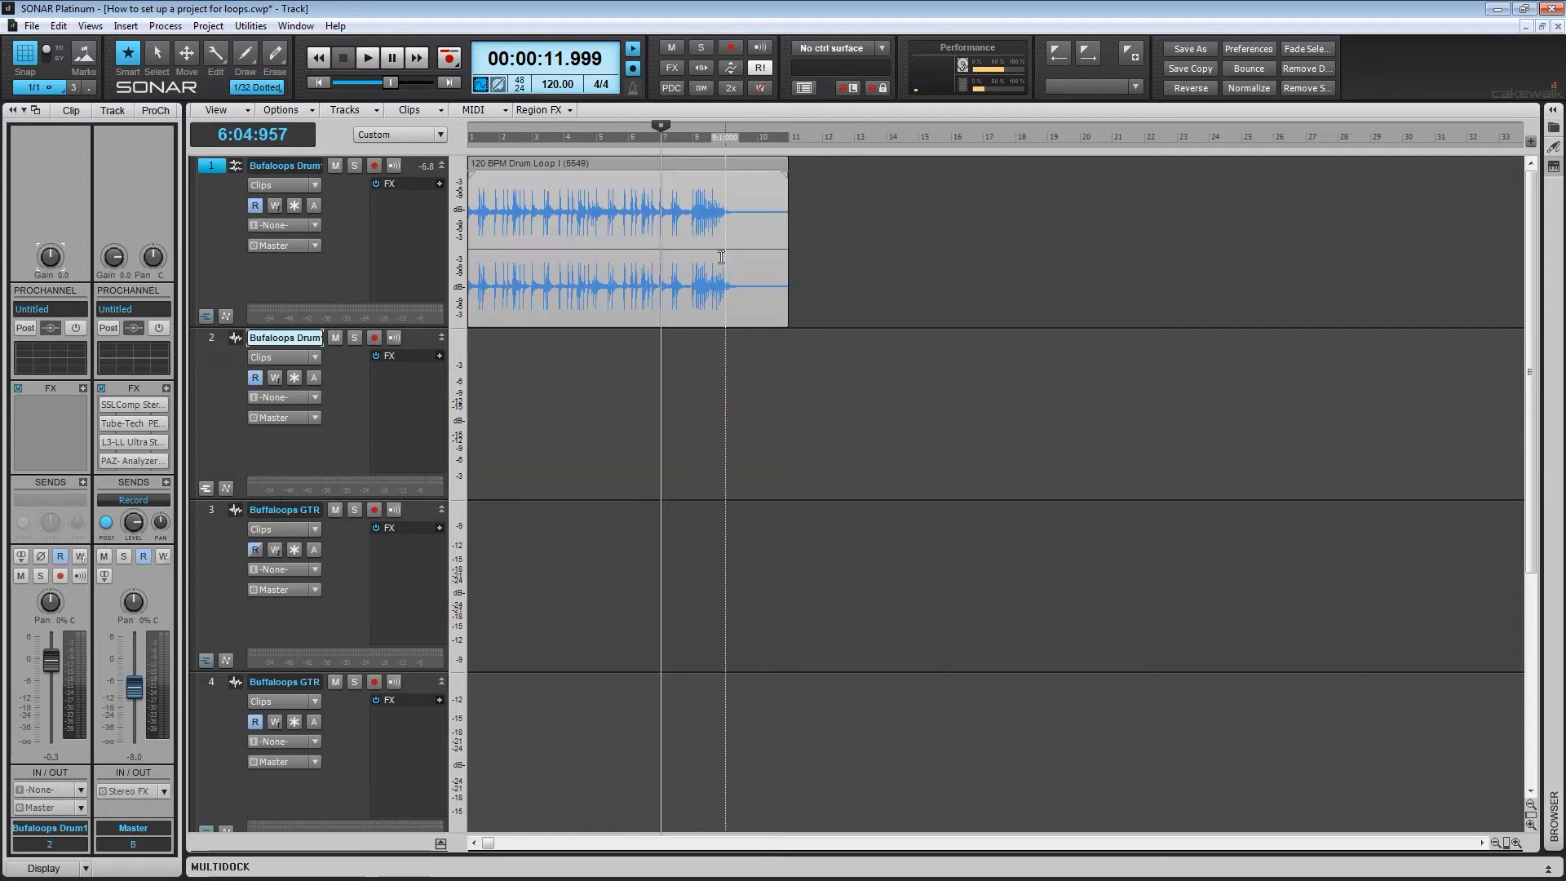
click(679, 405)
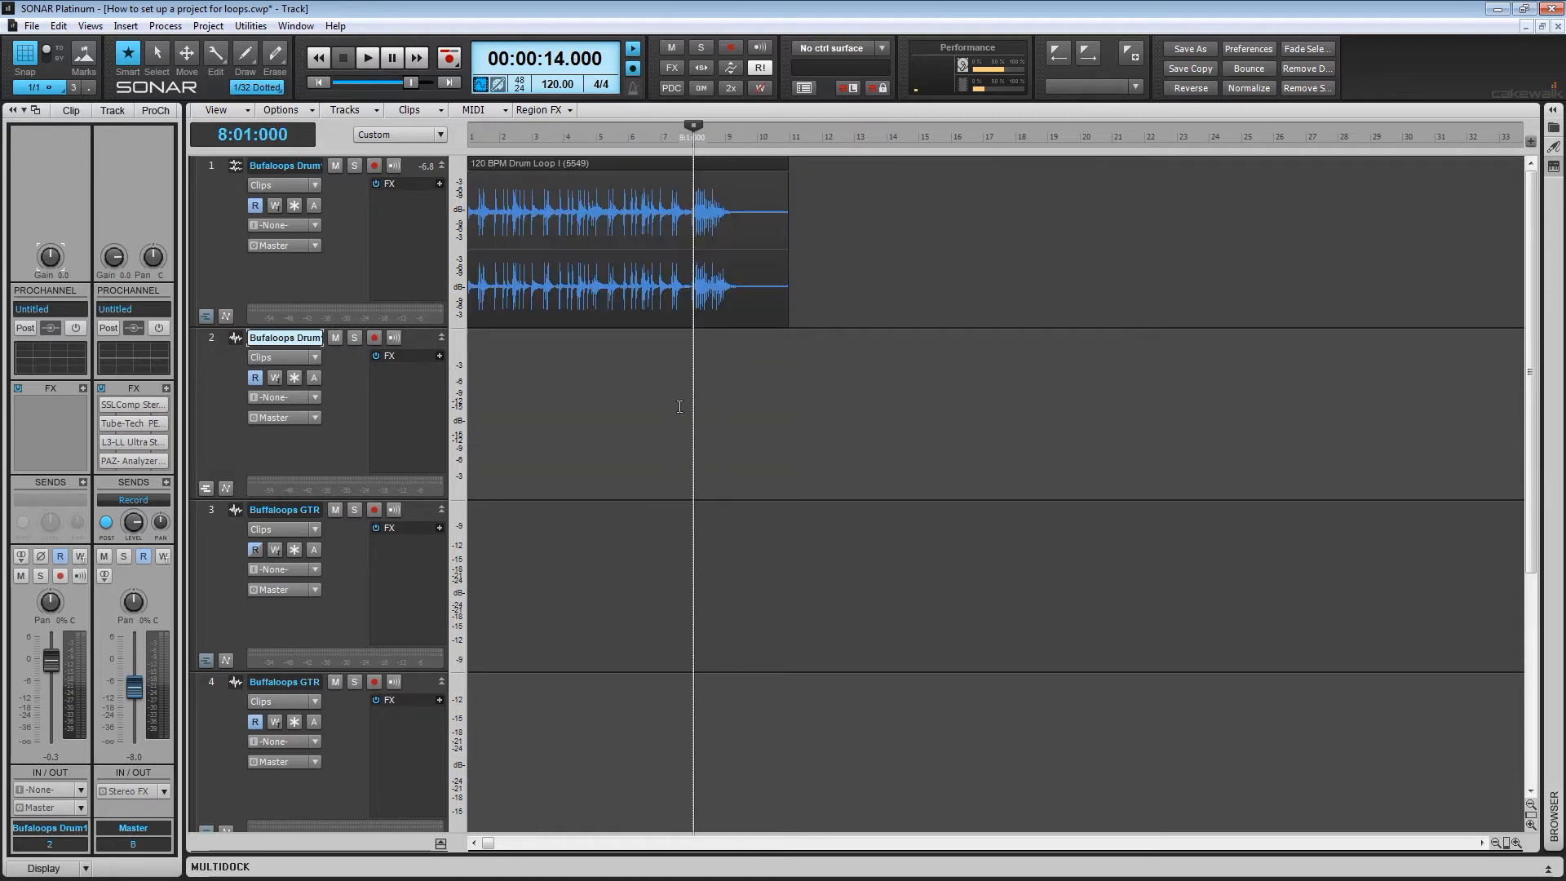
key(space)
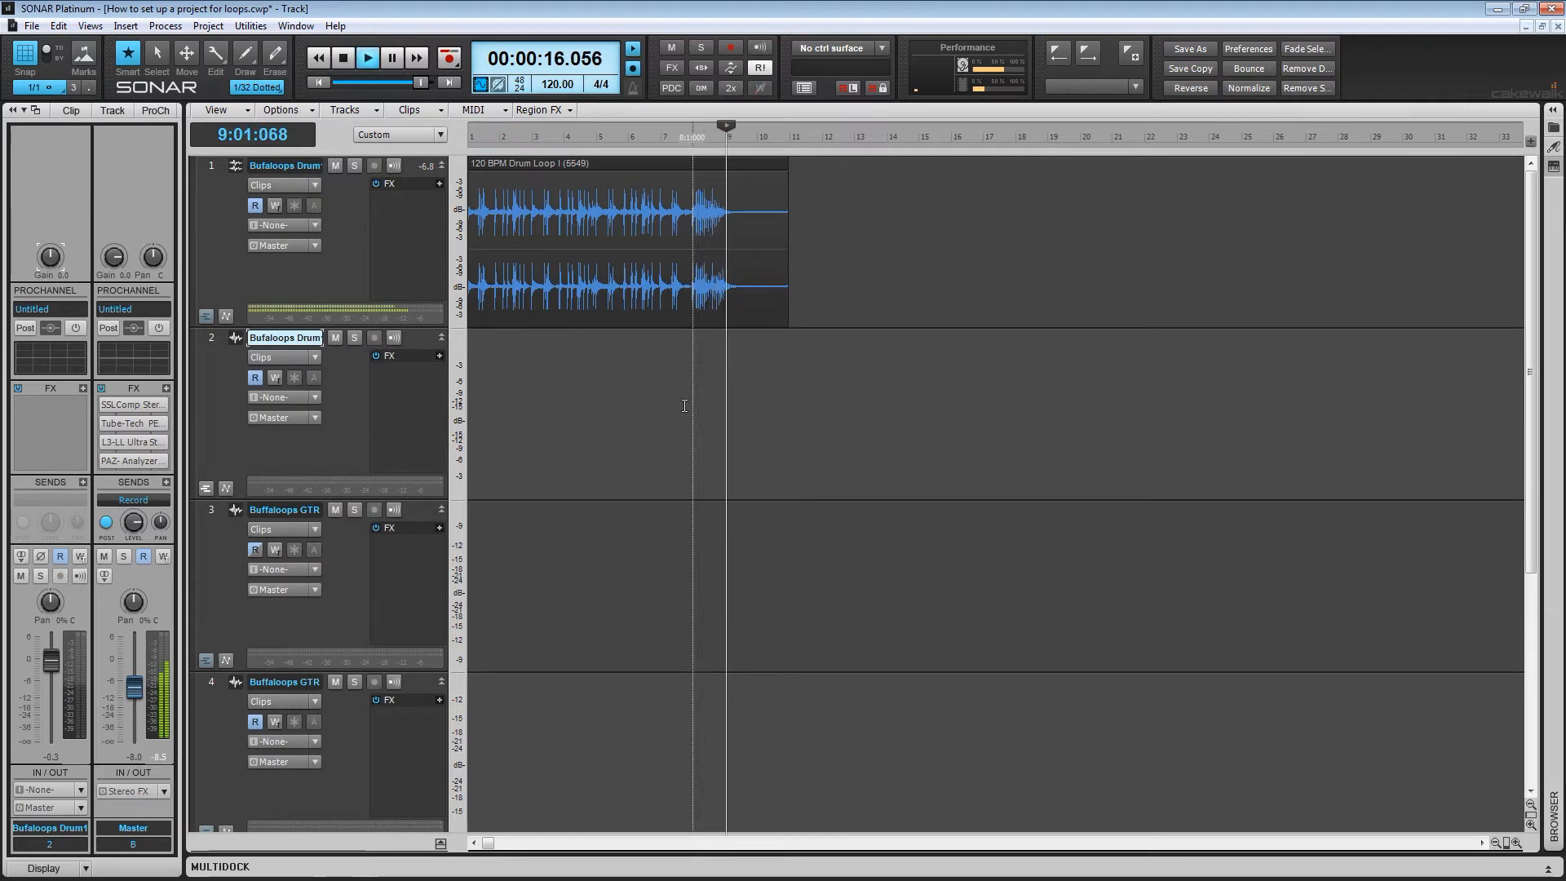
key(space)
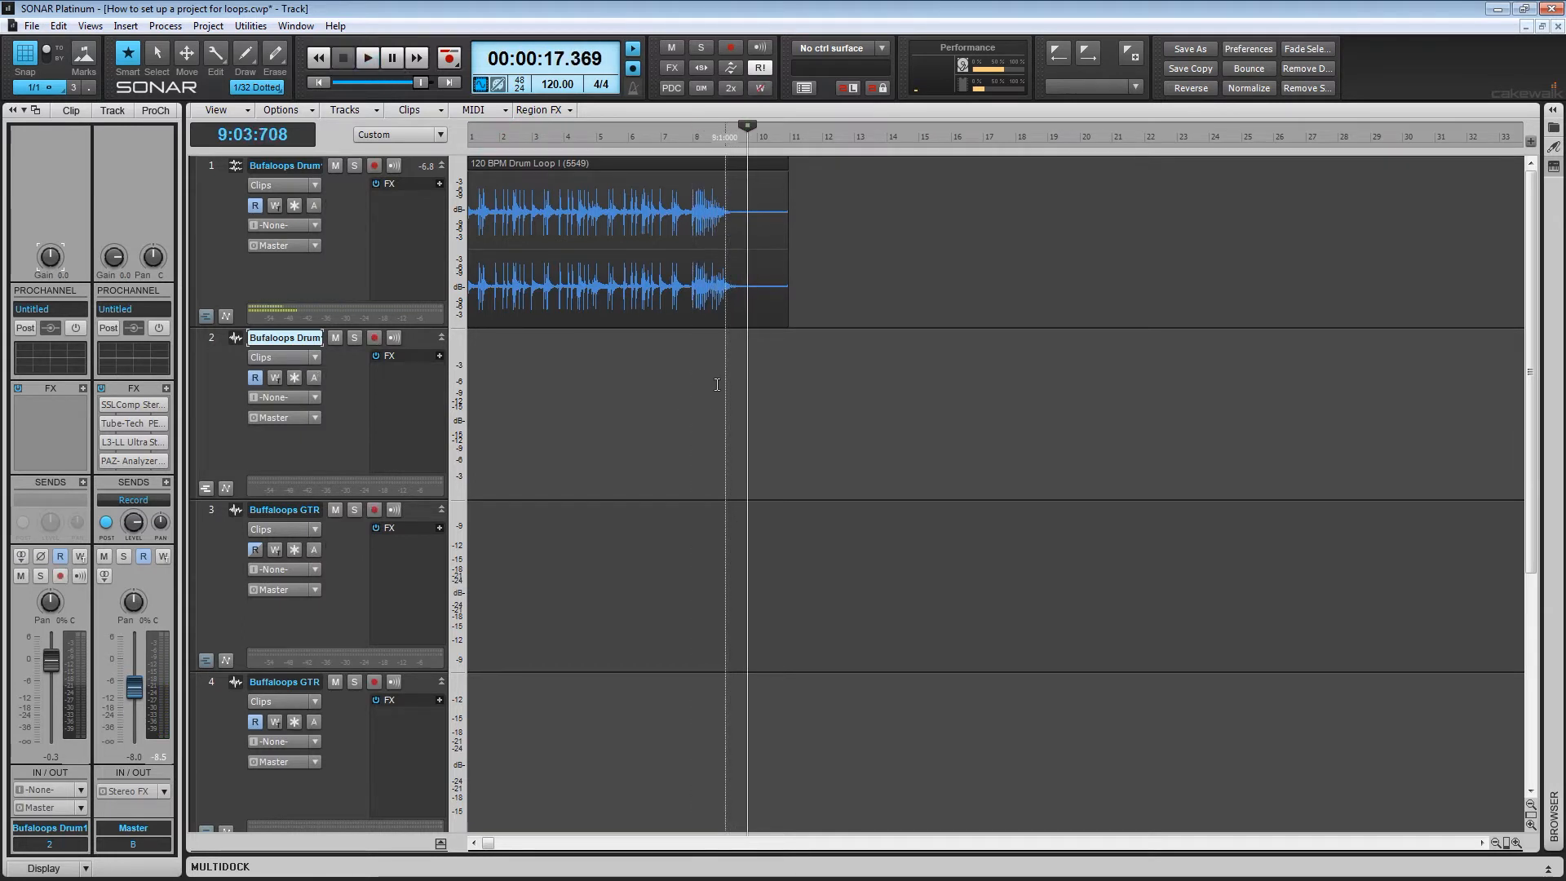
Paste the copied drum loop onto track 2 with the playhead at measure 9.
click(719, 384)
click(806, 379)
click(730, 380)
click(700, 382)
click(662, 383)
click(697, 383)
click(725, 384)
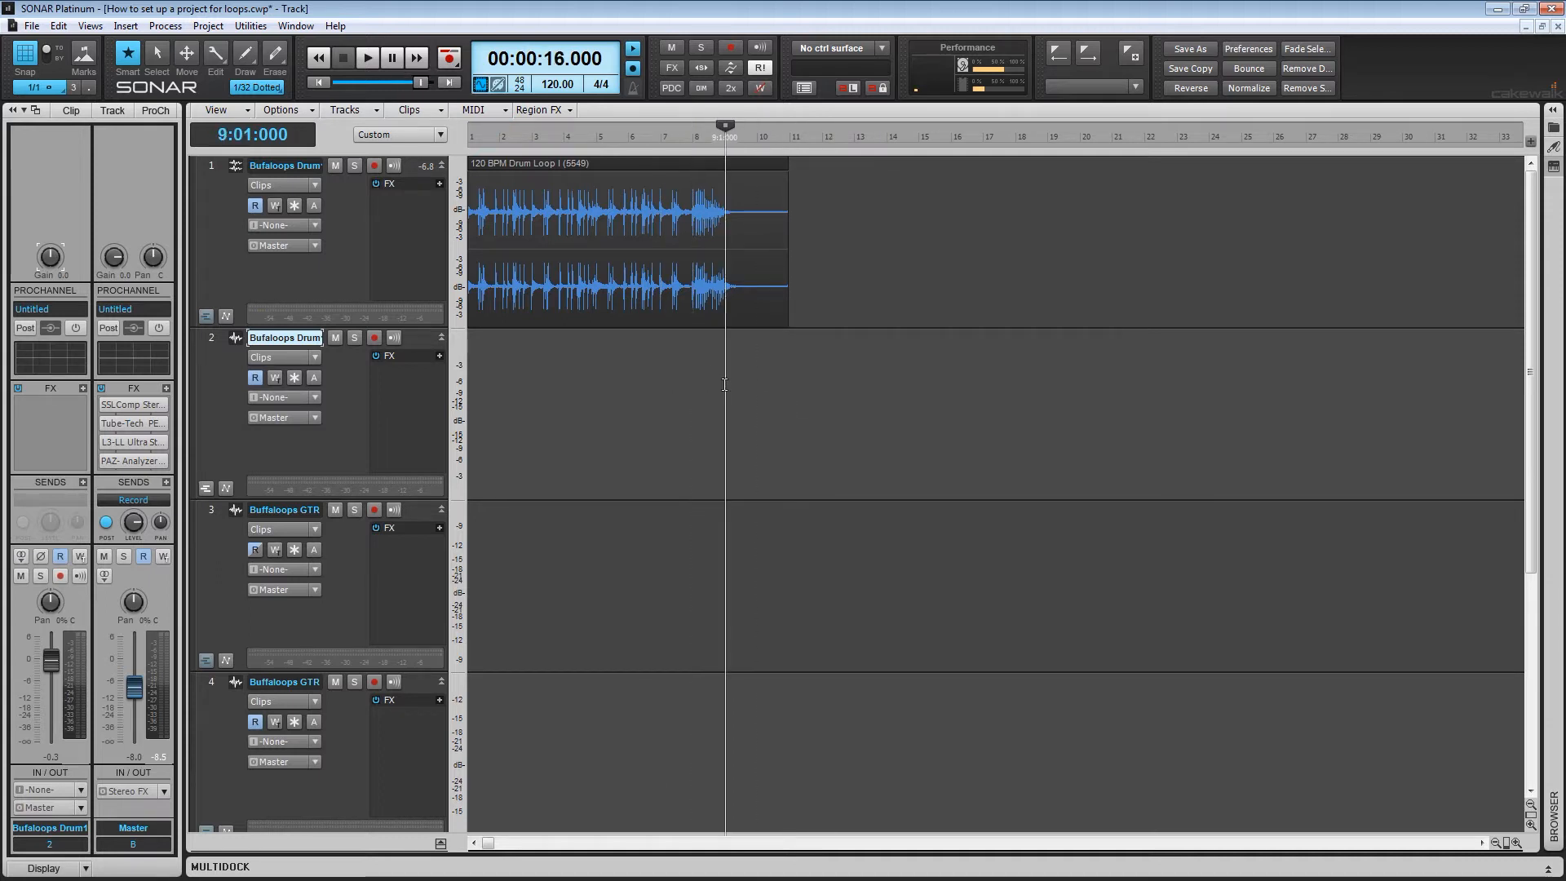
click(211, 338)
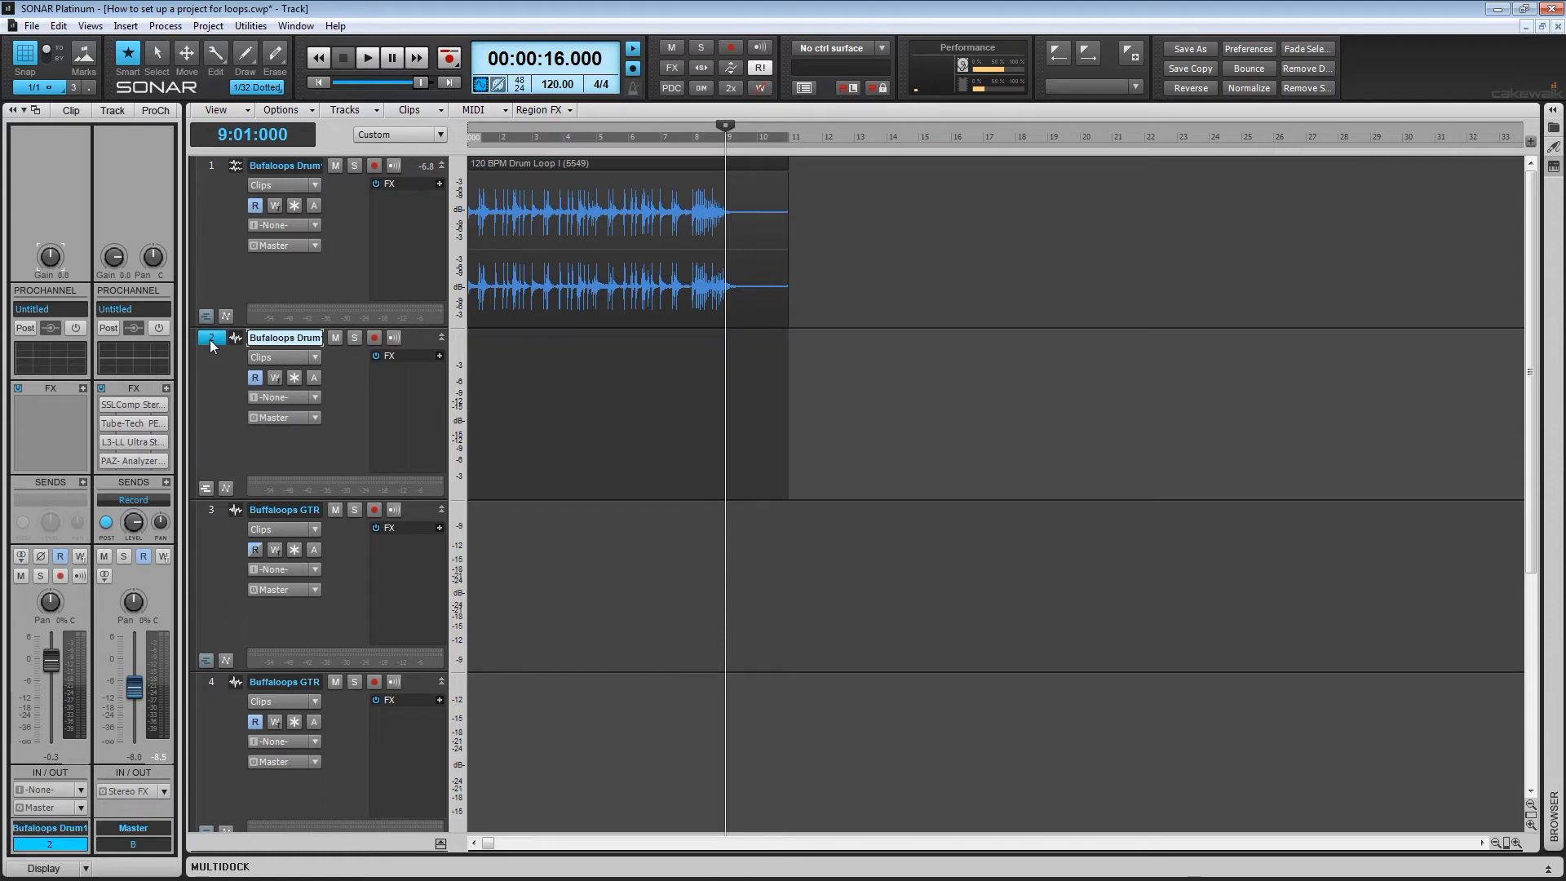
key(ctrl+v)
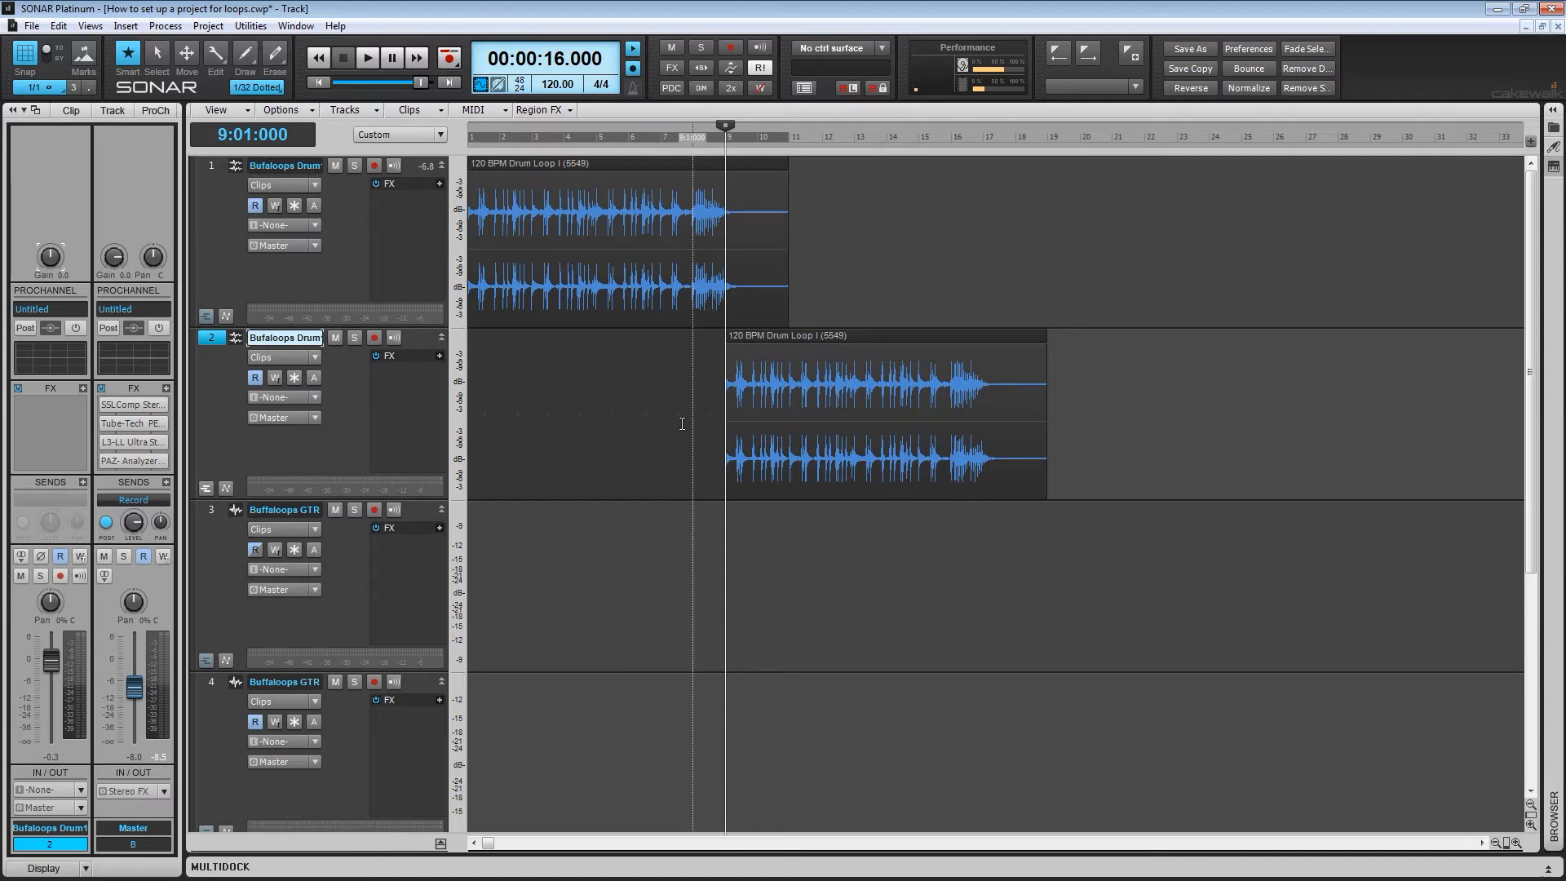
Play the transition between the two drum loop clips from shortly before measure 9.
click(680, 422)
click(670, 422)
key(space)
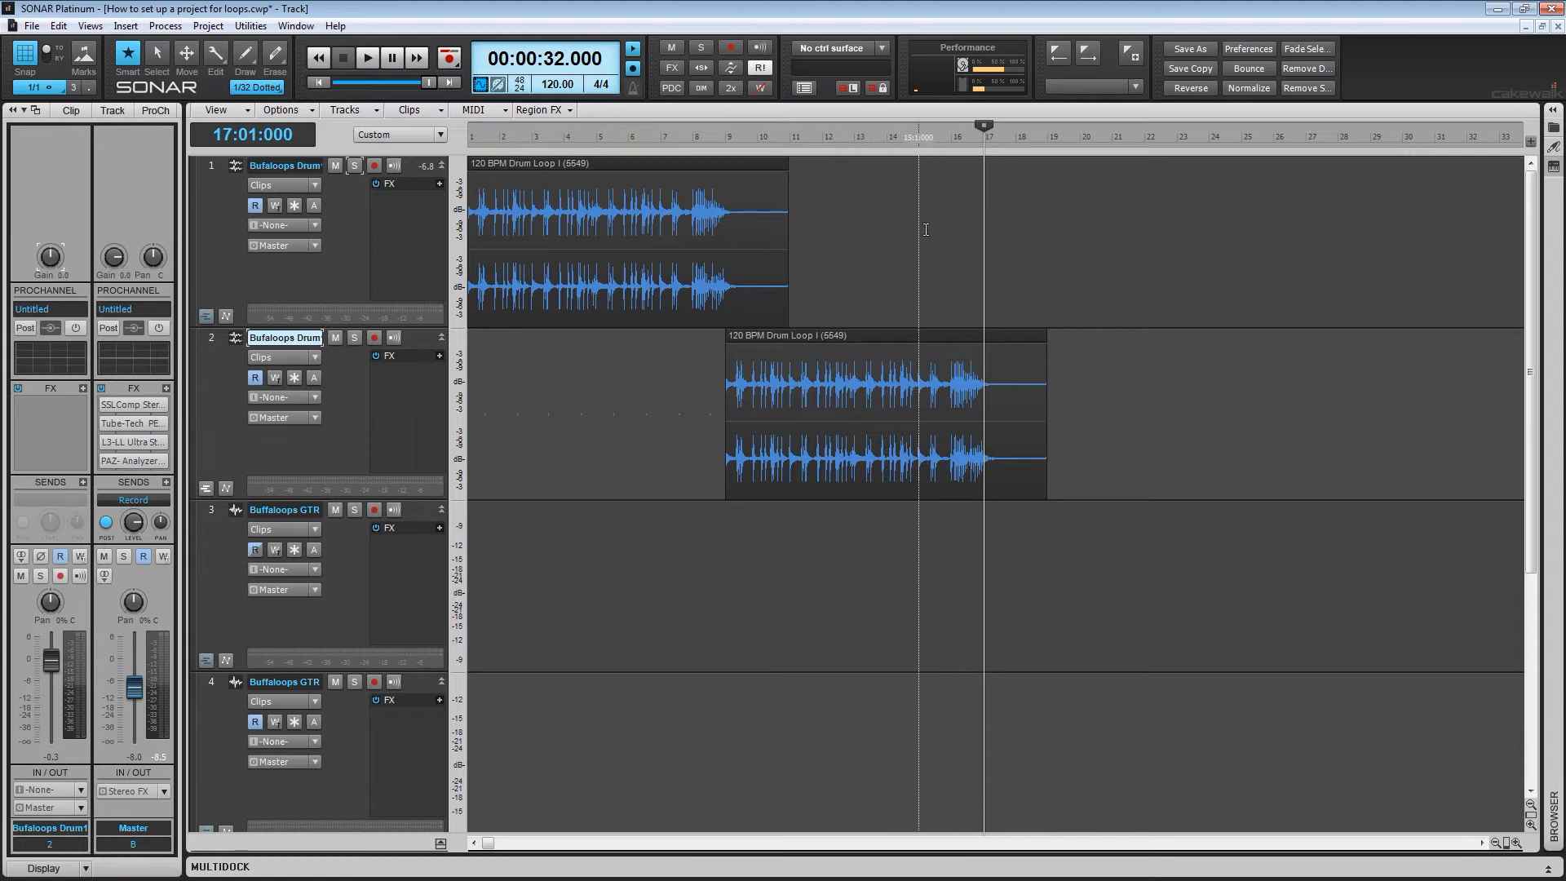
Copy the drum loop clips on tracks 1 and 2 together and paste them at measure 17, starting on track 1.
right_click(926, 230)
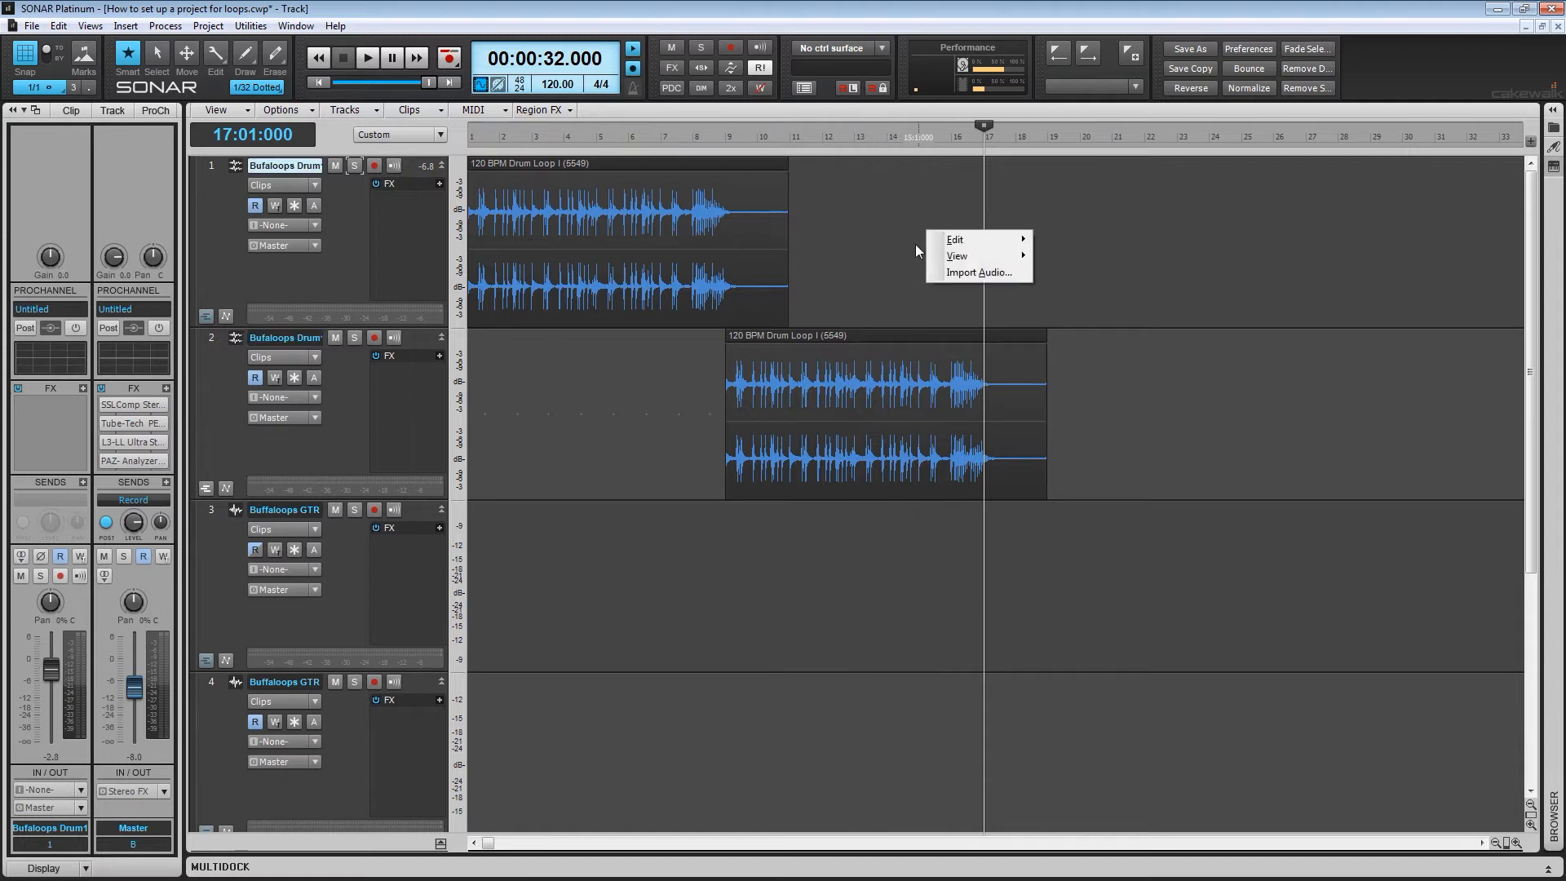
drag(912, 238, 620, 397)
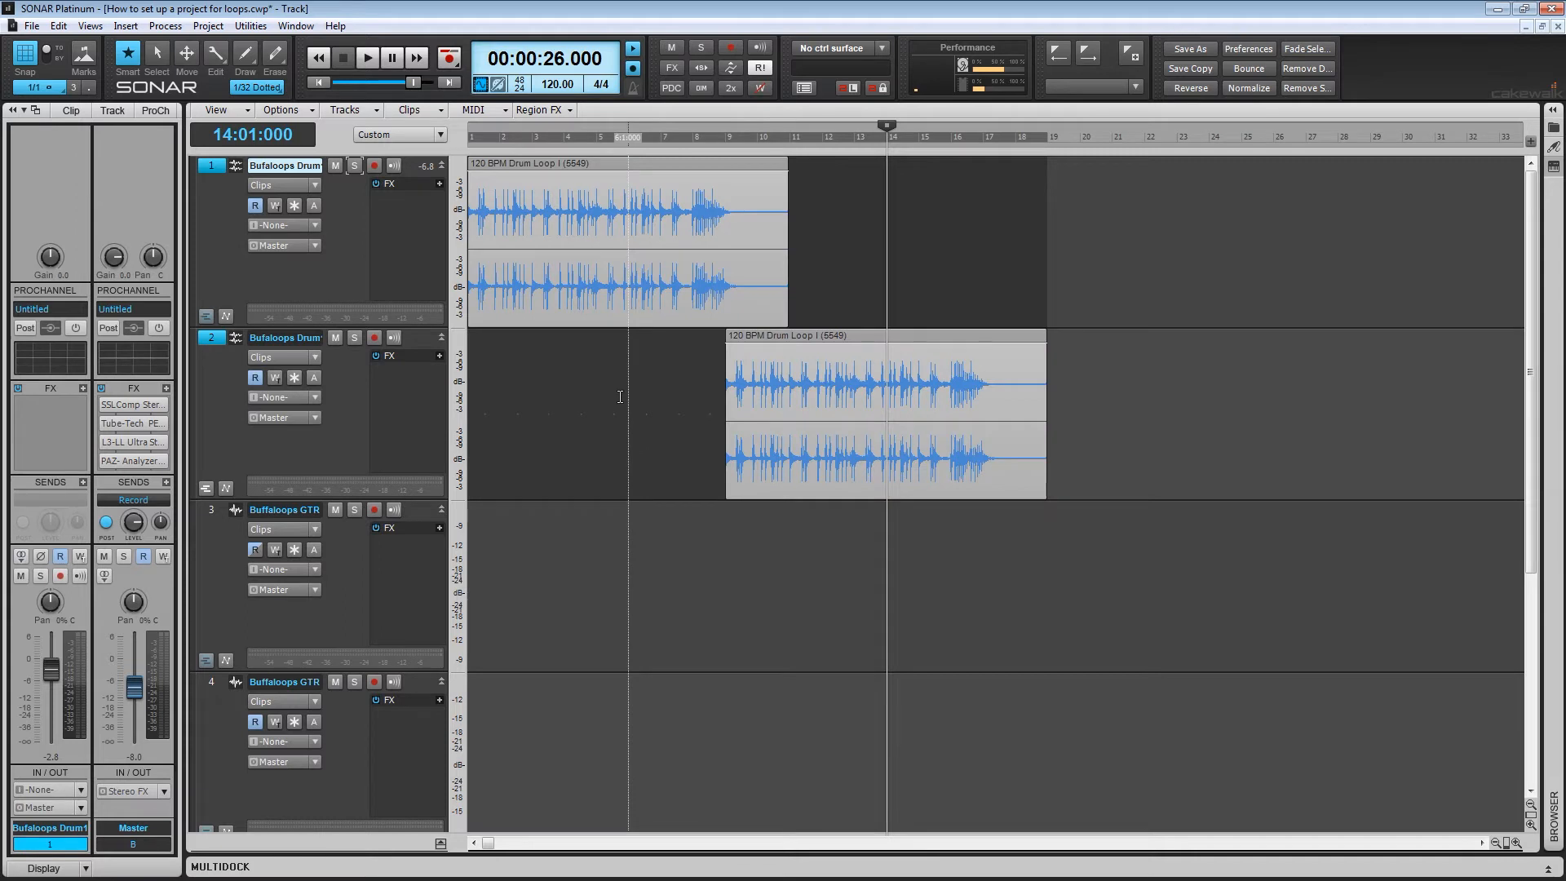
click(940, 296)
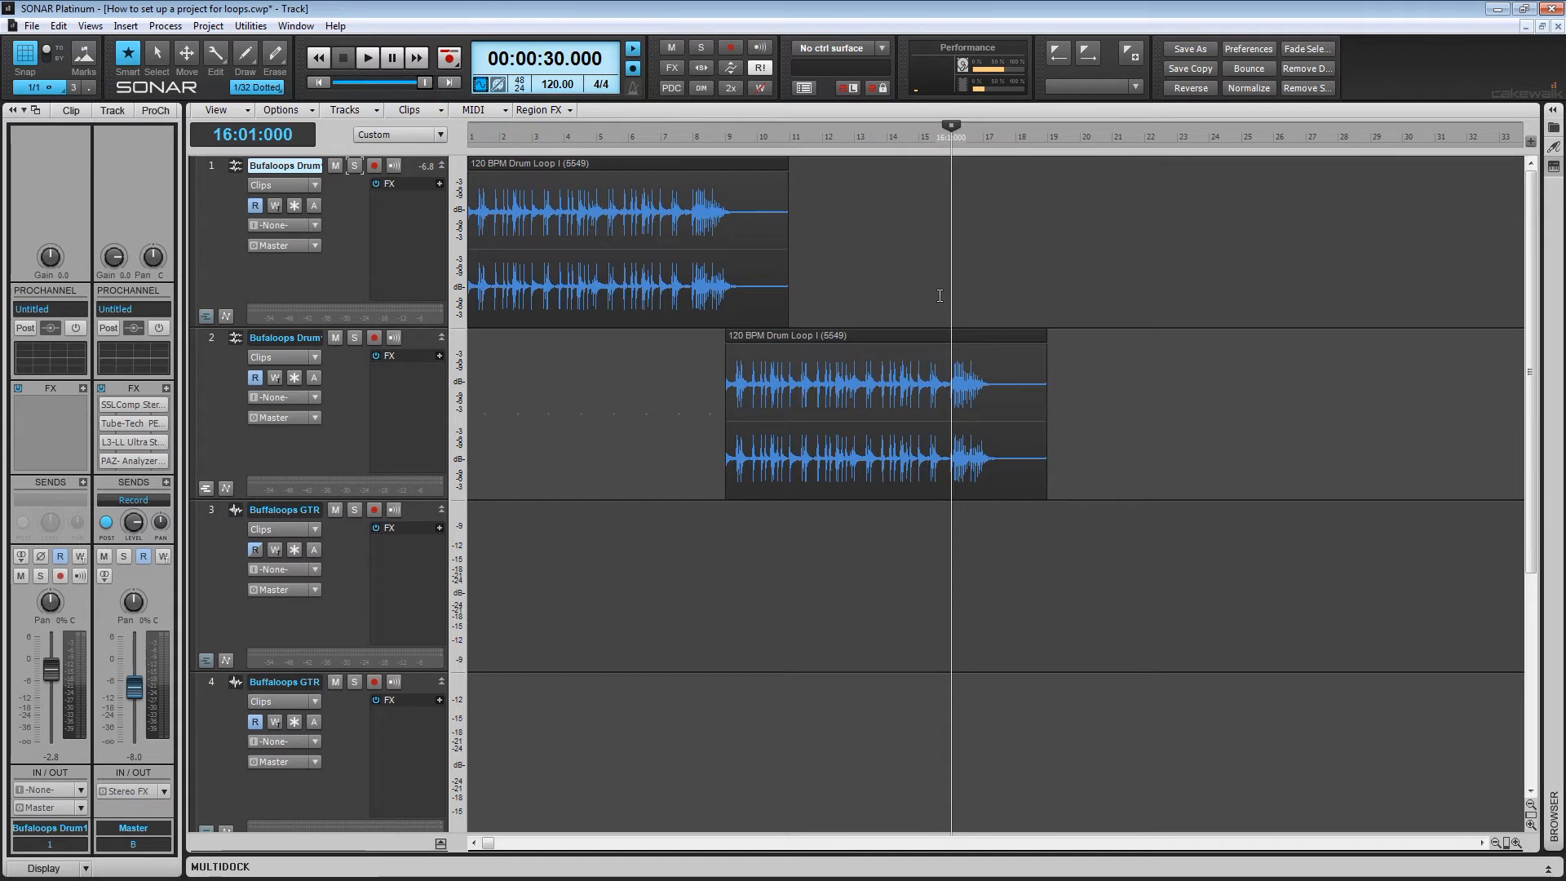
key(space)
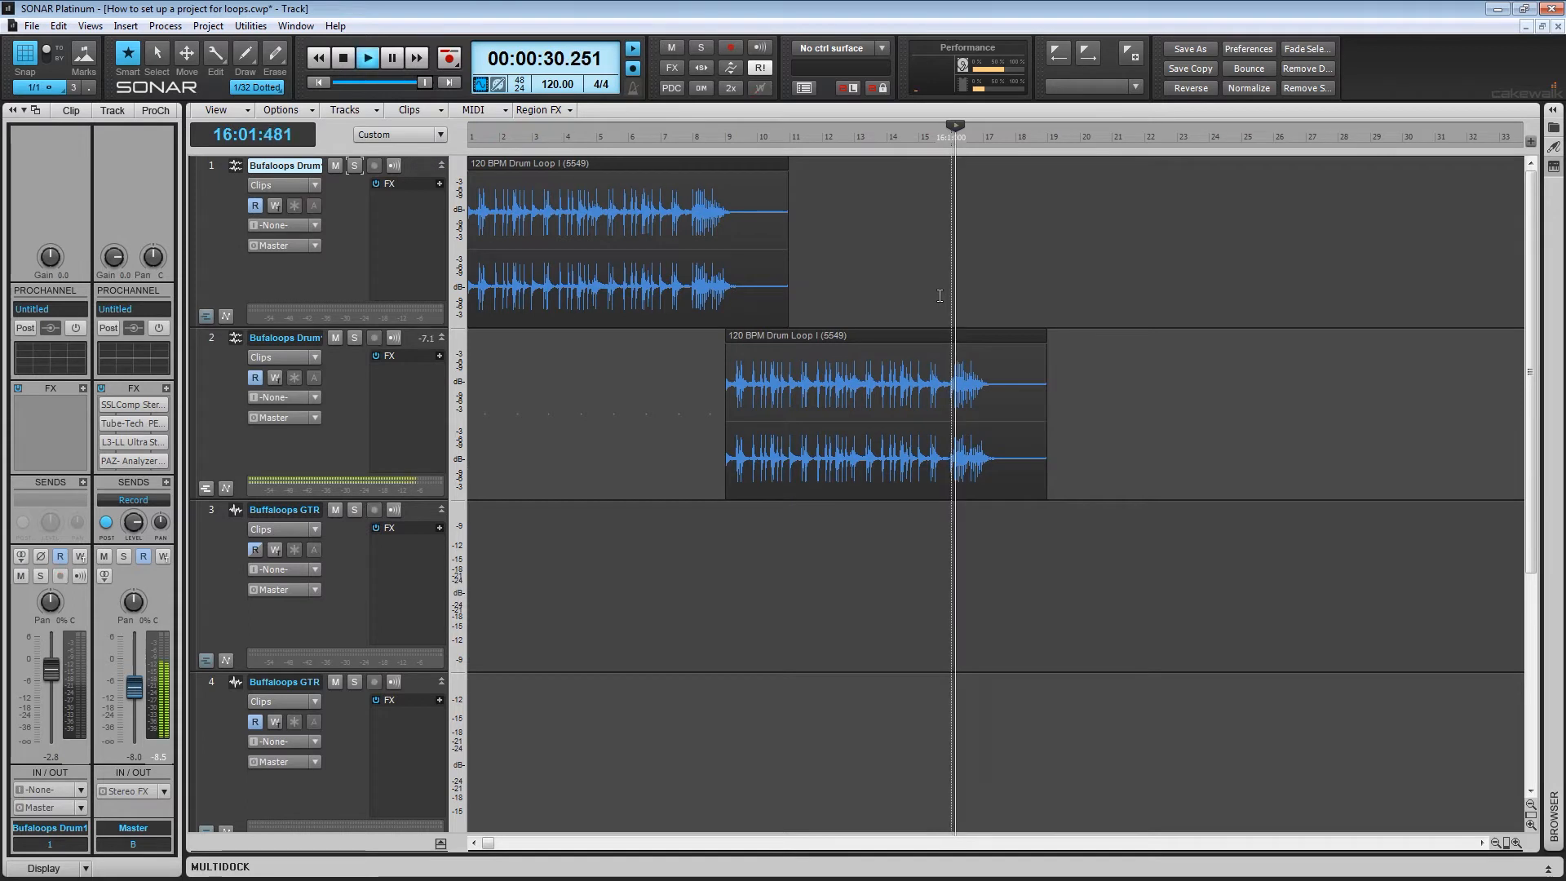
key(space)
click(988, 235)
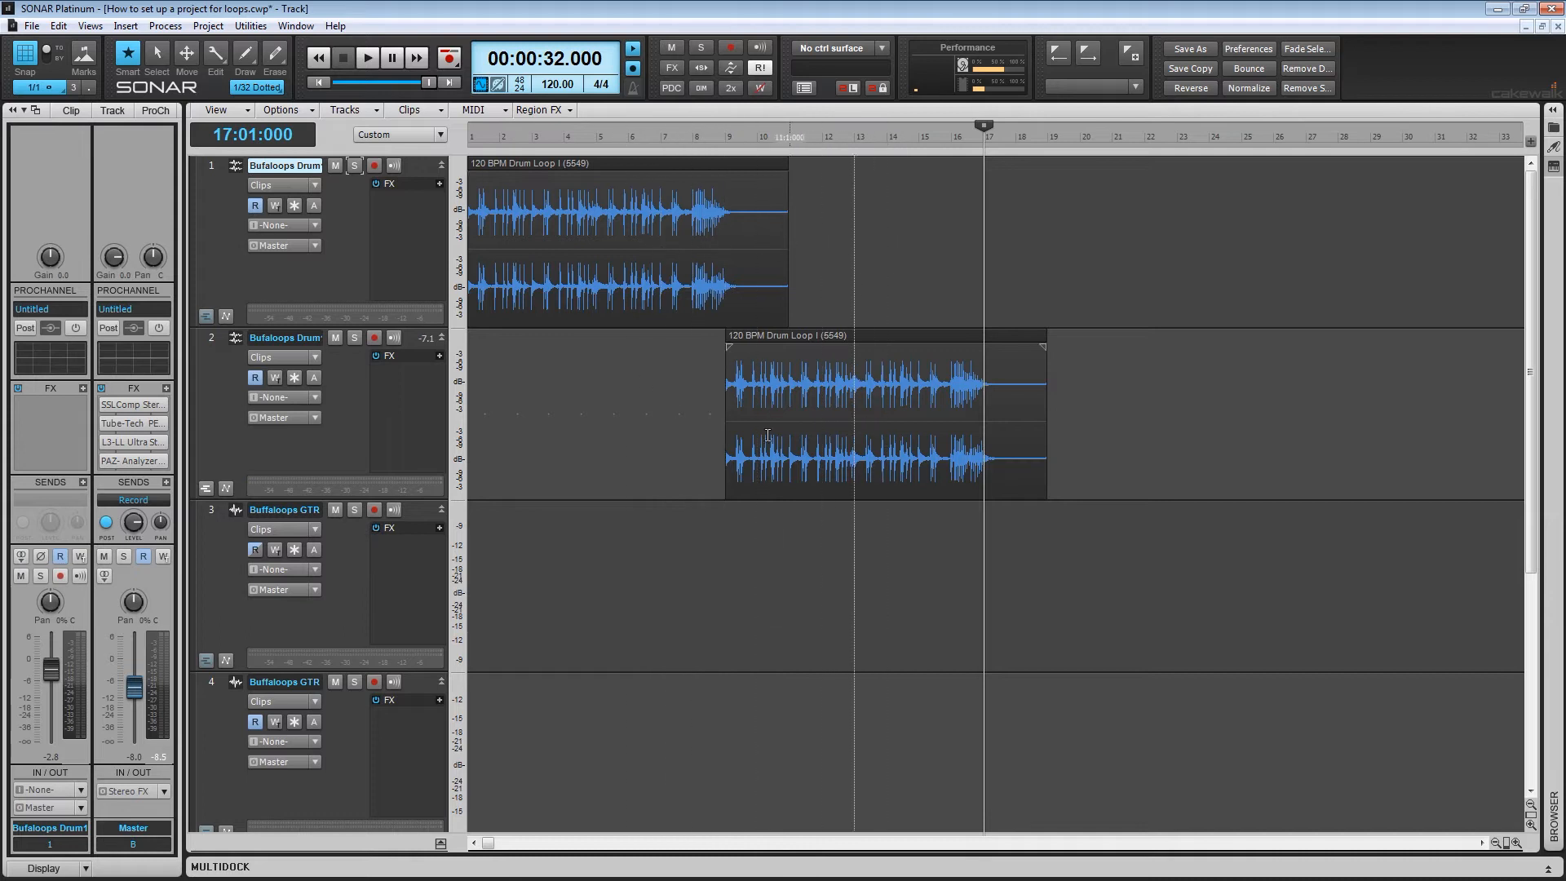
click(210, 167)
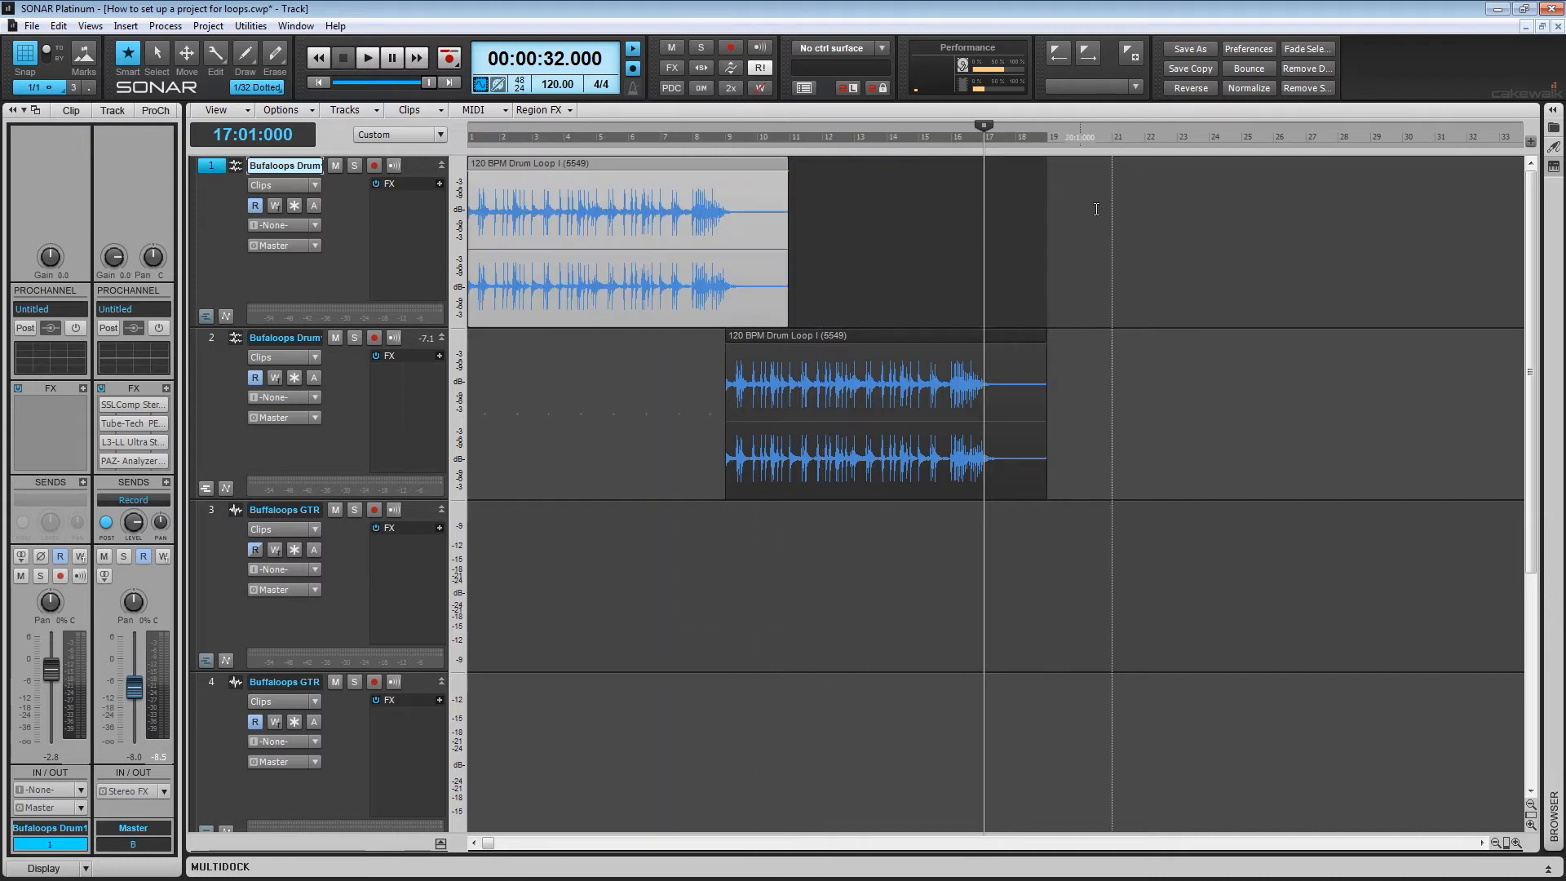
key(ctrl+v)
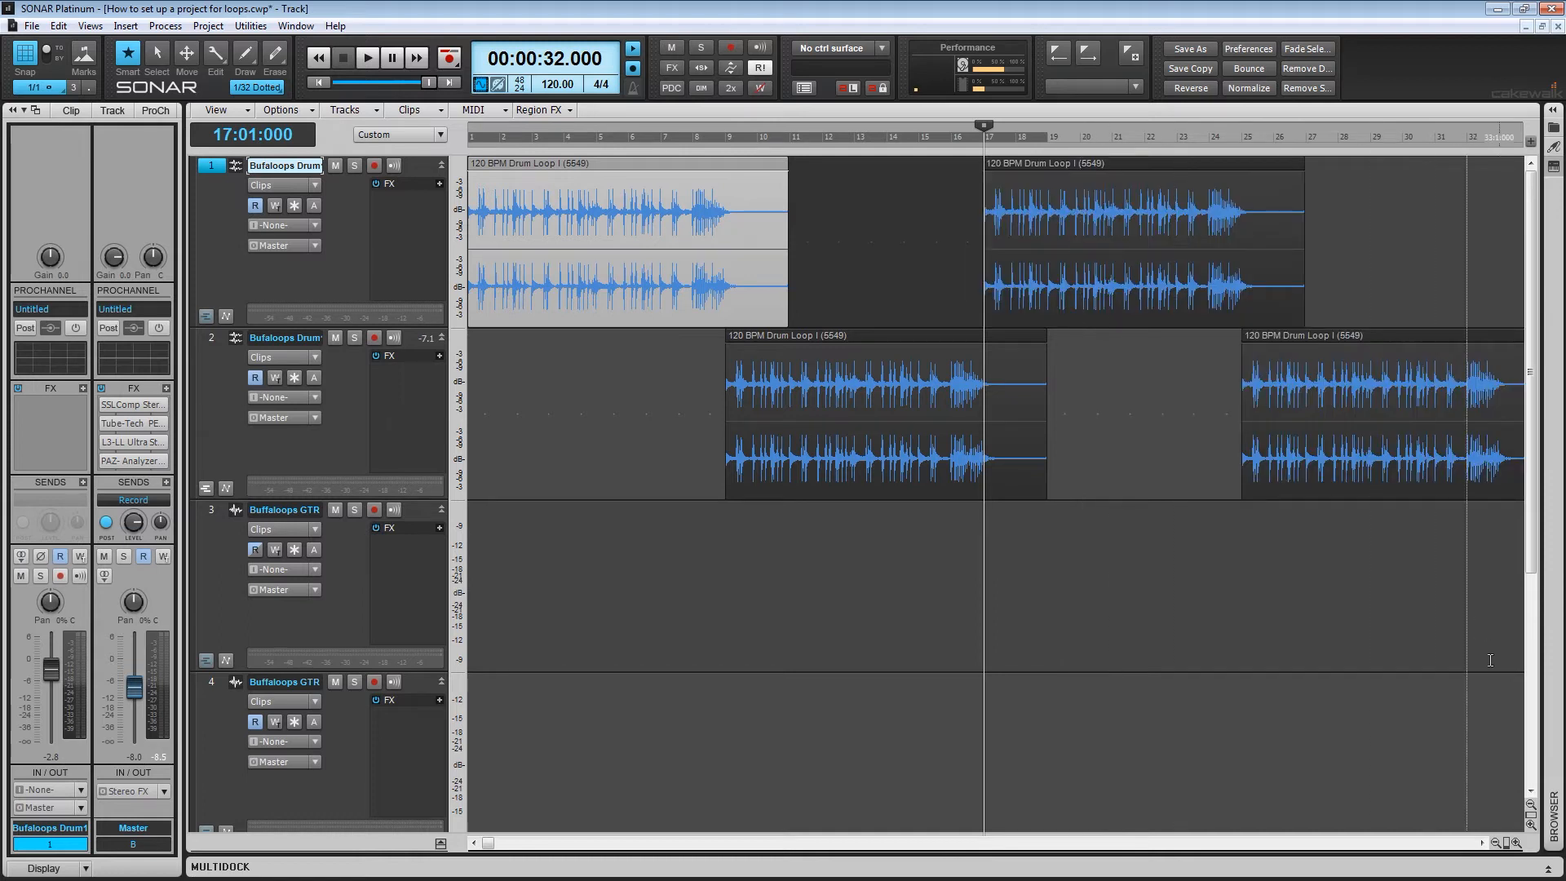
Copy all four drum loop clips and paste them at measure 33, starting on track 1.
click(1496, 843)
click(1496, 843)
click(1496, 844)
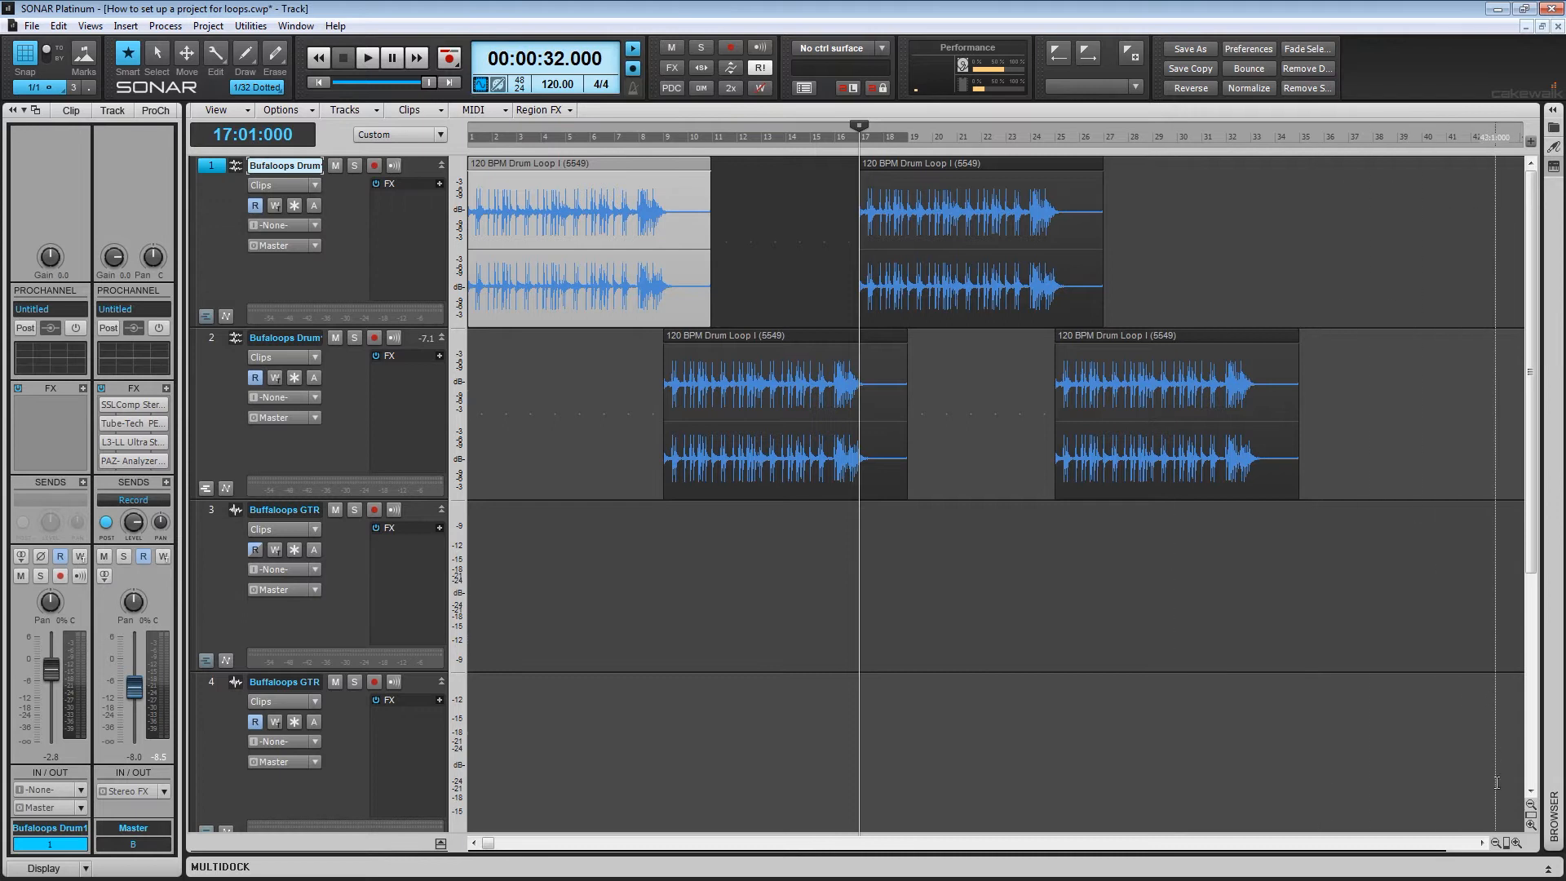
click(1496, 844)
drag(960, 299, 572, 398)
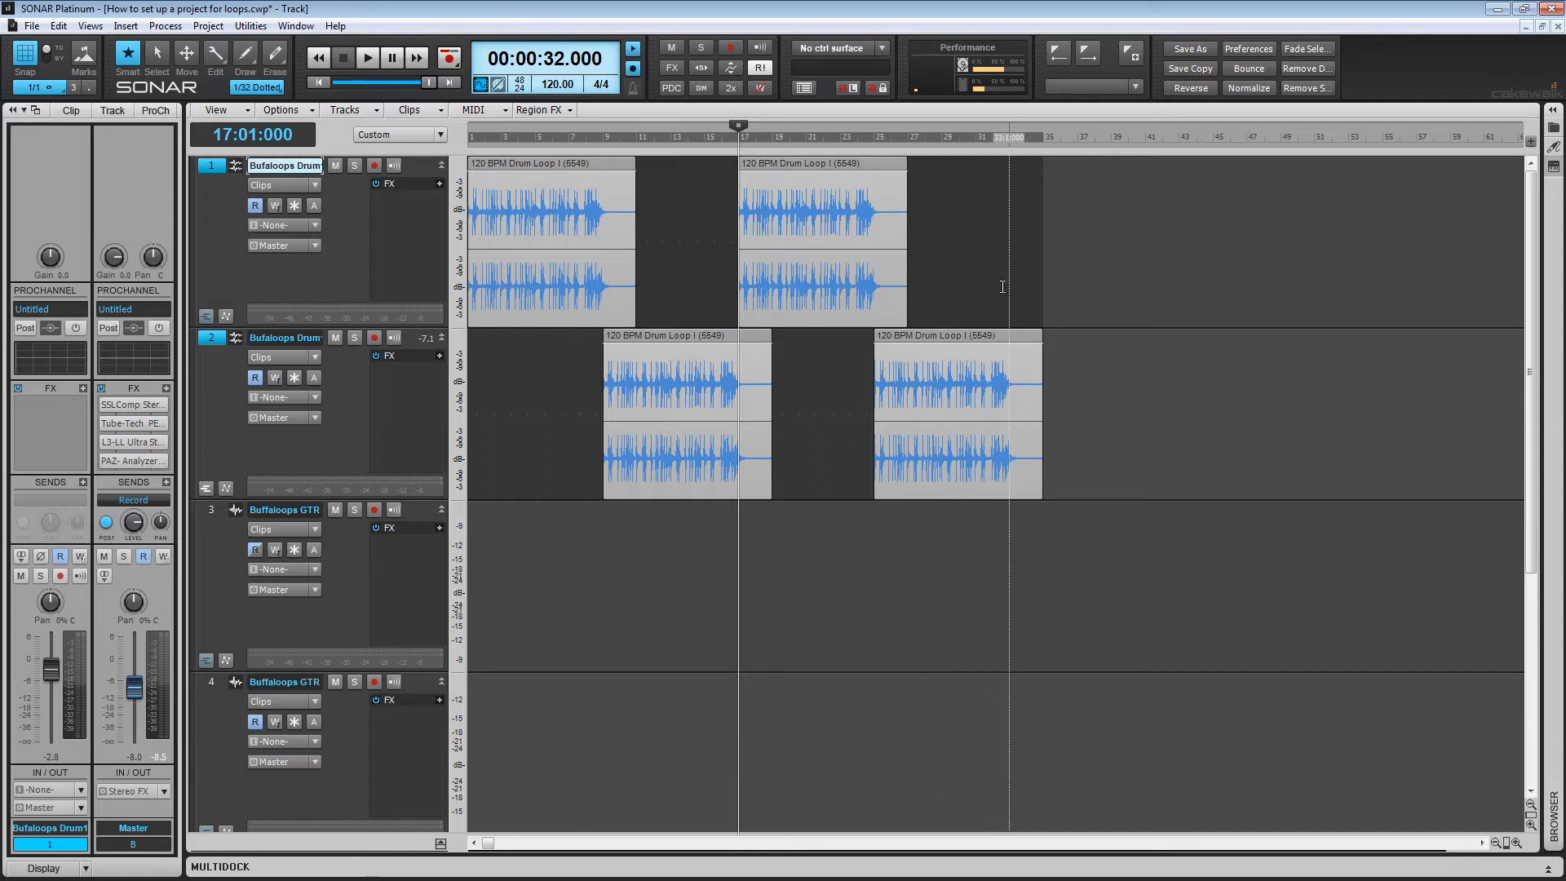
click(1009, 285)
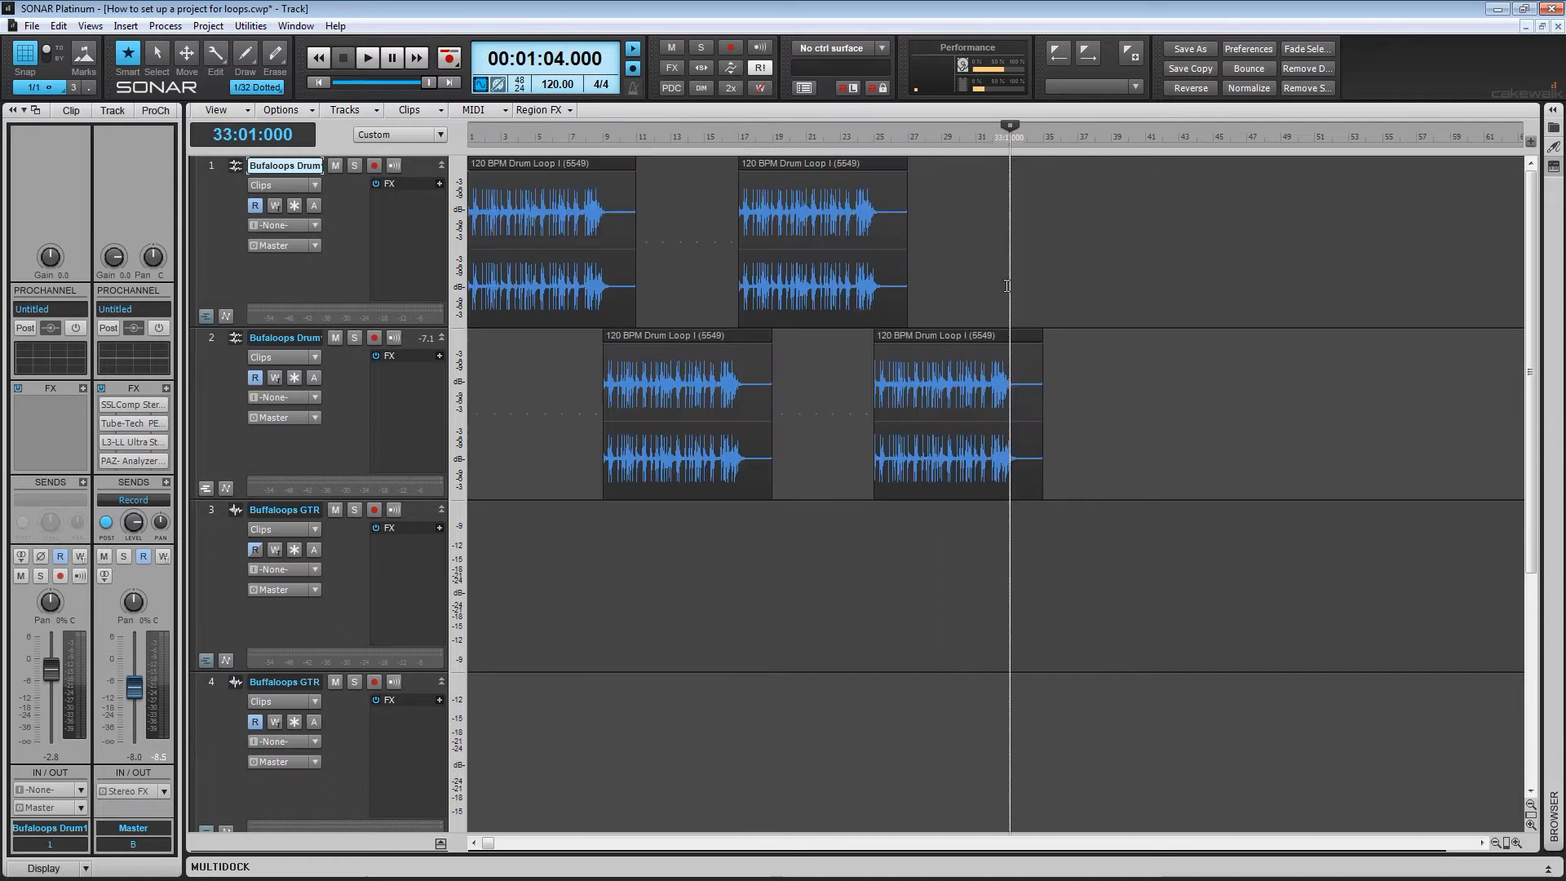
click(210, 166)
key(ctrl+v)
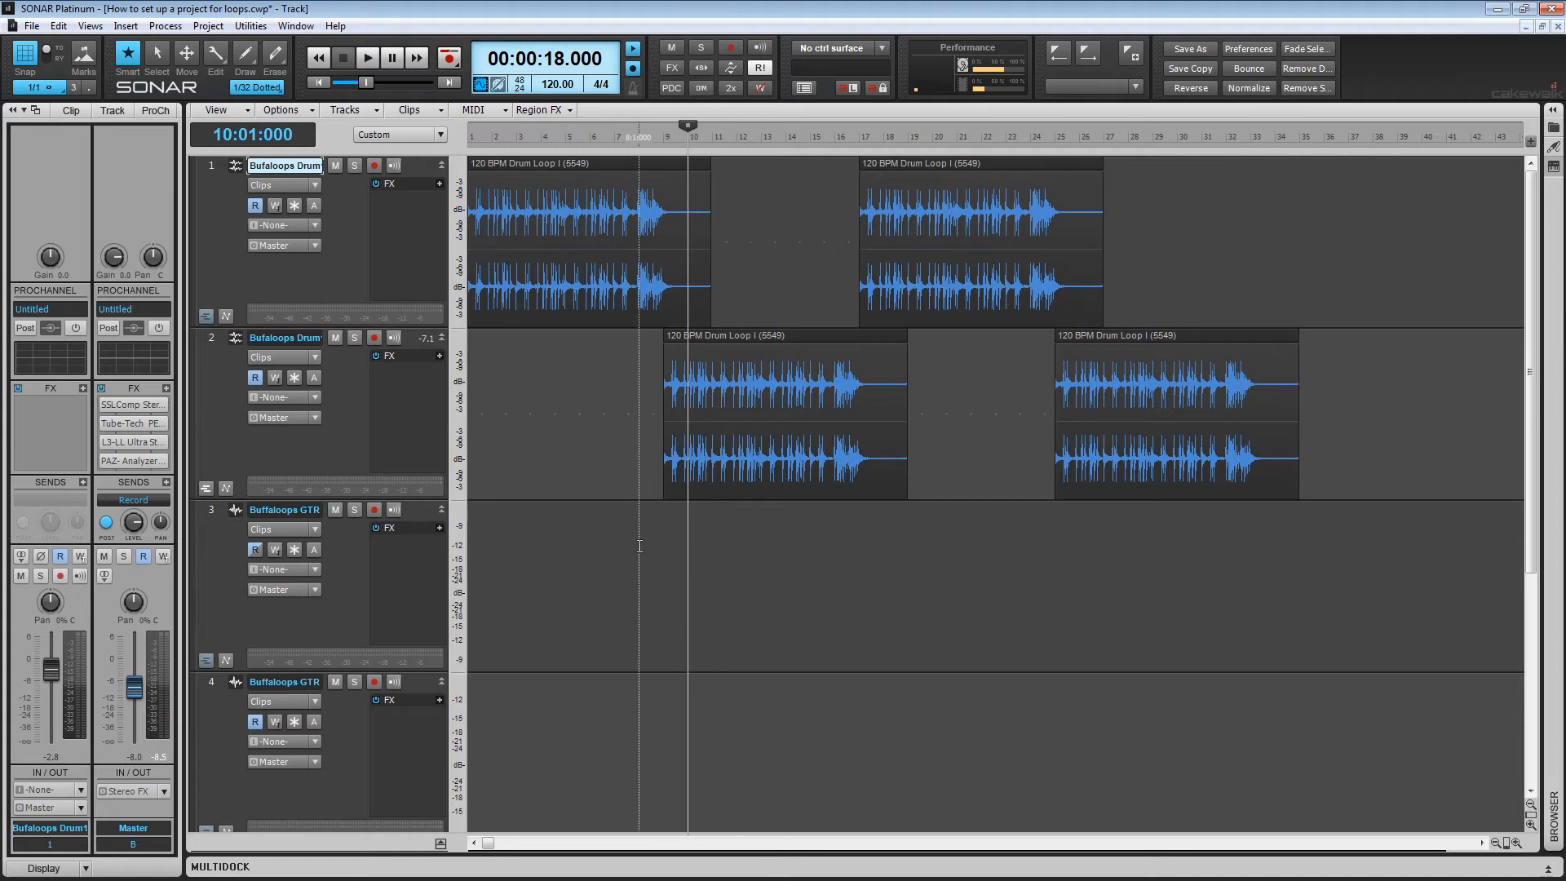
click(640, 546)
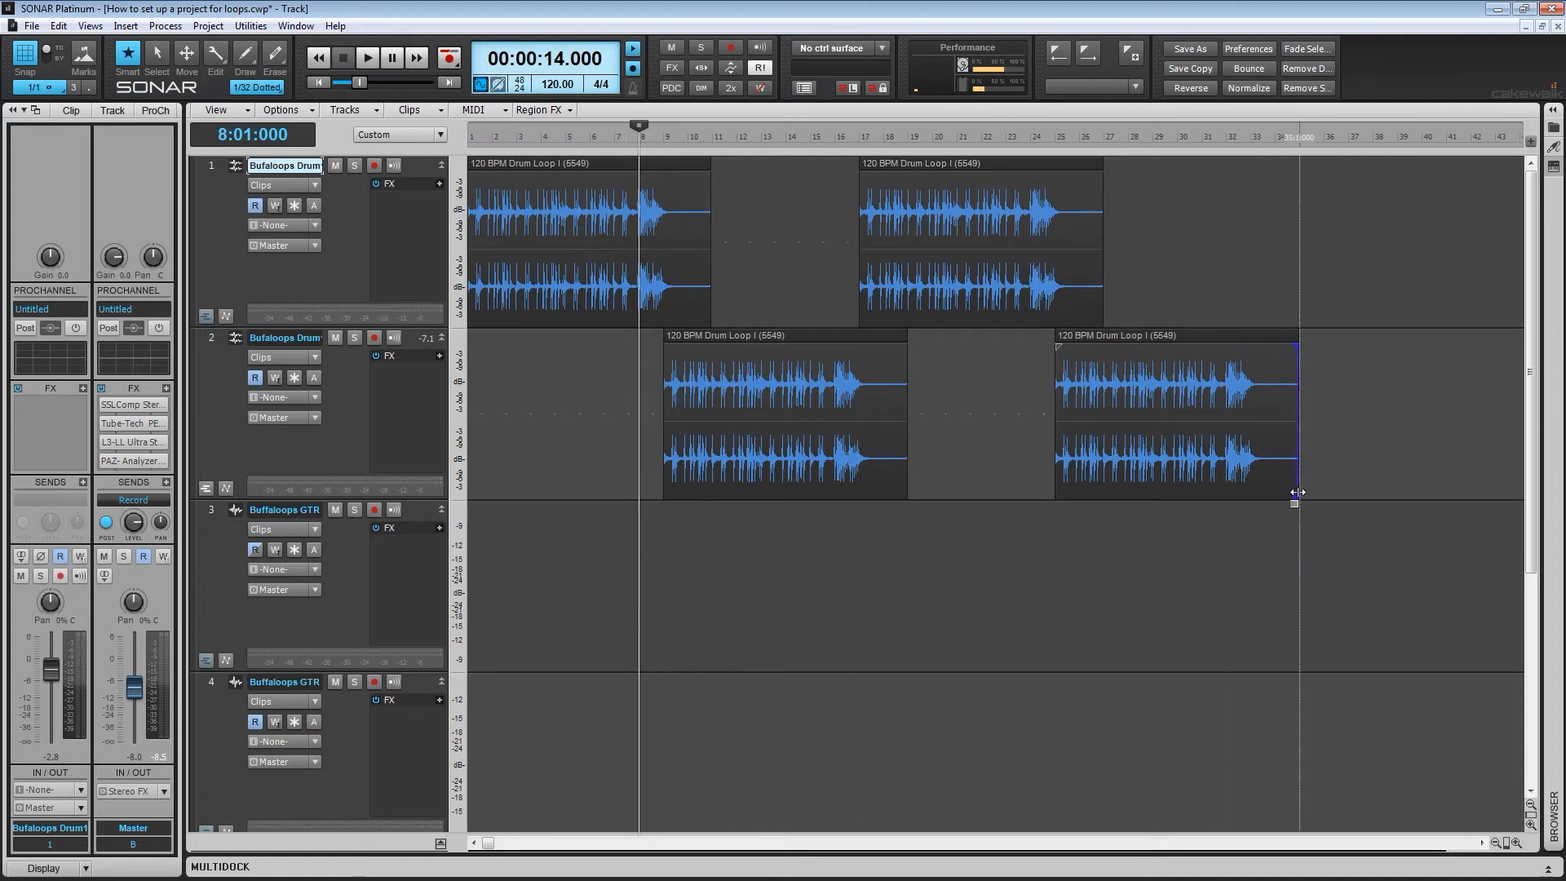
click(1247, 527)
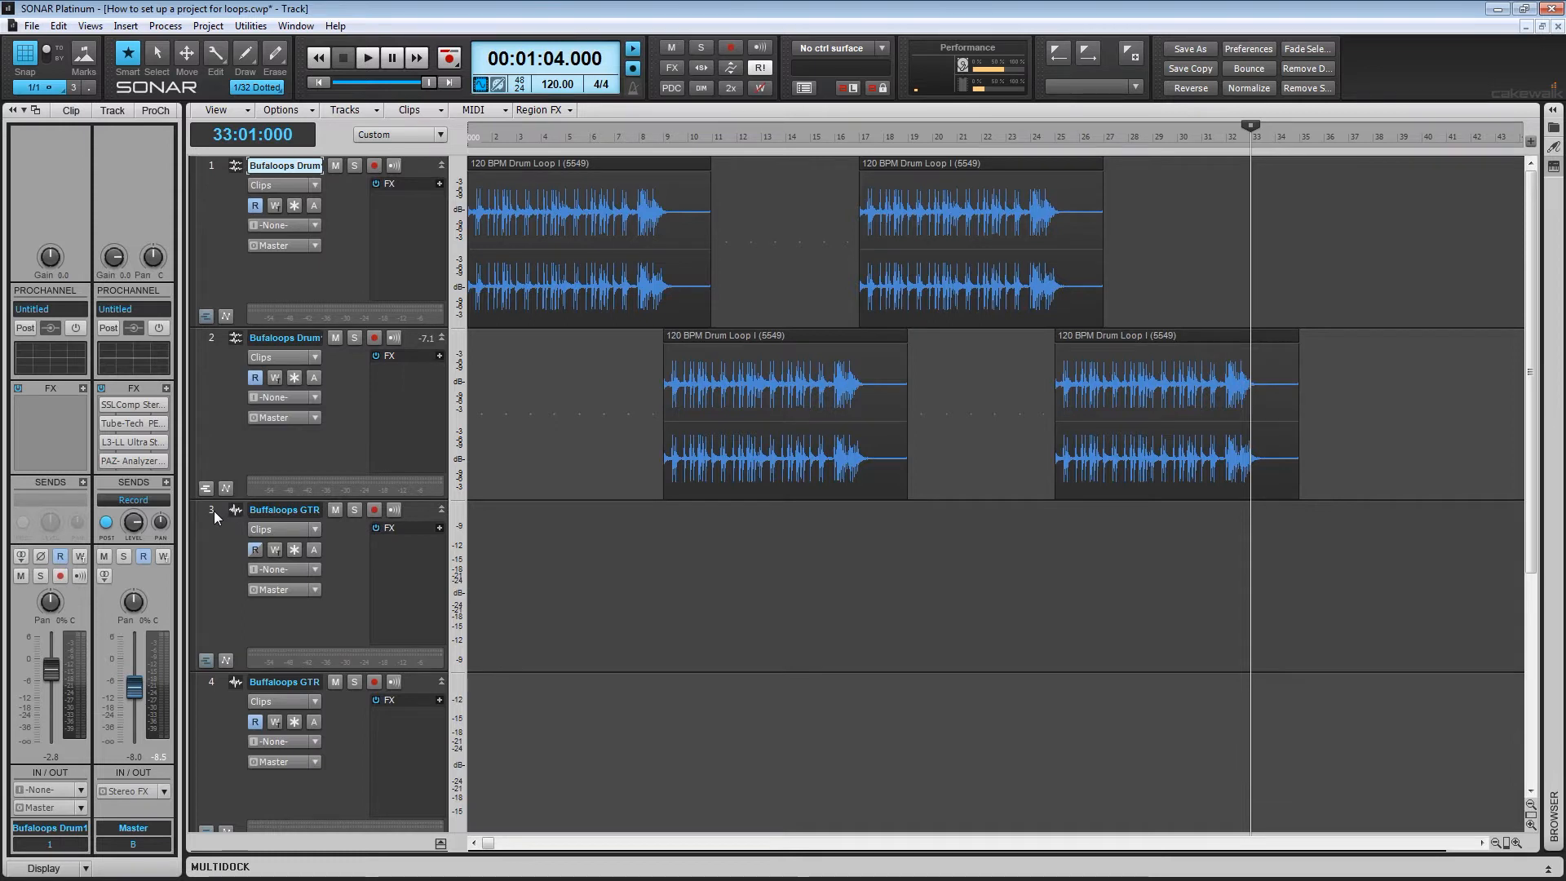
Start an audio import for track 3 at the project start and open the Wolf Pack Guitars folder inside Neapolitan.
click(214, 510)
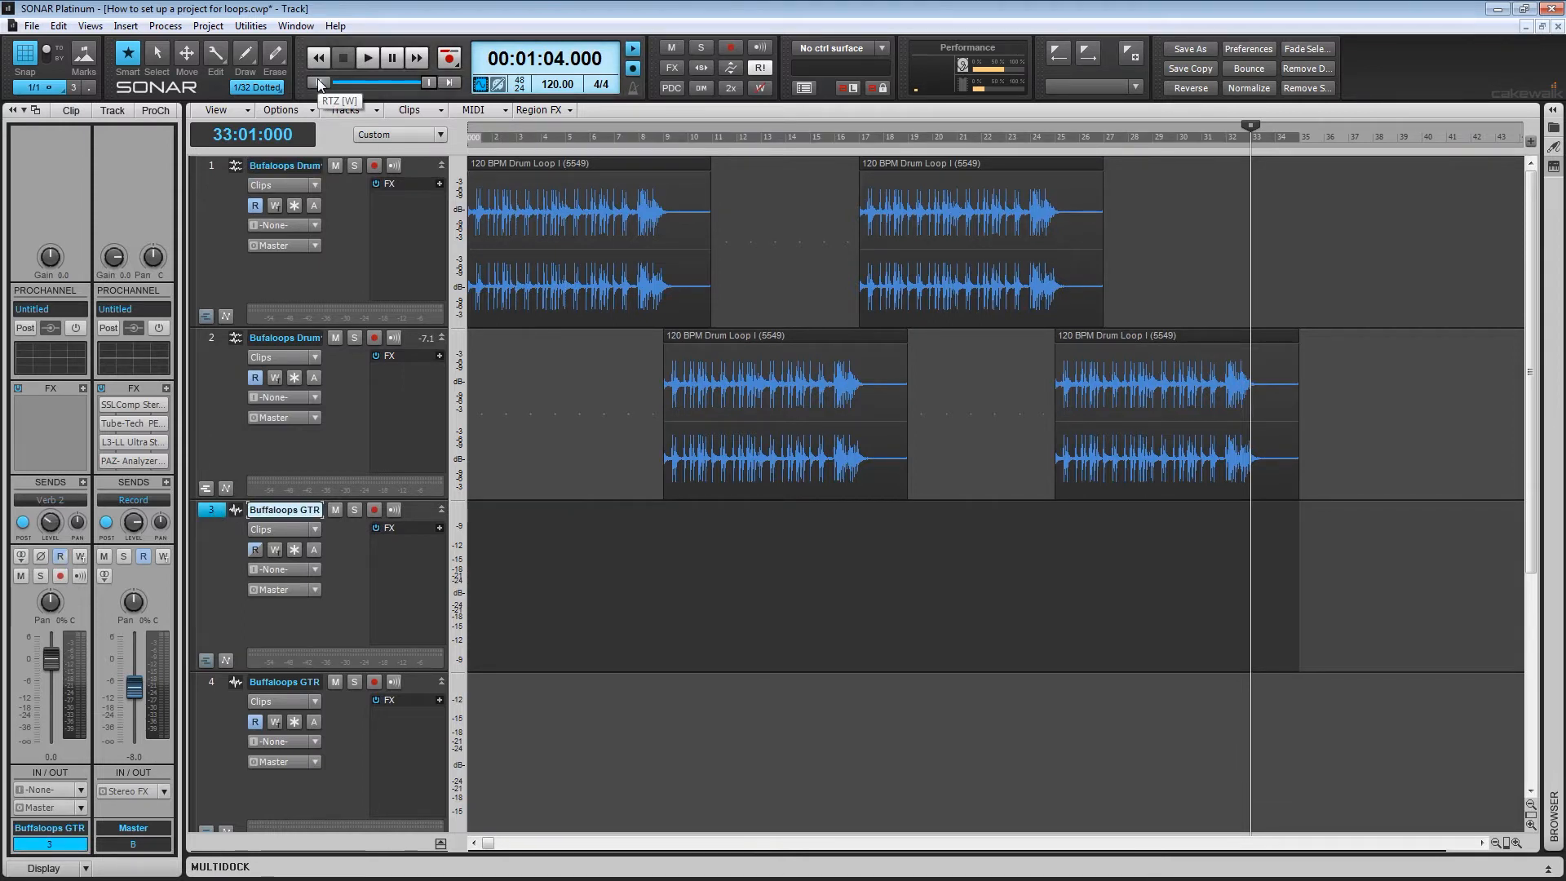
click(318, 81)
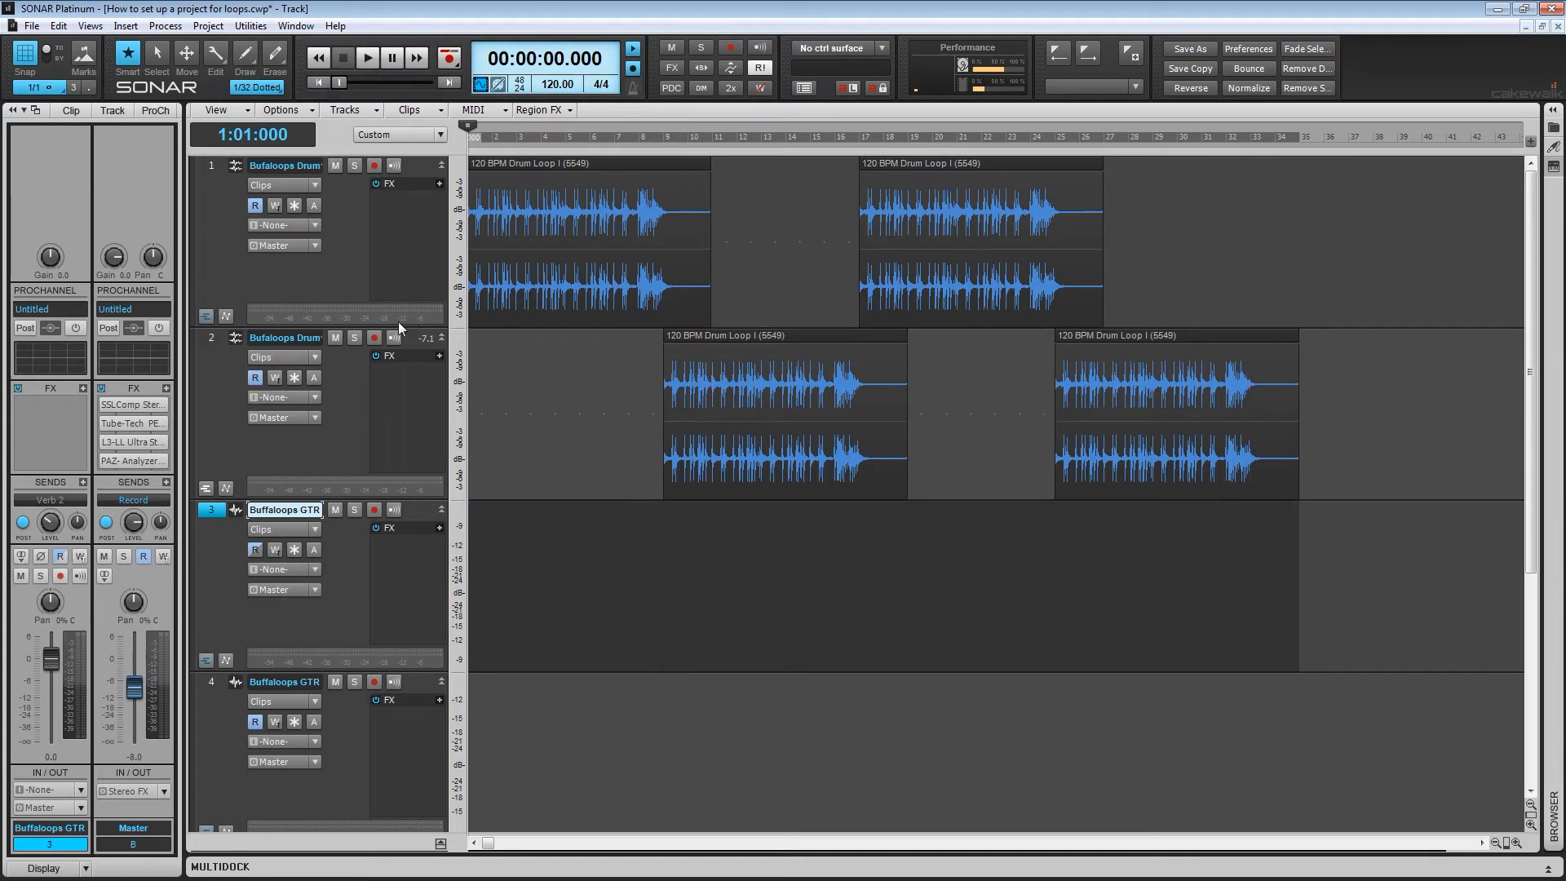
click(34, 27)
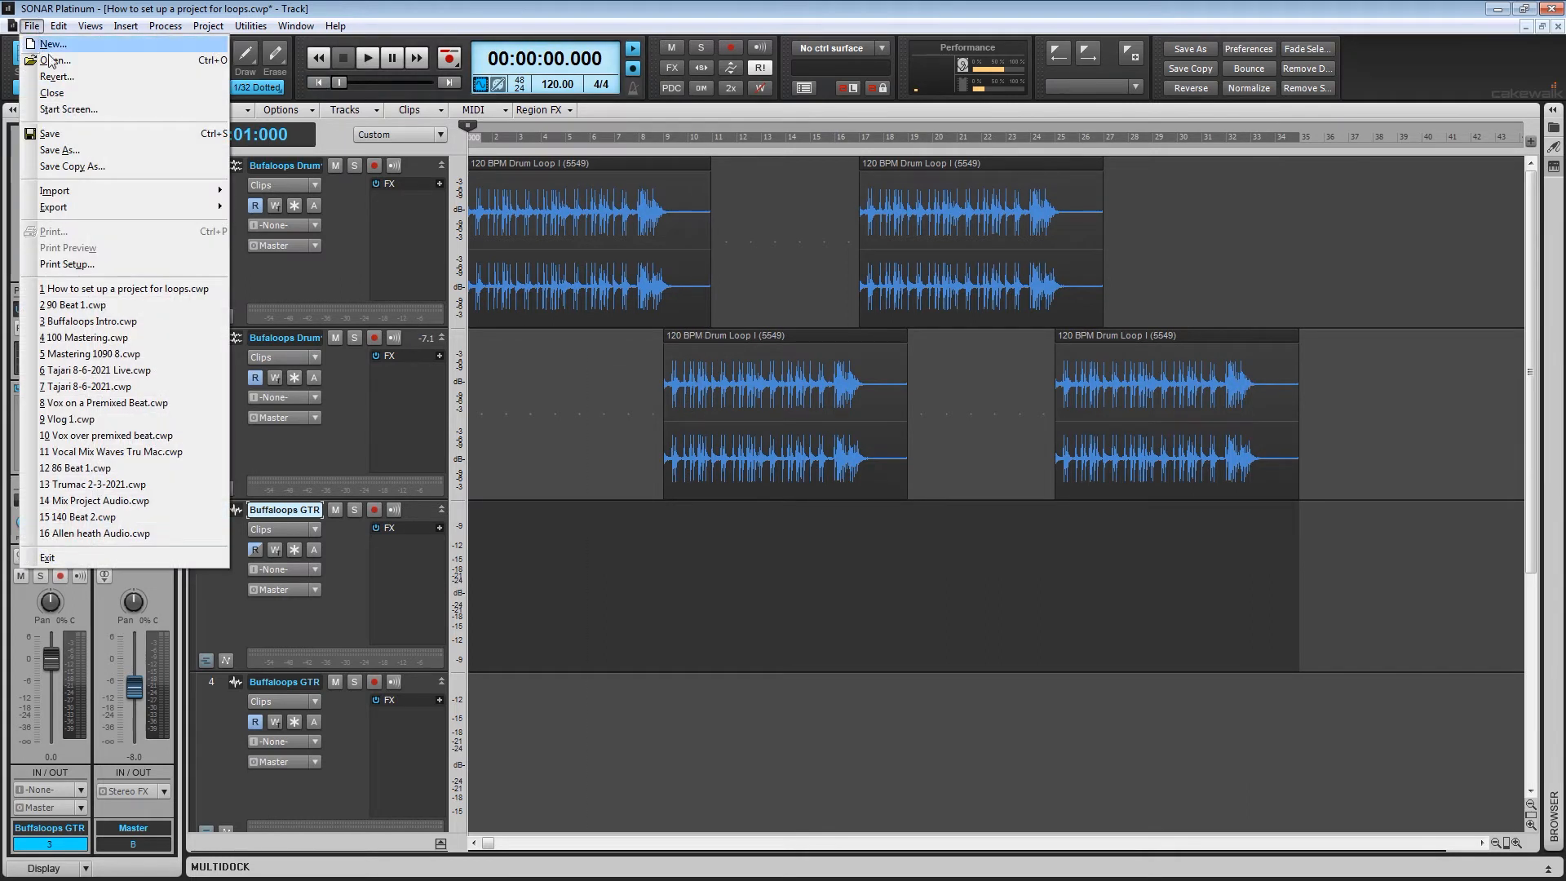
mouse_move(81, 190)
click(275, 190)
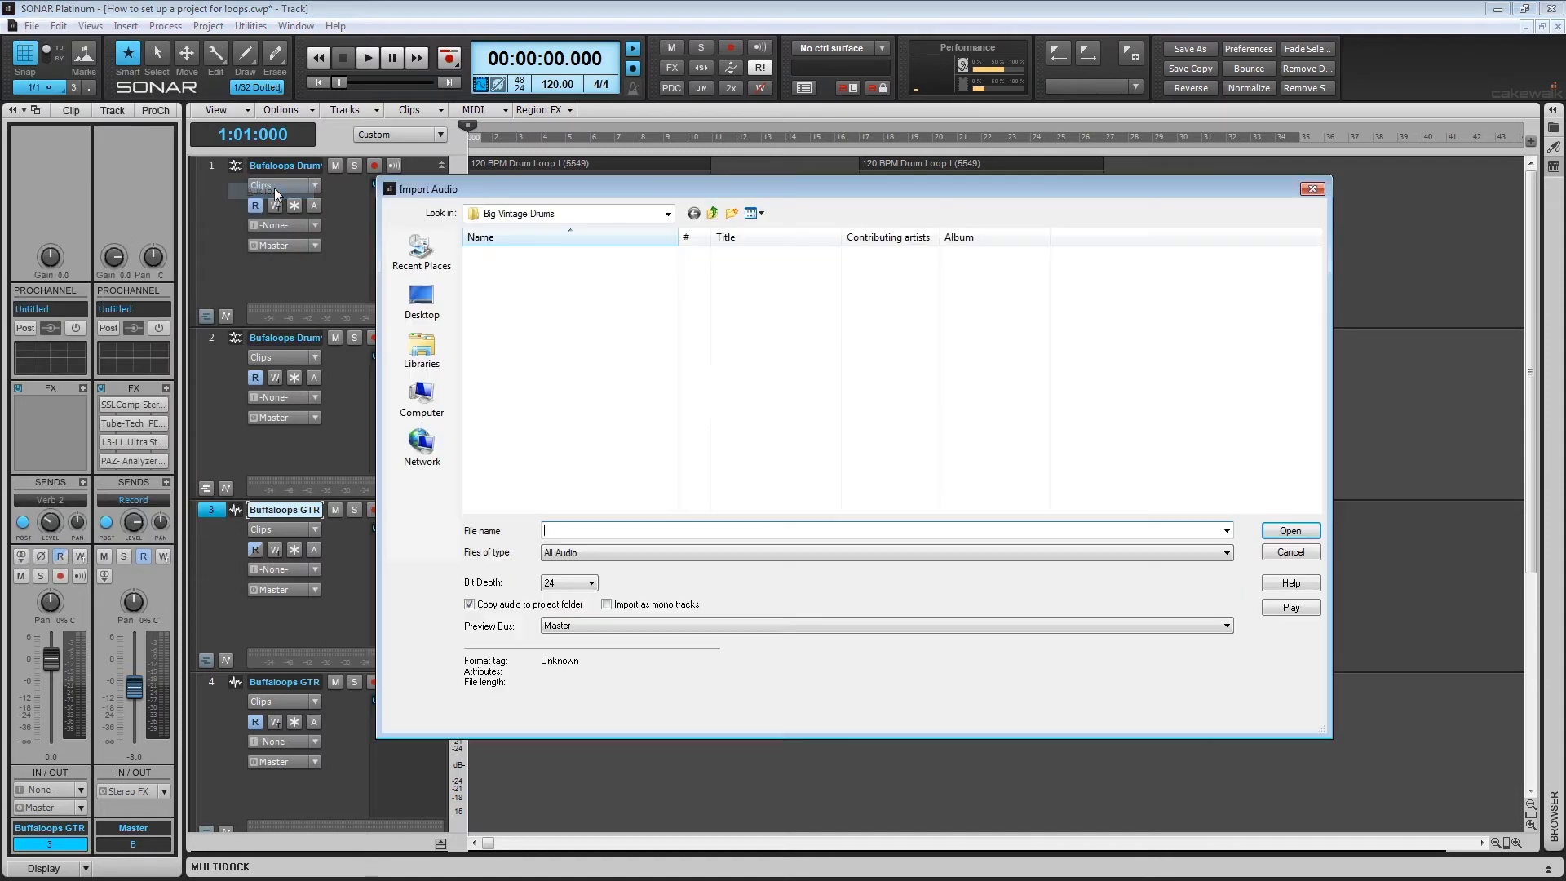
click(567, 215)
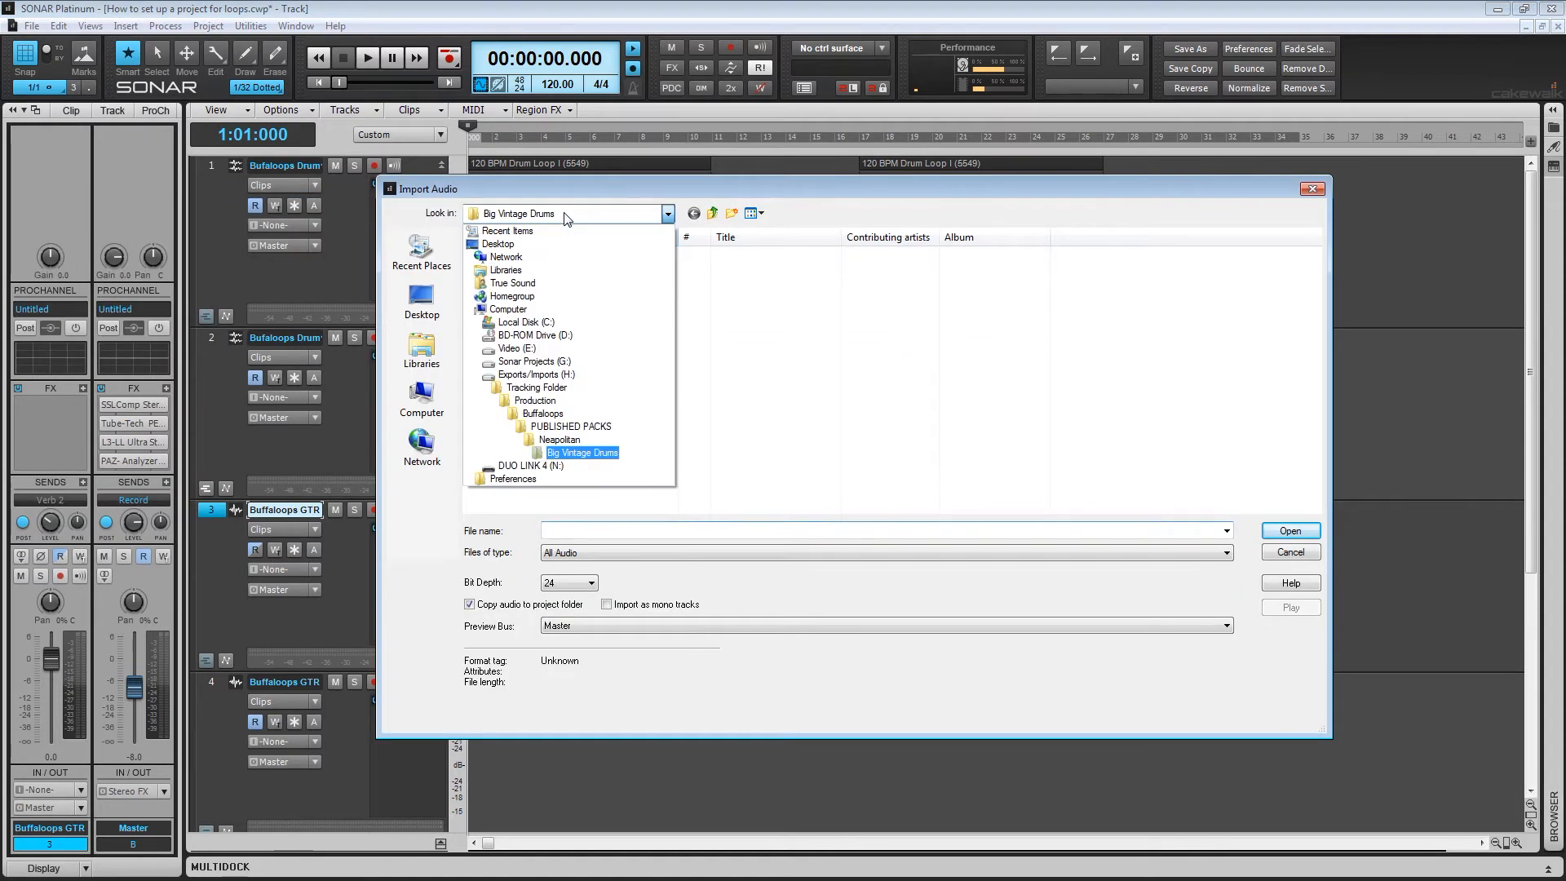
click(560, 440)
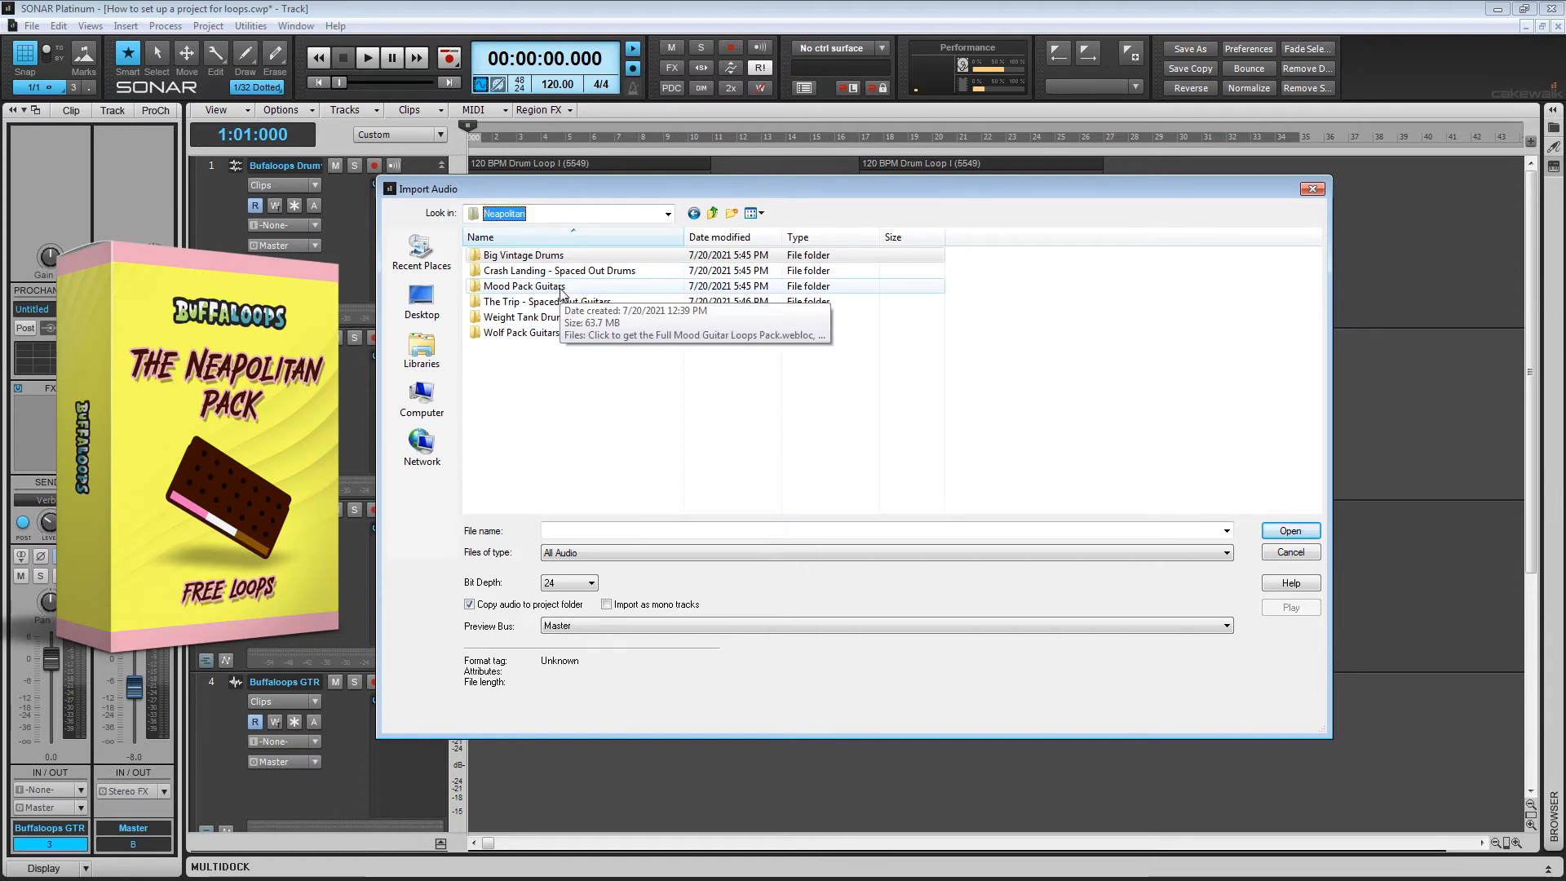
double_click(554, 334)
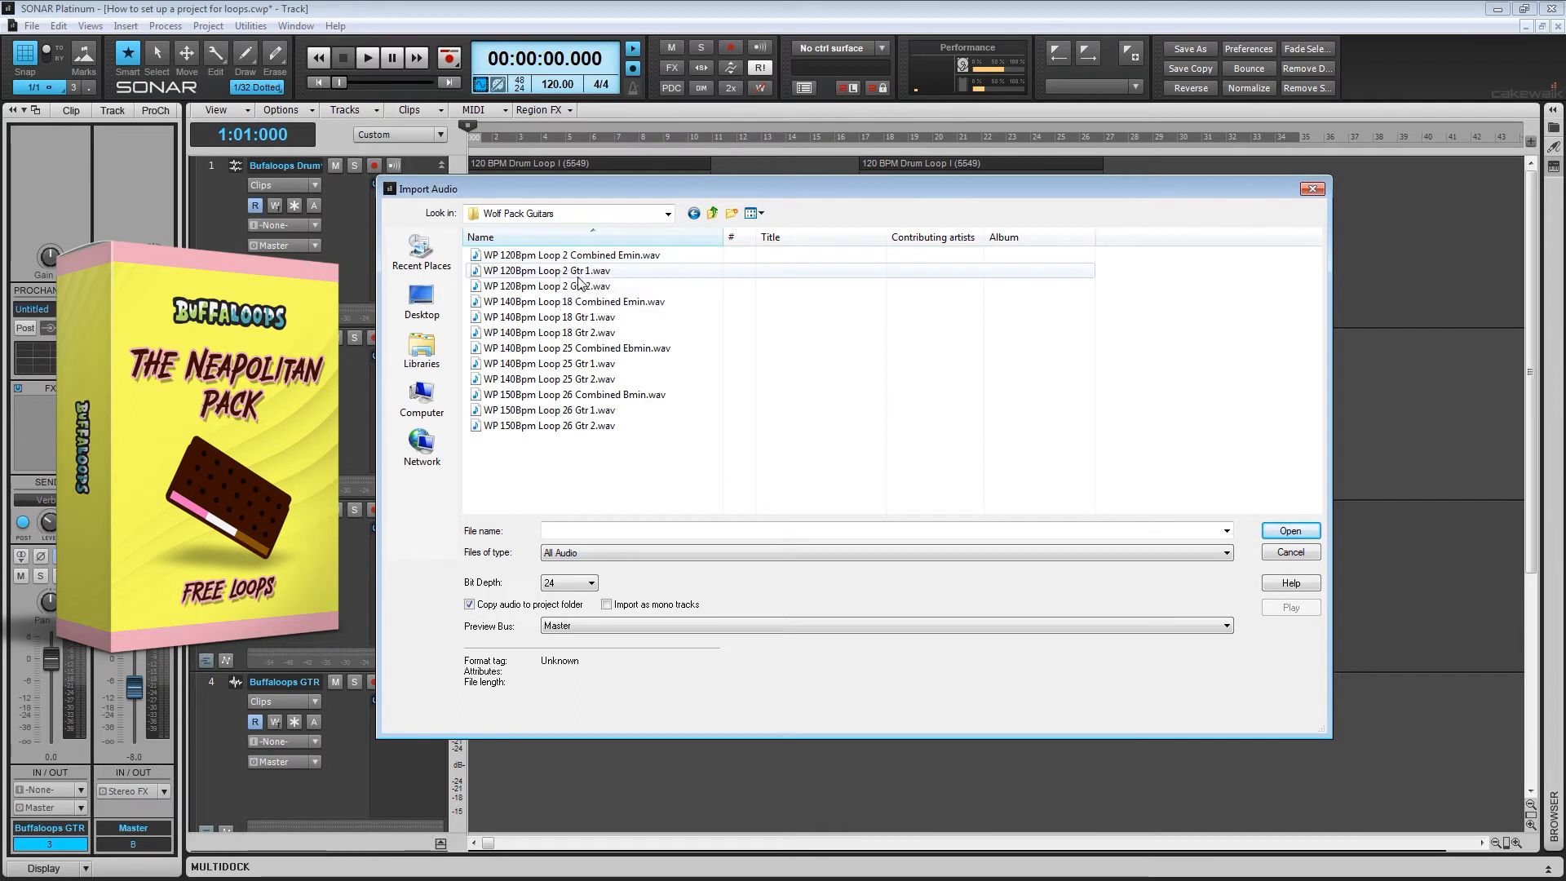
Import WP 120Bpm Loop 2 Gtr 1.wav and WP 120Bpm Loop 2 Gtr 2.wav together onto tracks 3 and 4.
click(587, 260)
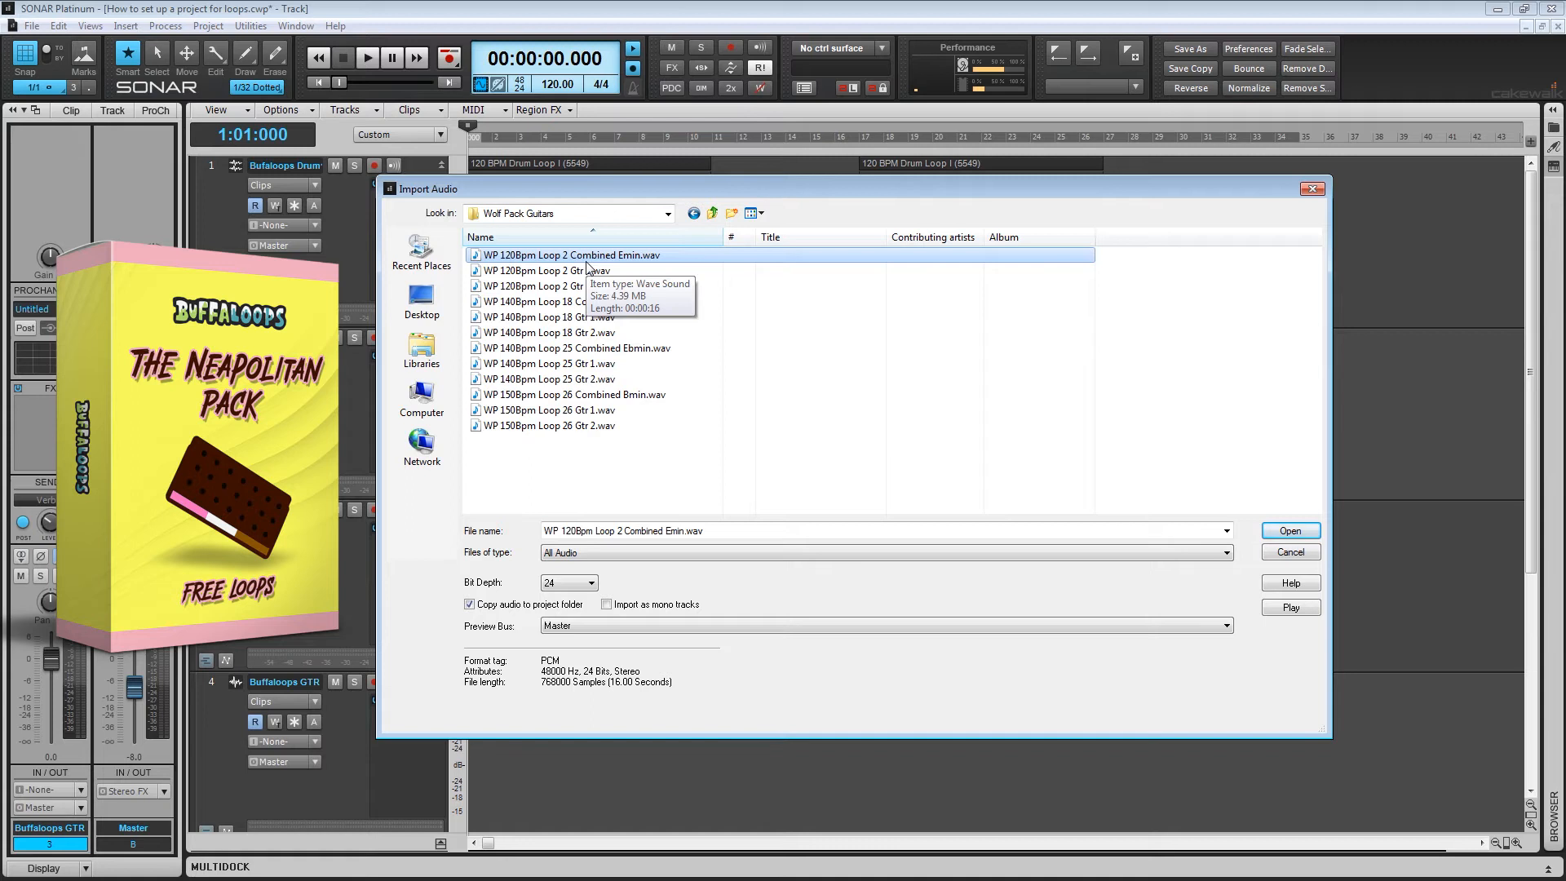
click(587, 271)
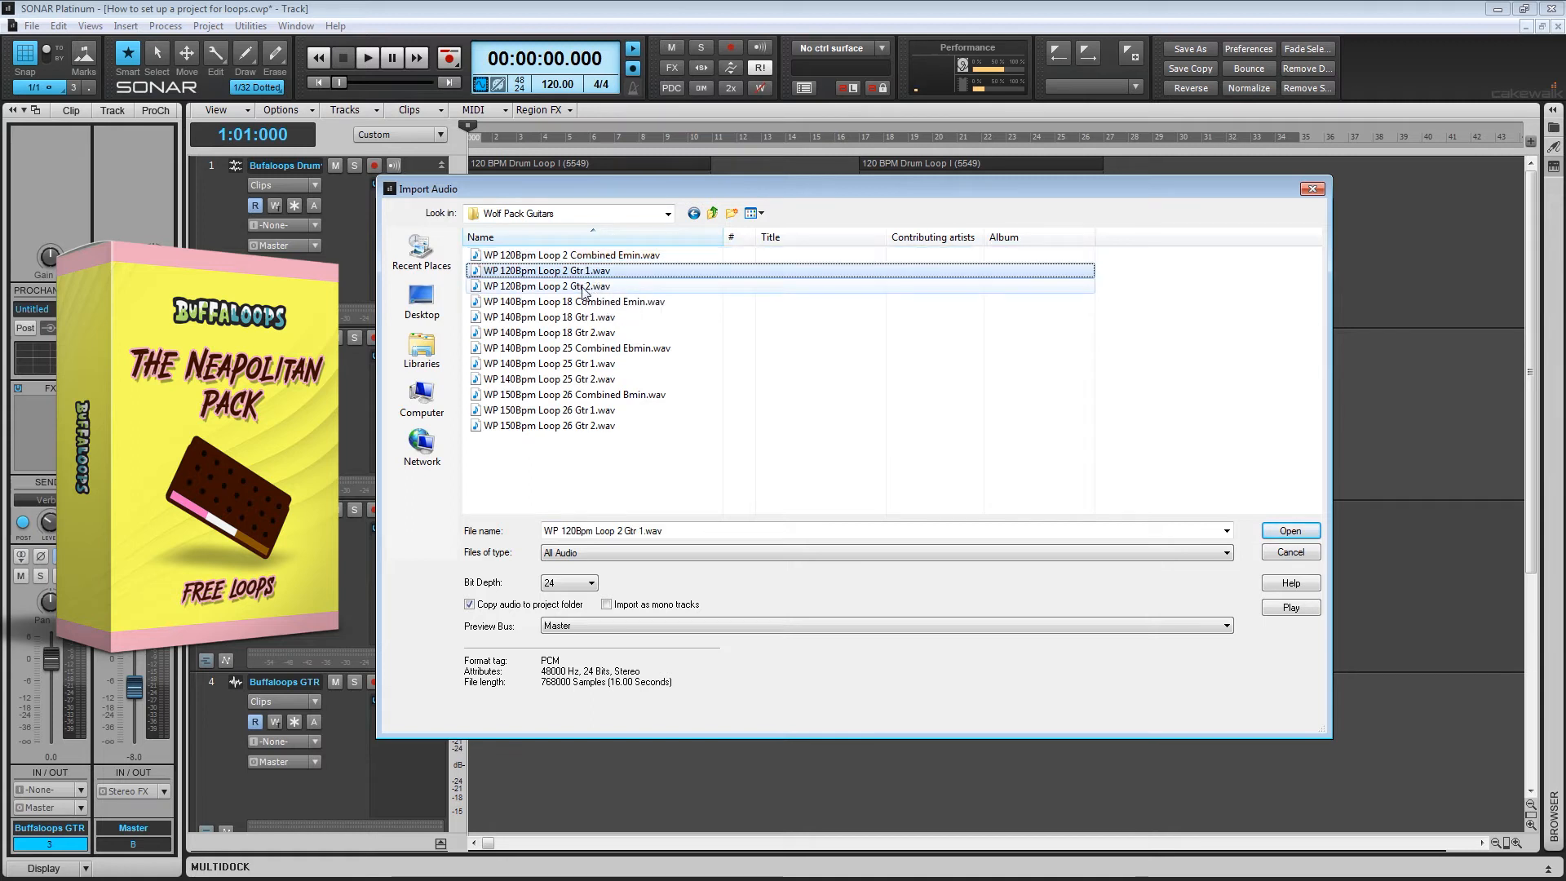
ctrl+click(584, 287)
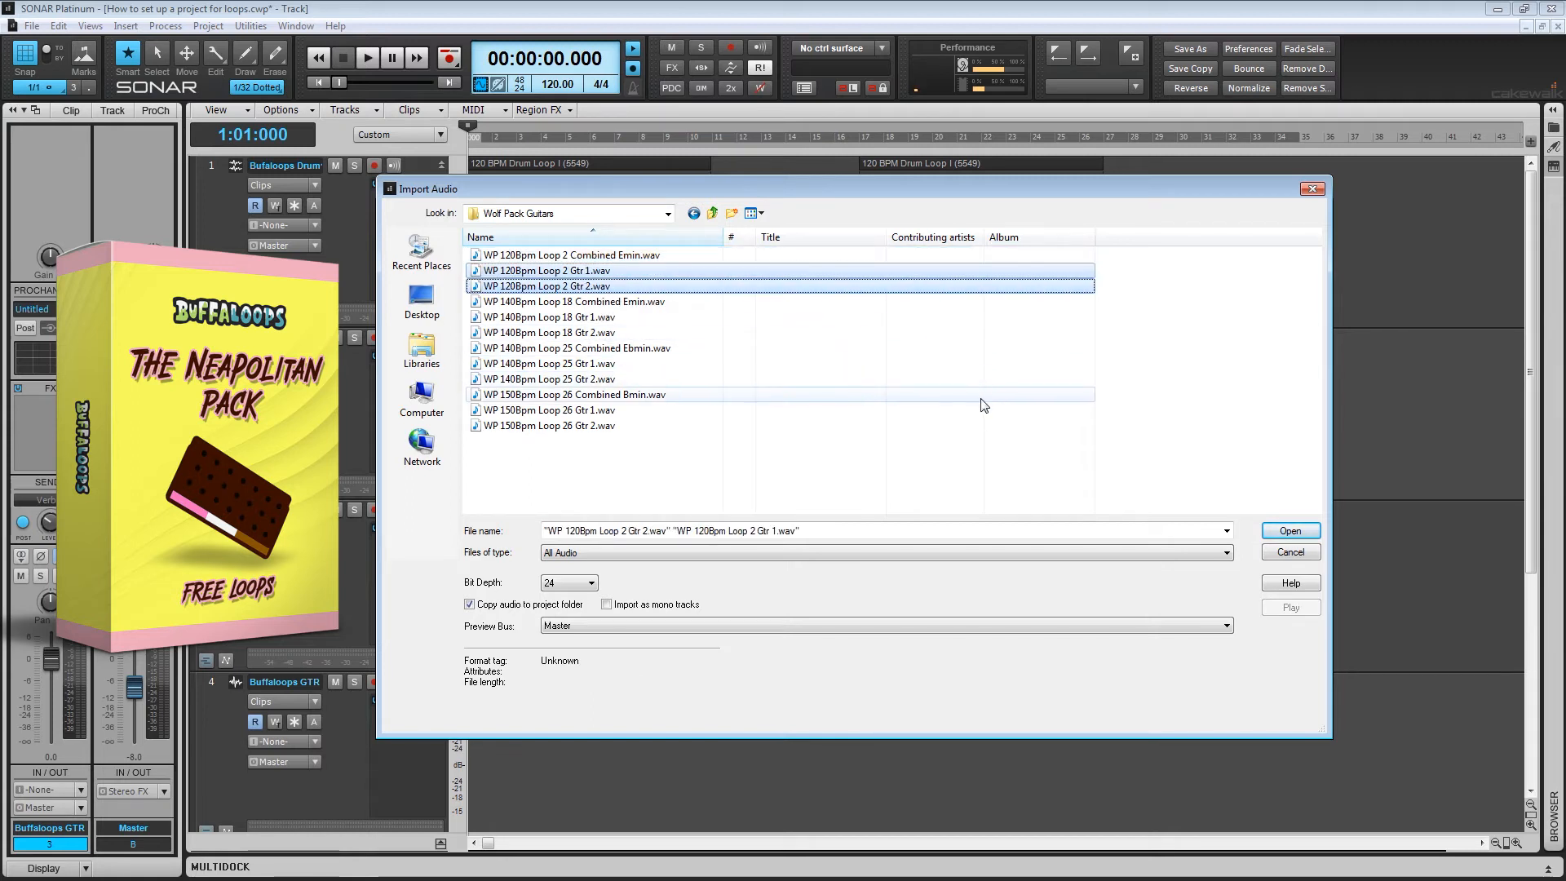
click(1303, 533)
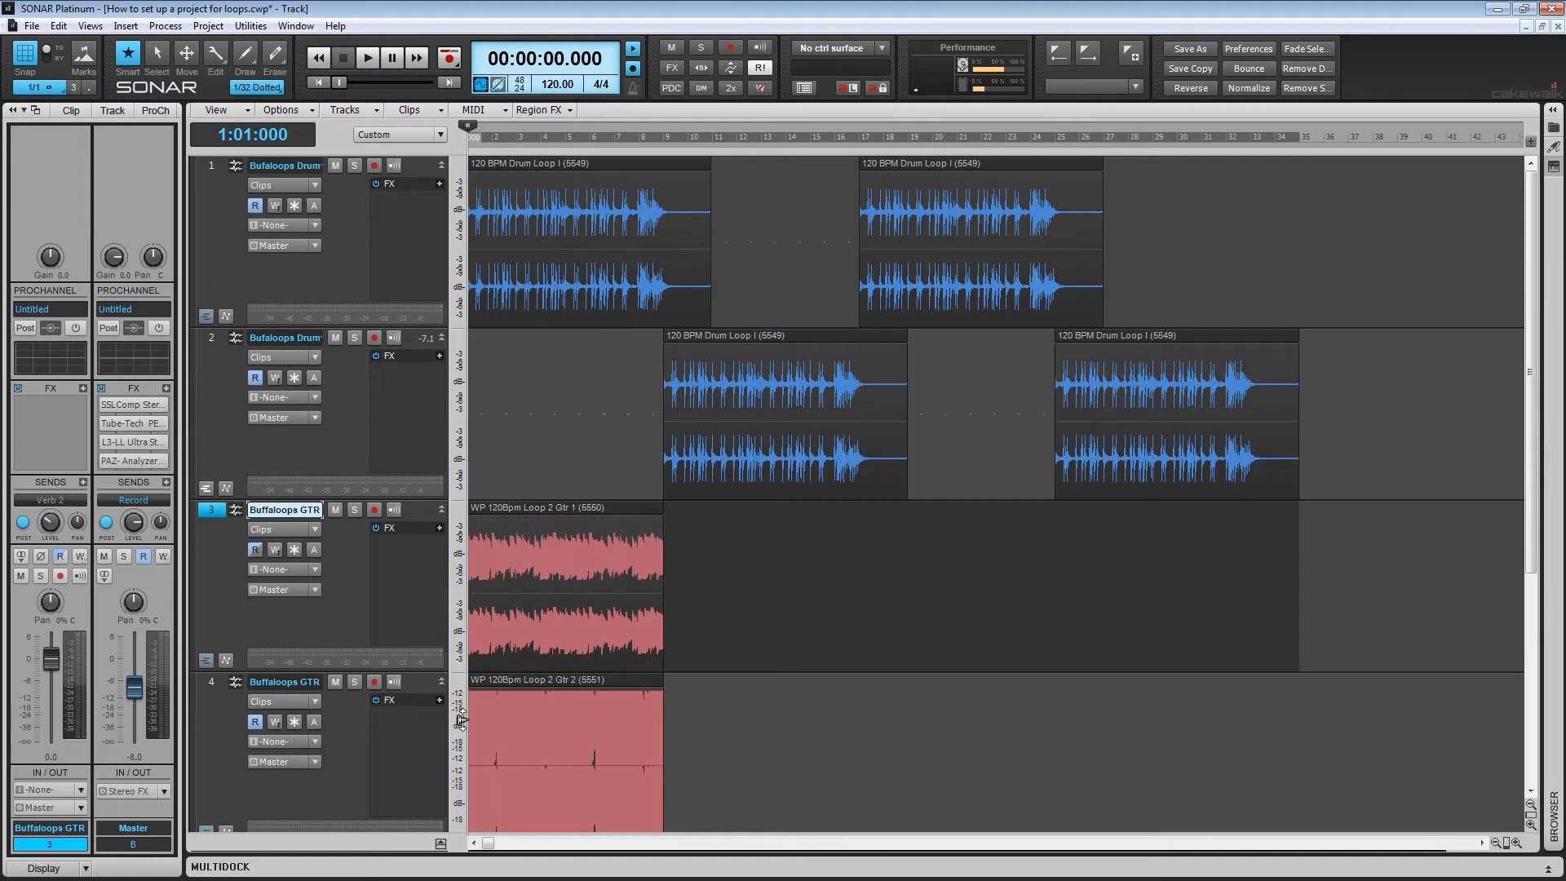
scroll(783, 644, down, 2)
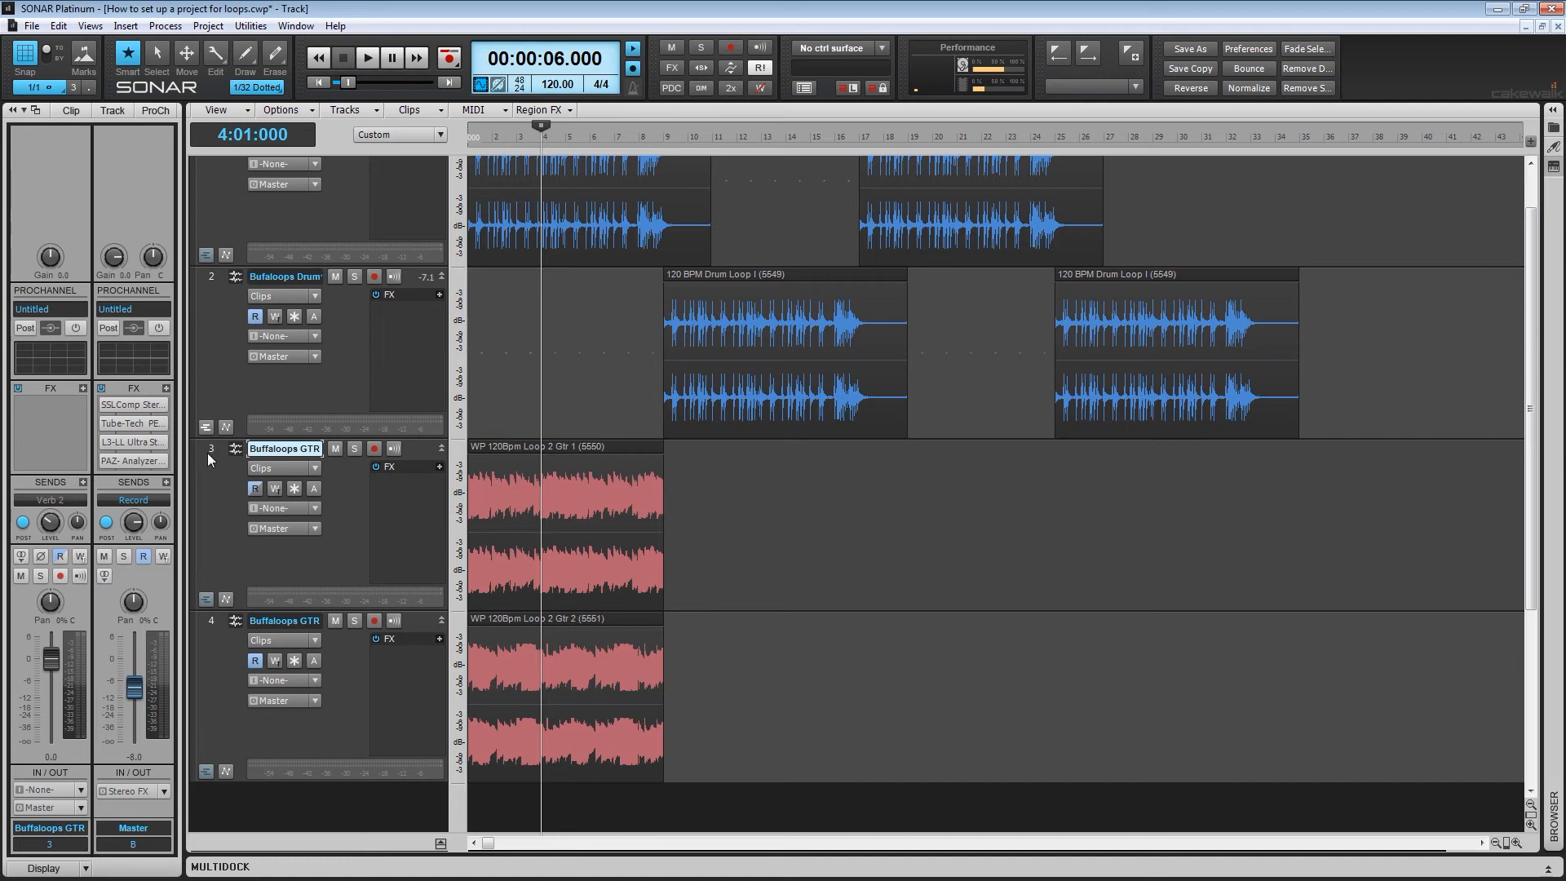
Lower the input gain of guitar track 3 to -10.1 and reset its volume fader to 0.0.
click(210, 451)
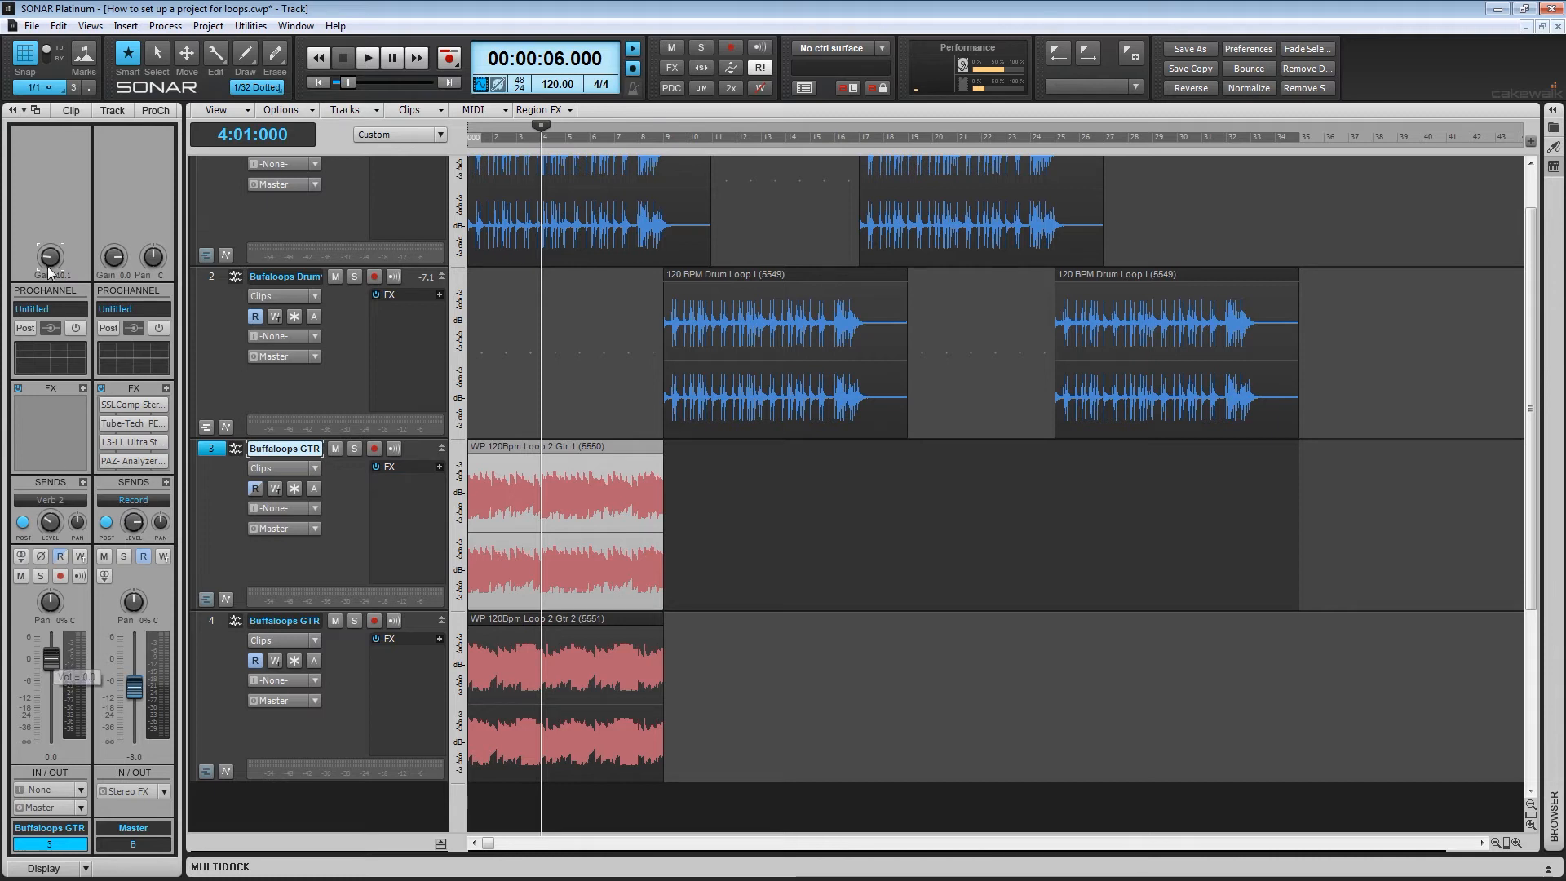
mouse_move(50, 258)
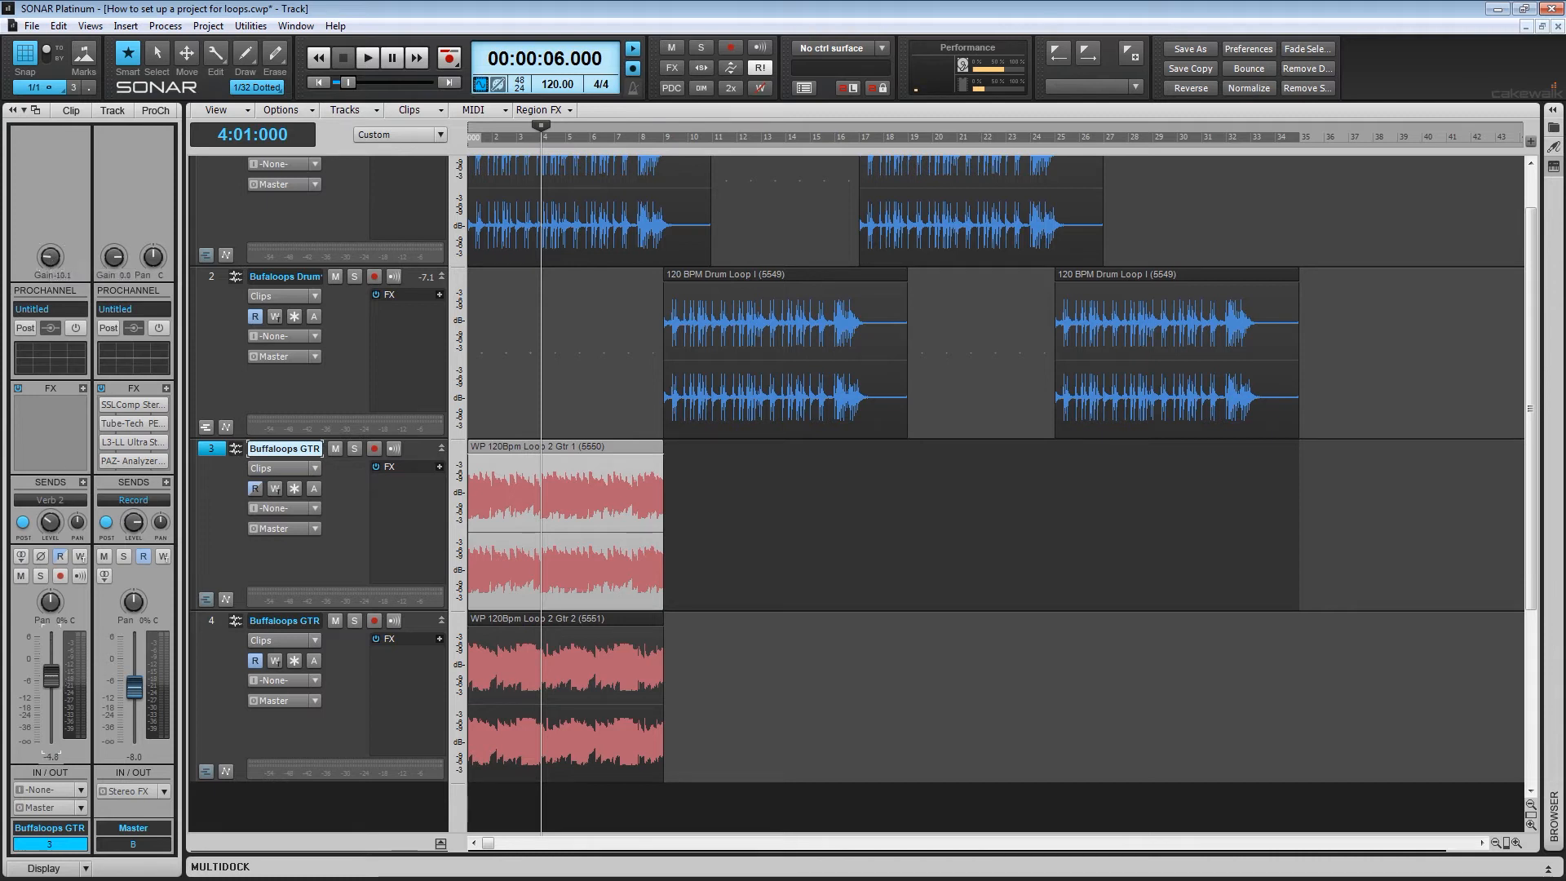
double_click(47, 655)
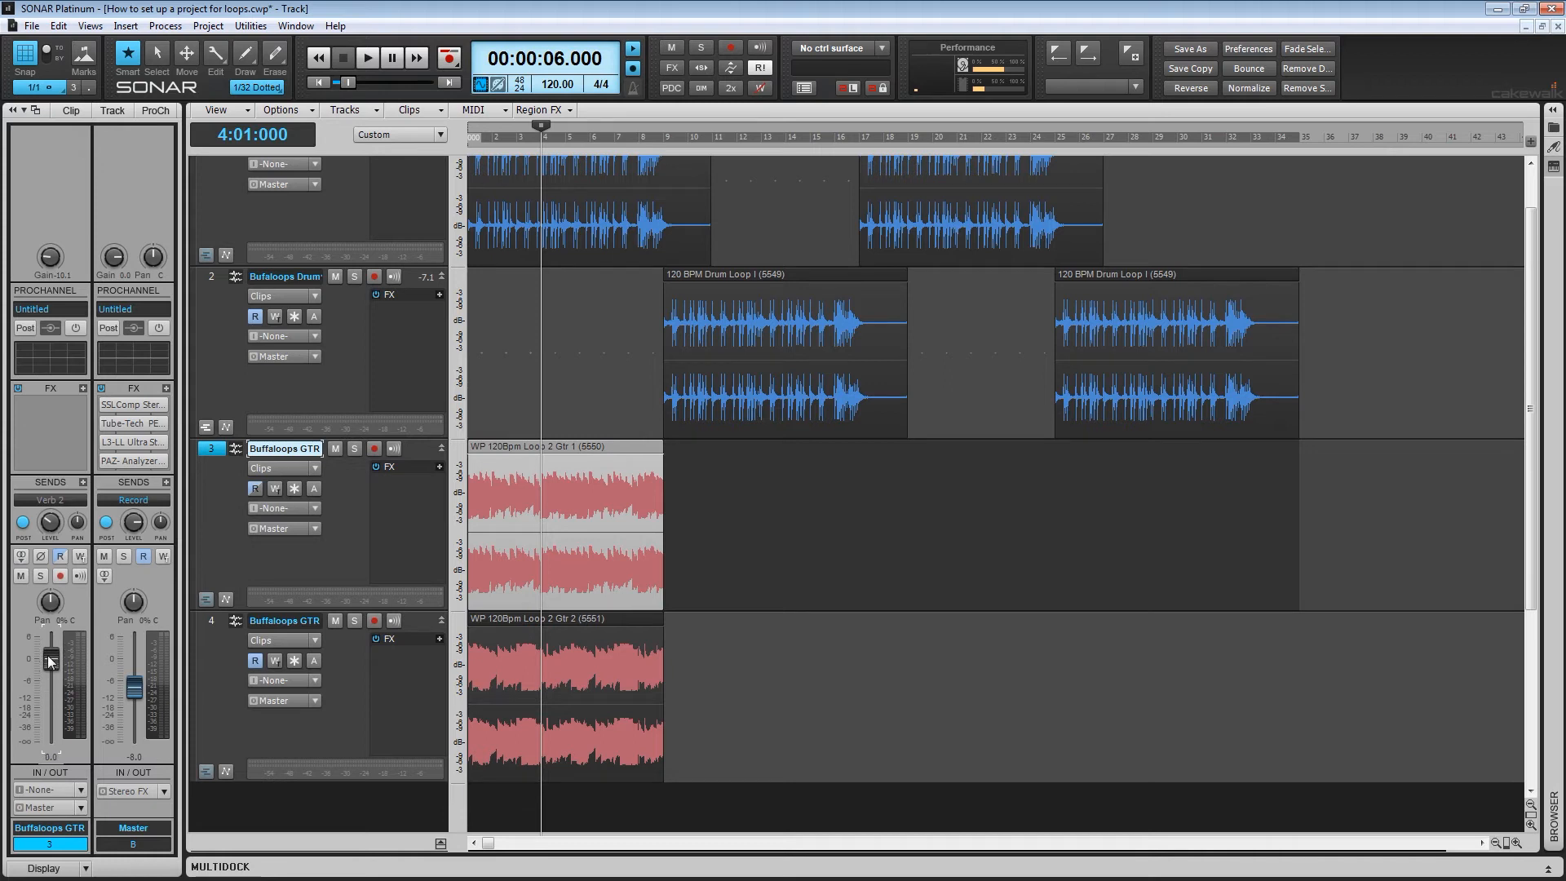
Play track 3 from the start with track 4 muted and lower track 3's volume to -6.2.
click(334, 620)
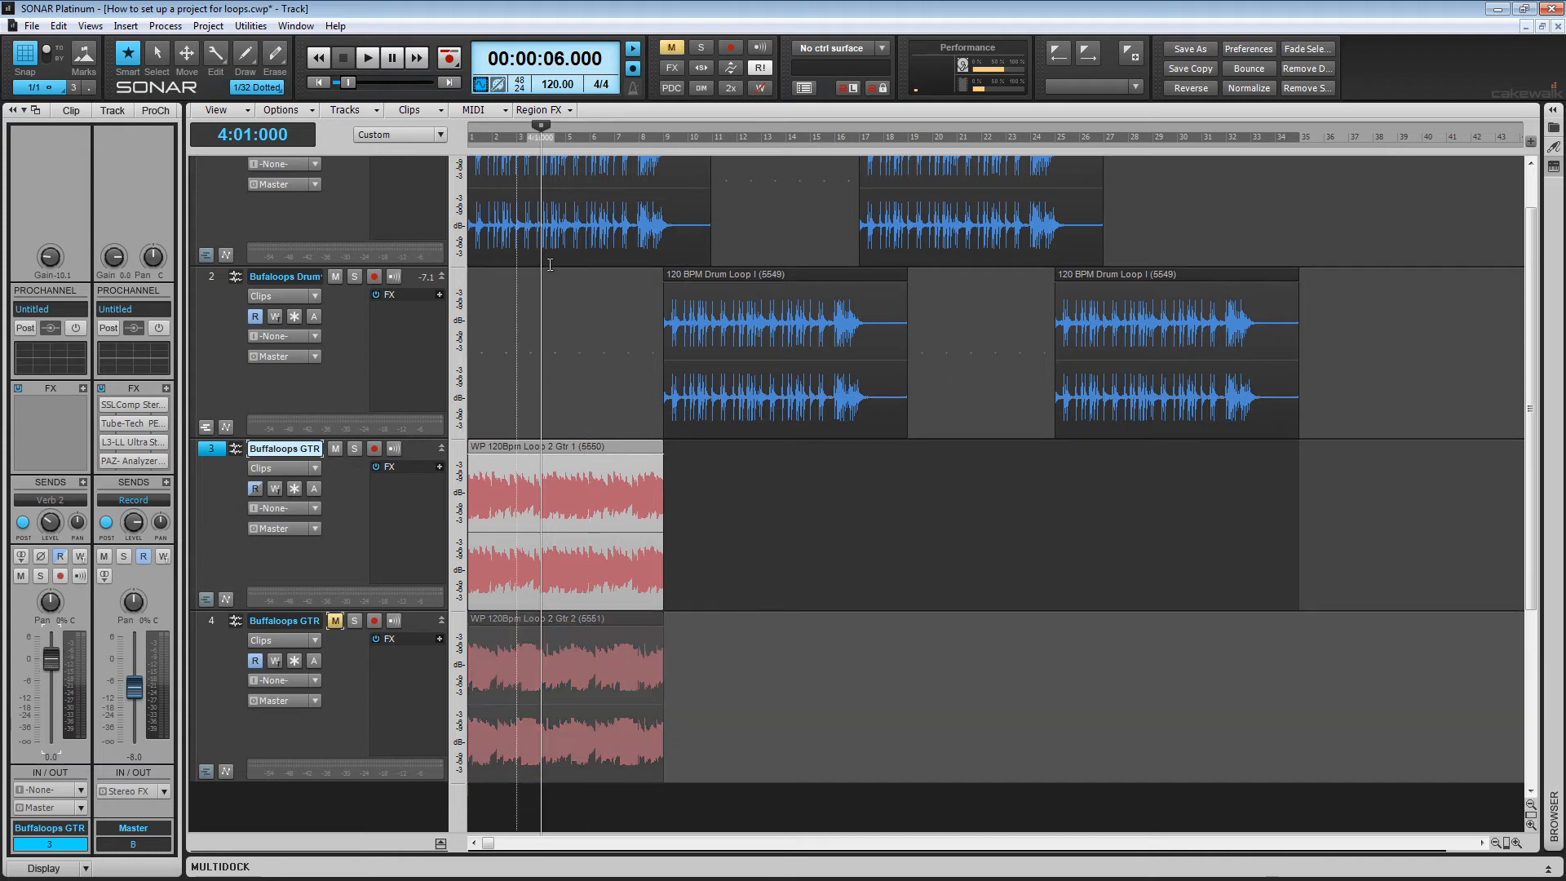
click(321, 84)
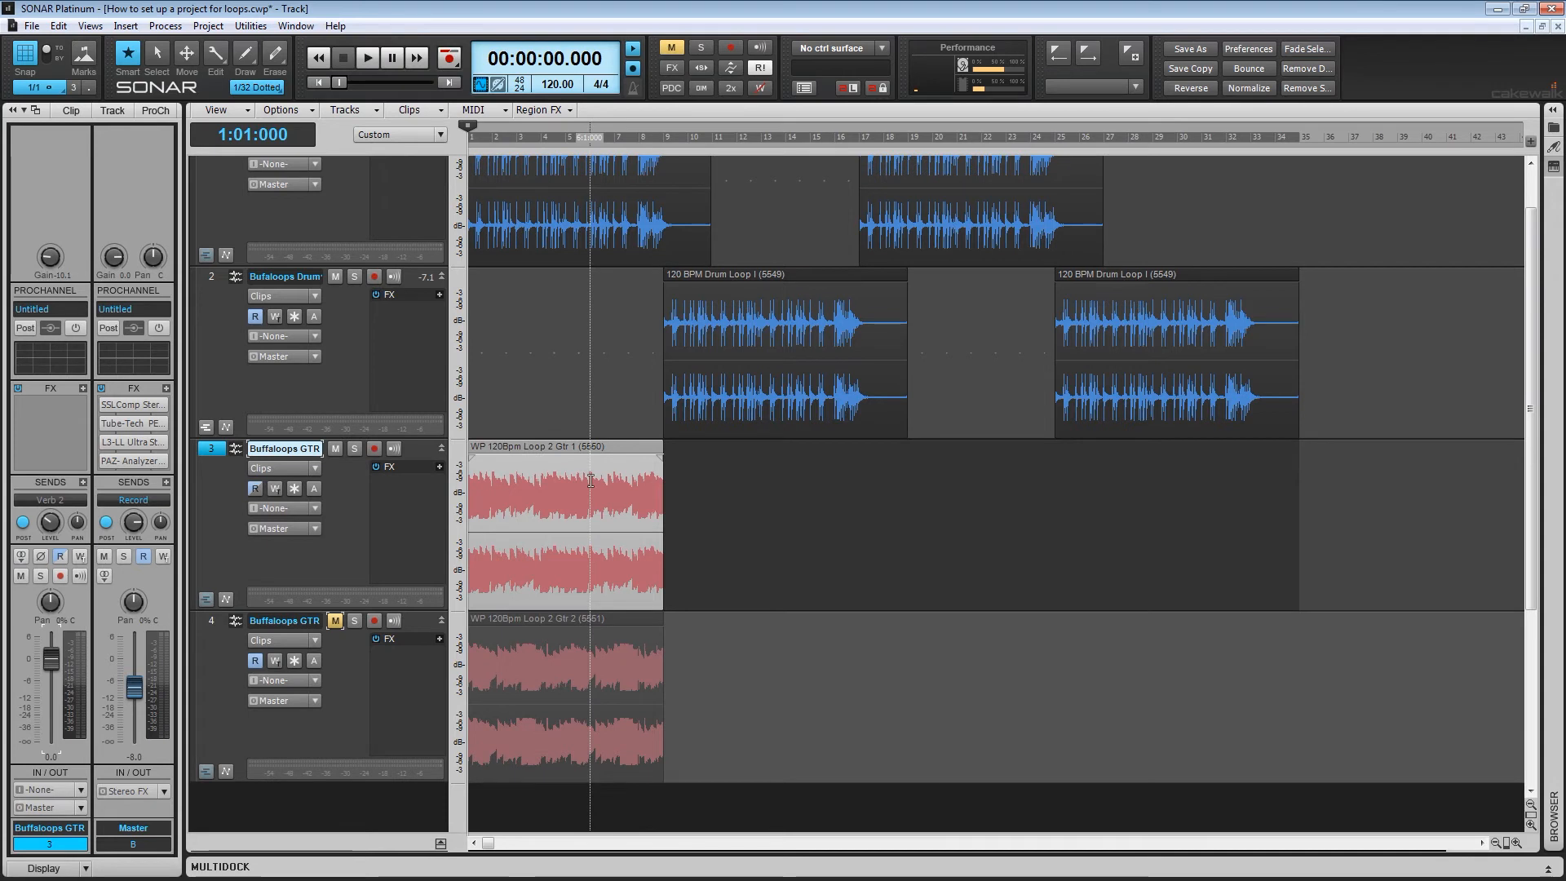
key(space)
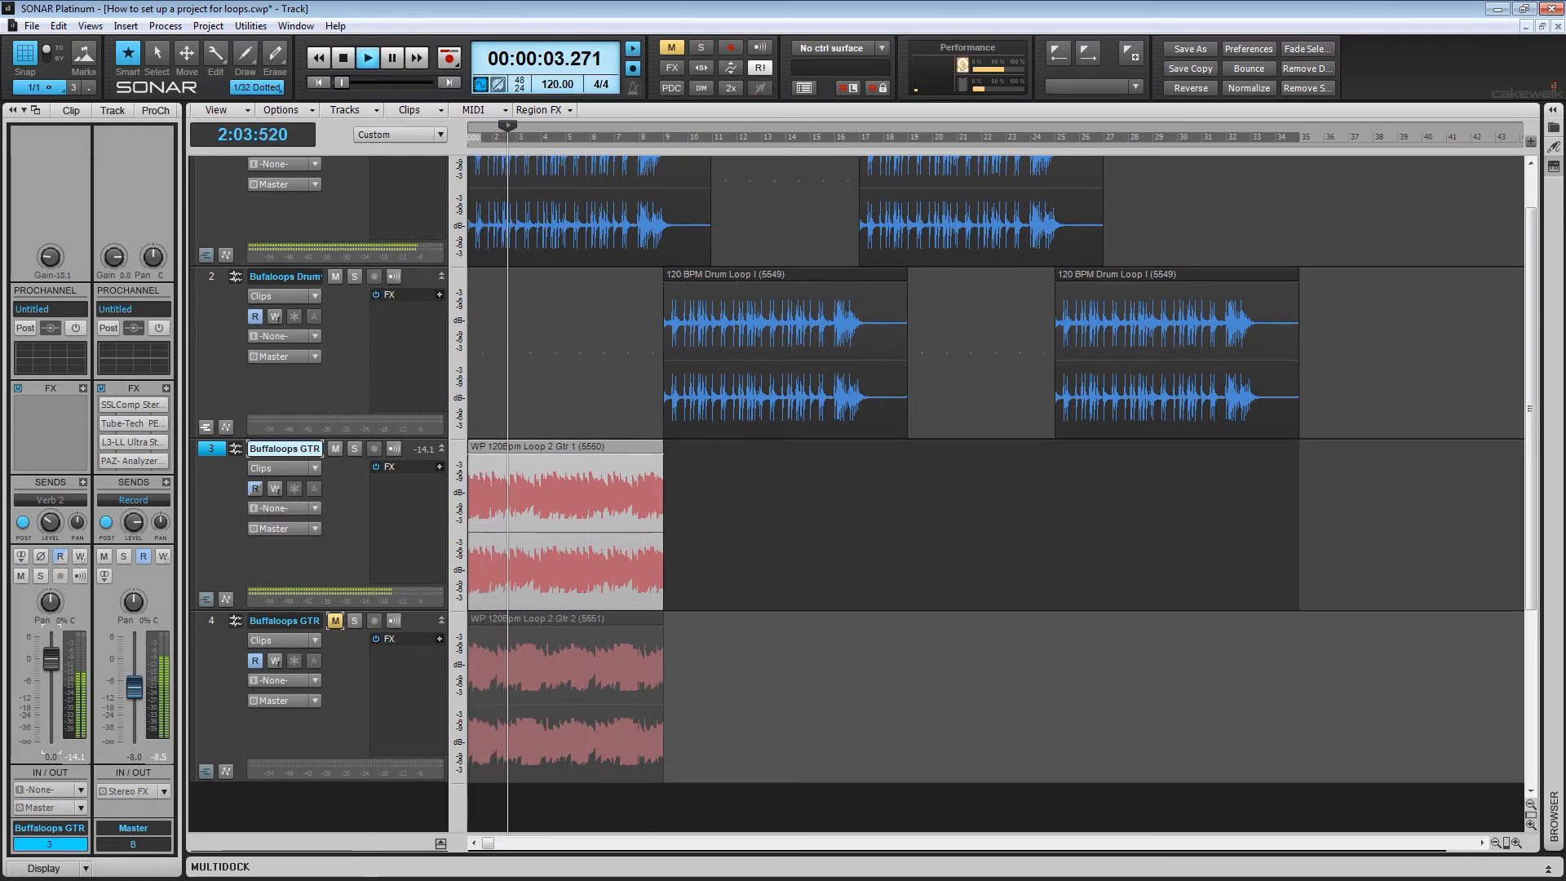
key(space)
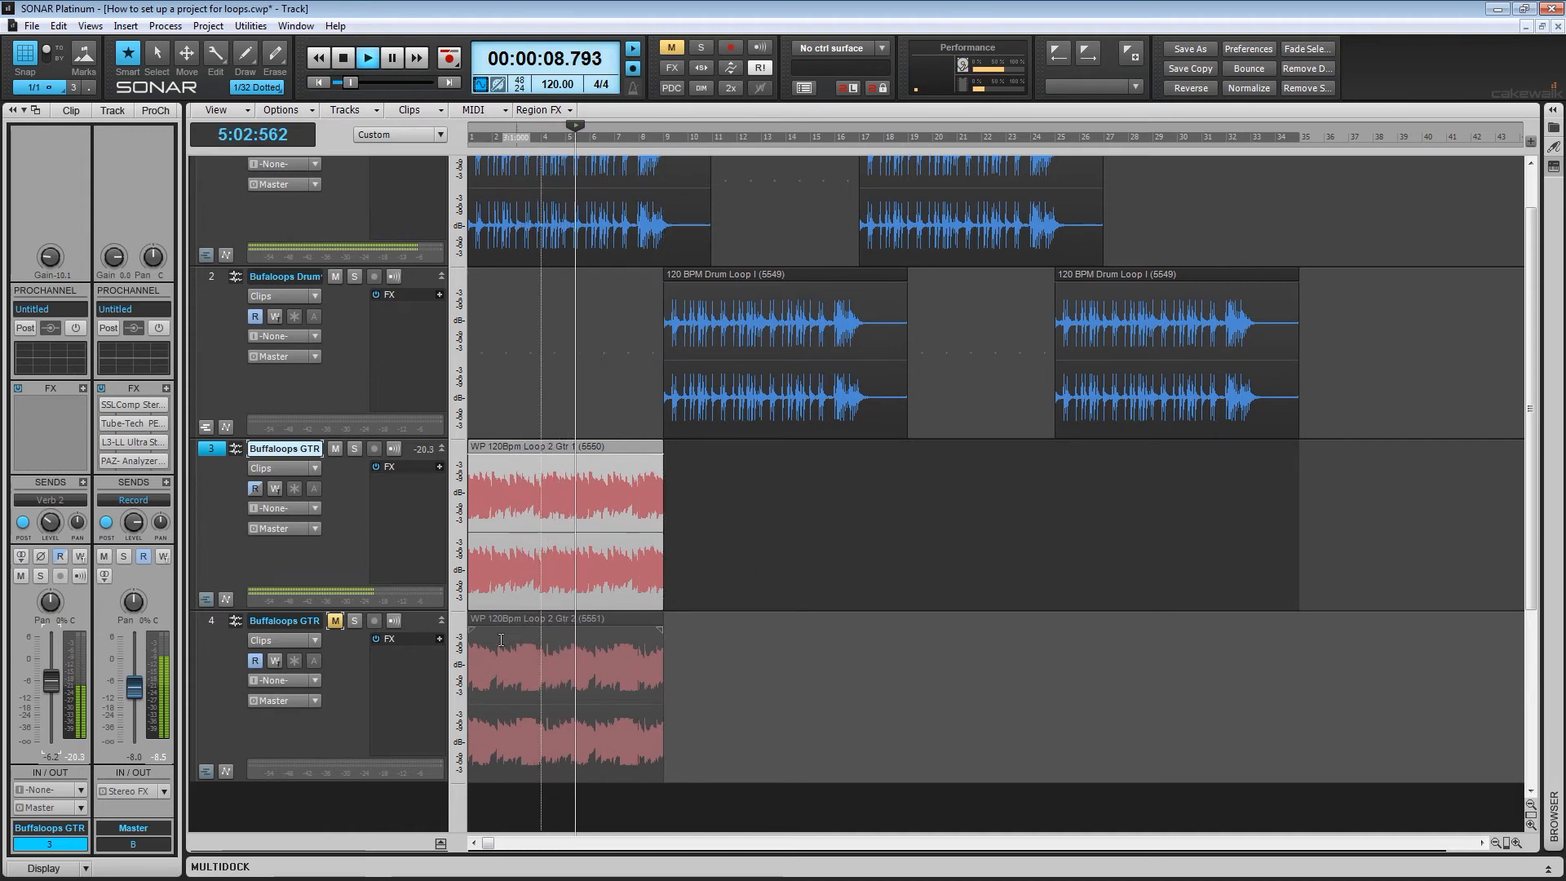
key(space)
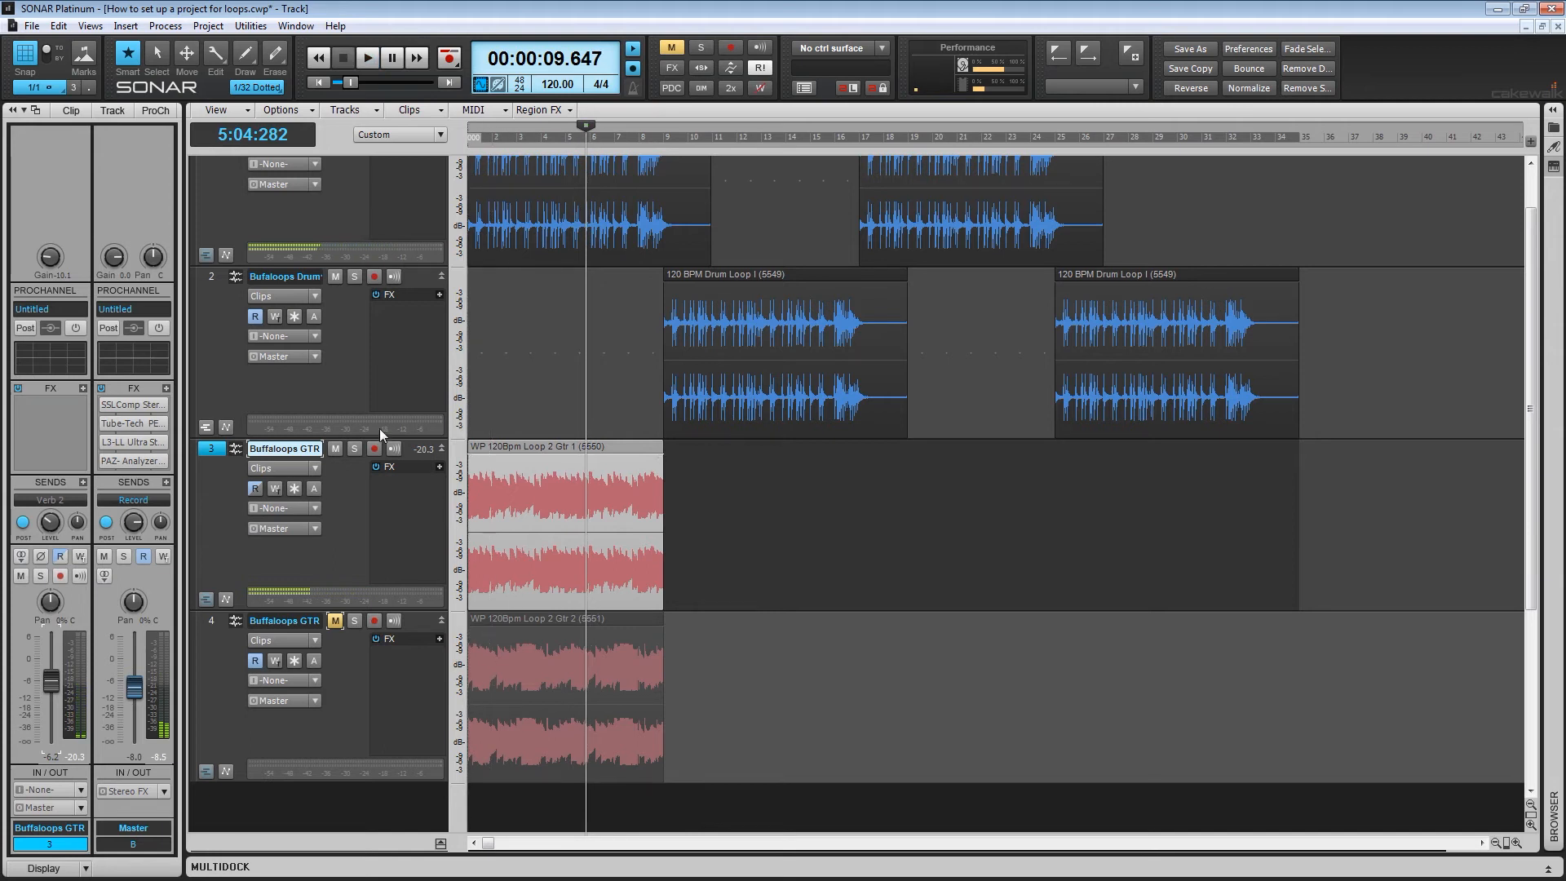
Mute track 3 instead of track 4 and play the second guitar loop with the drums from the start.
click(335, 450)
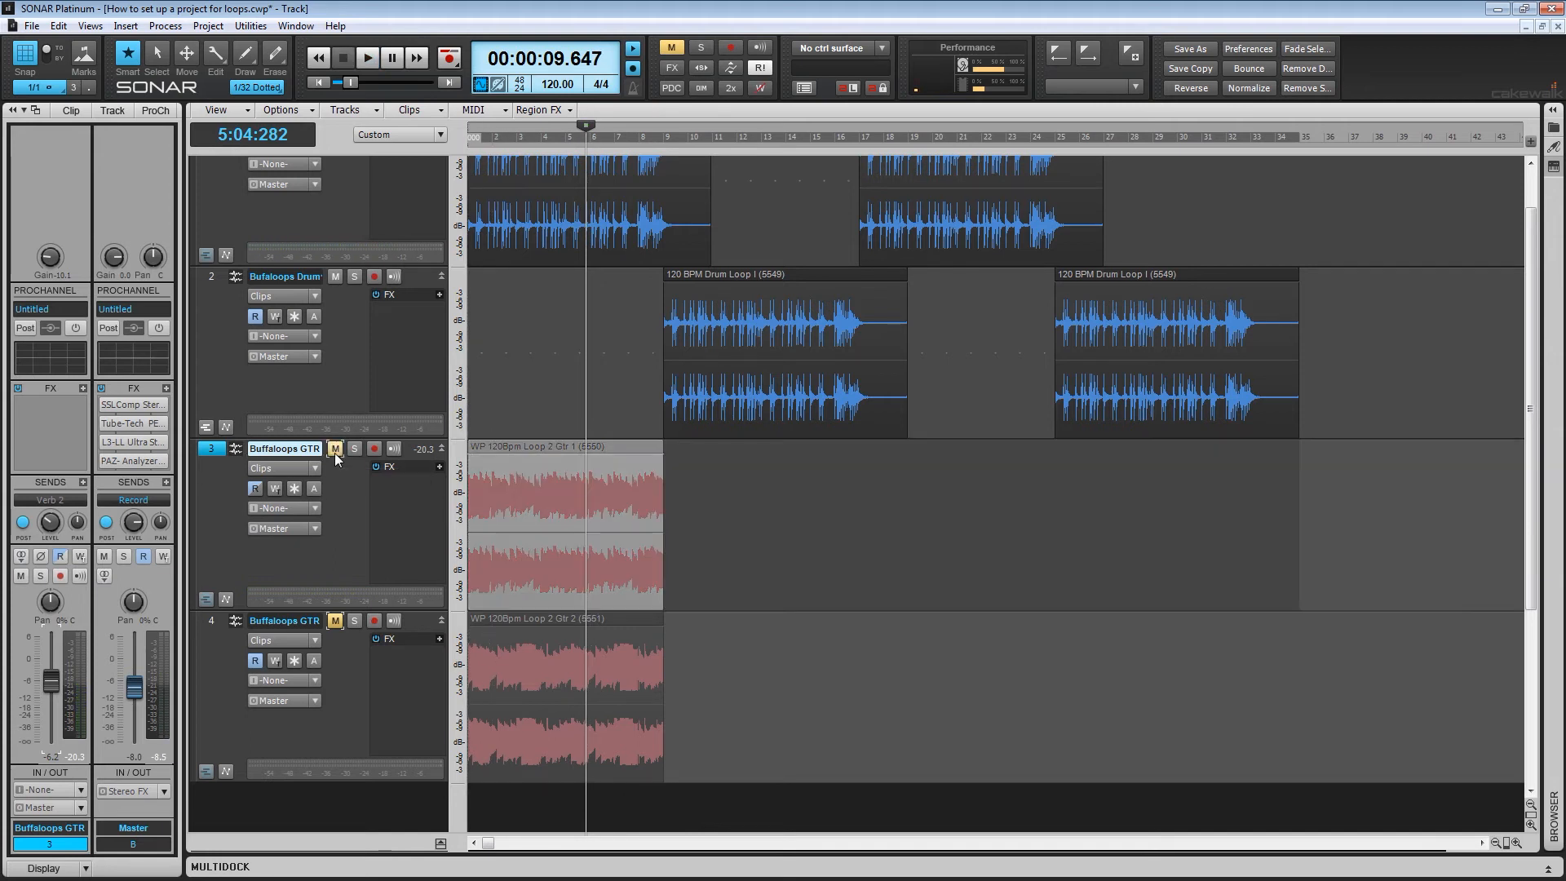
click(336, 620)
click(212, 621)
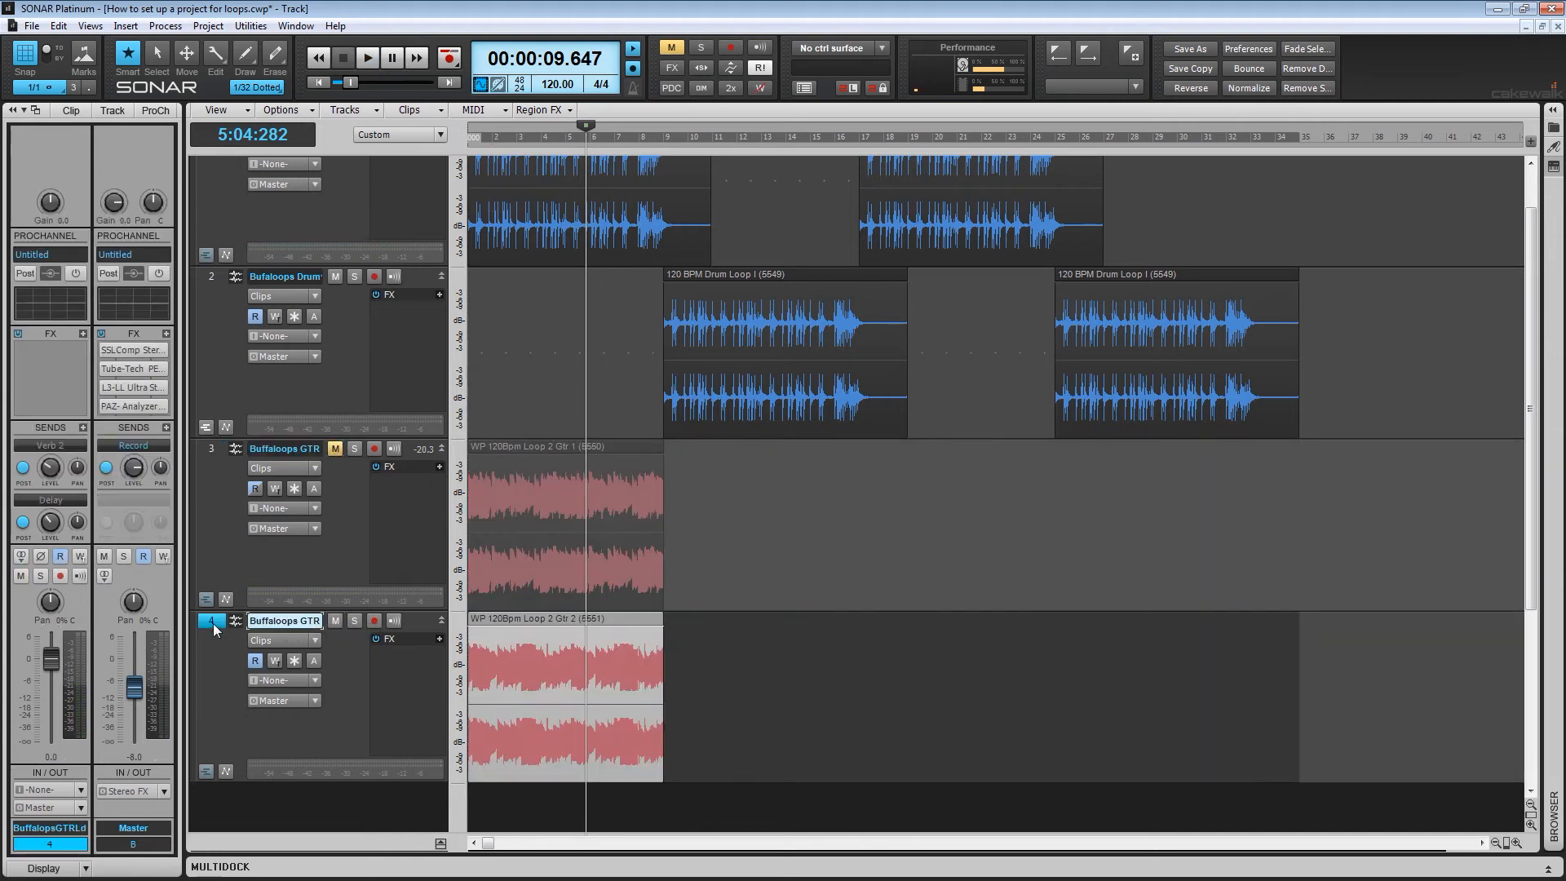
key(w)
key(space)
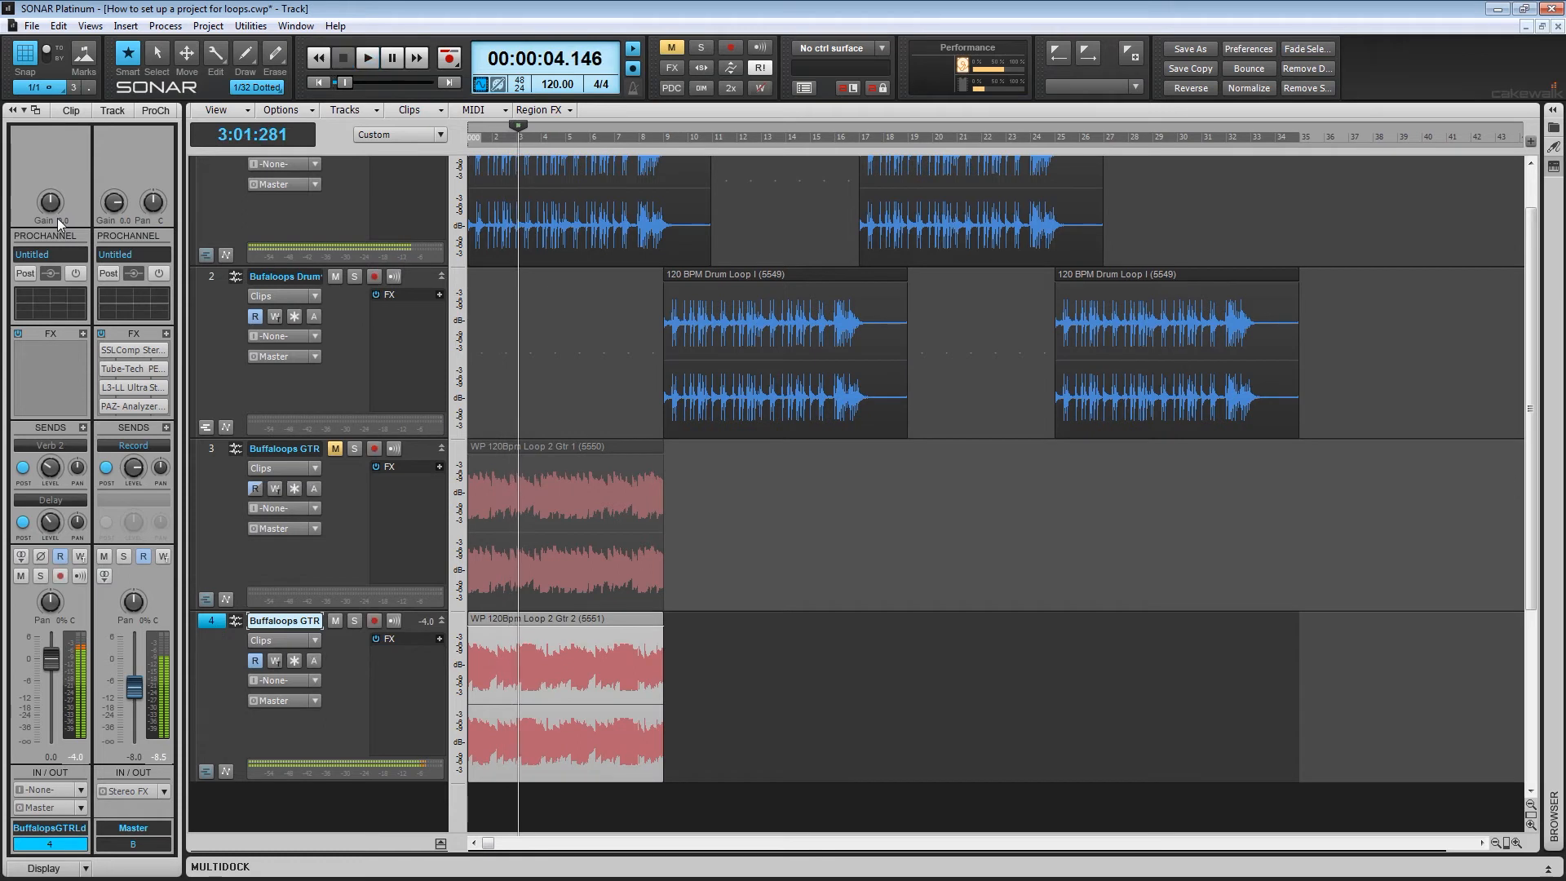
Lower the input gain of guitar track 4 to -10.1 and replay it with the drums from the start.
click(713, 135)
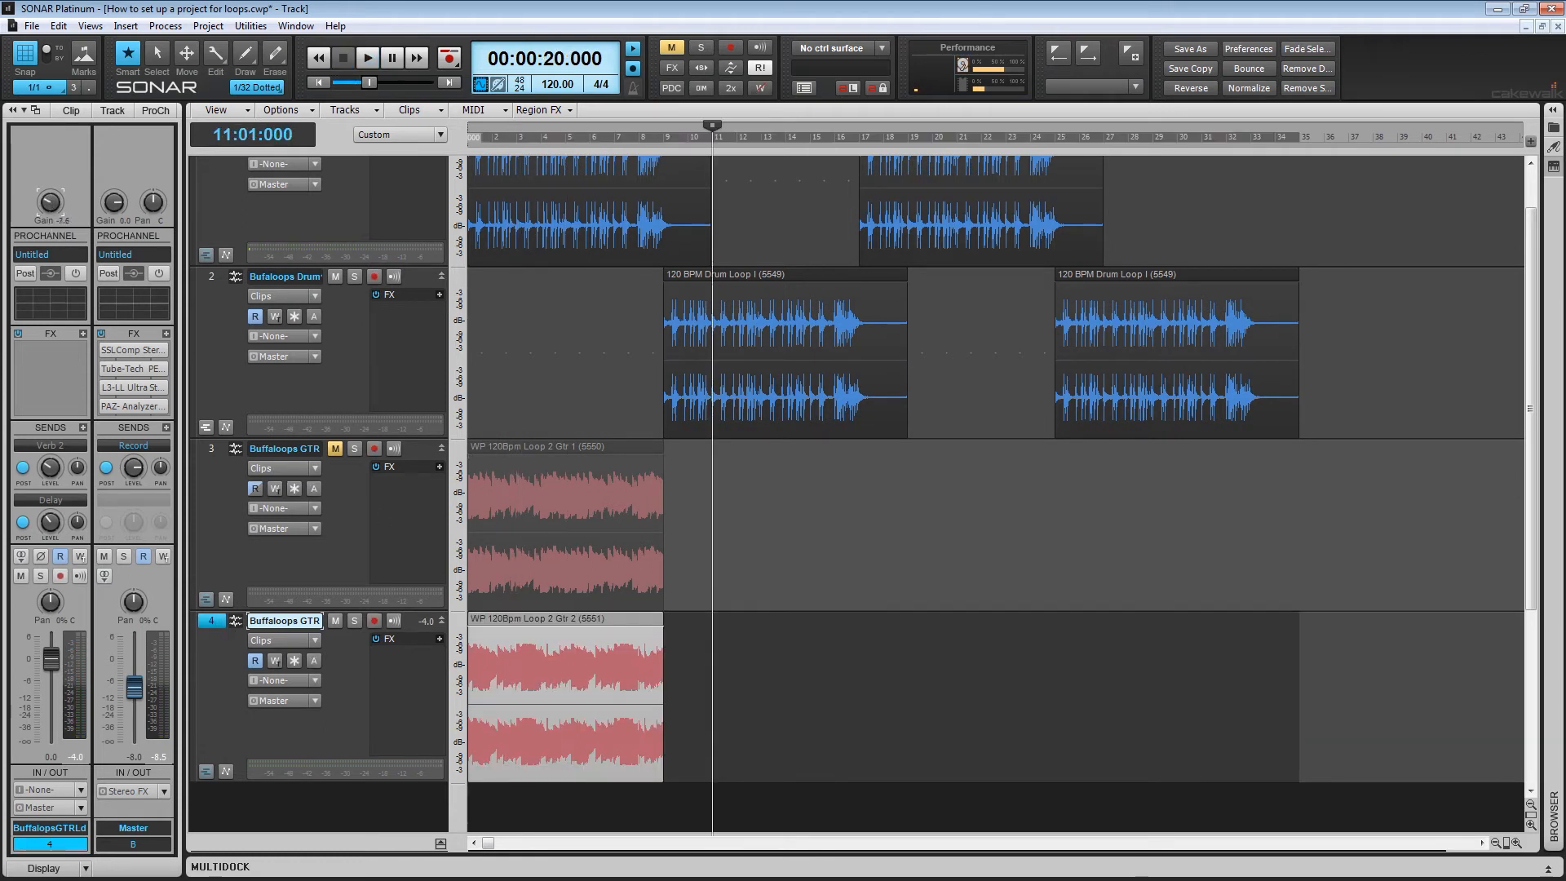
click(317, 81)
key(space)
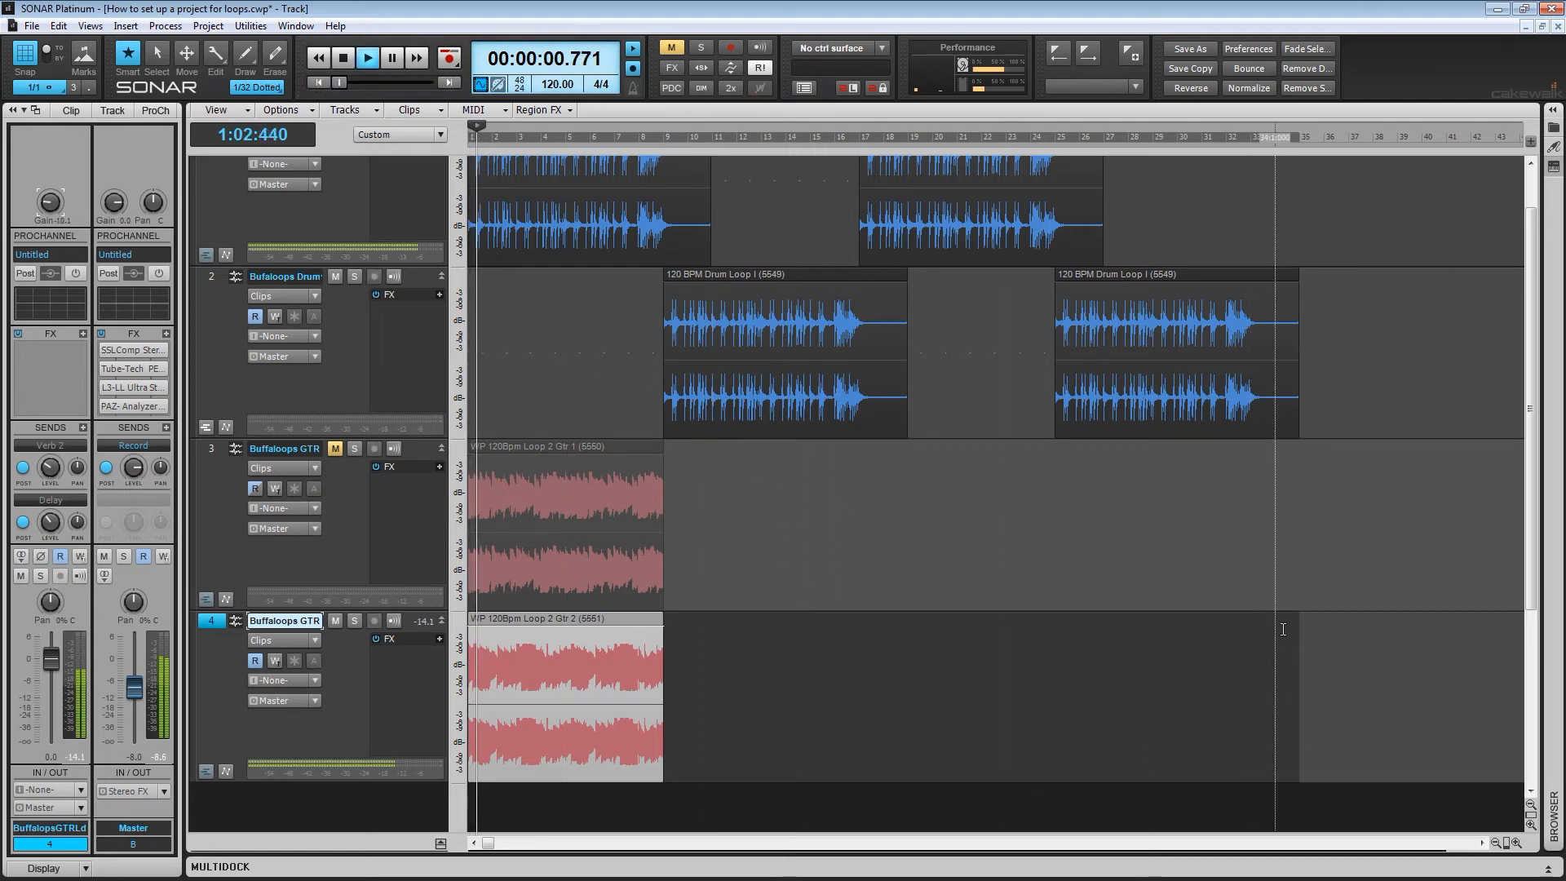
scroll(1118, 582, down, 2)
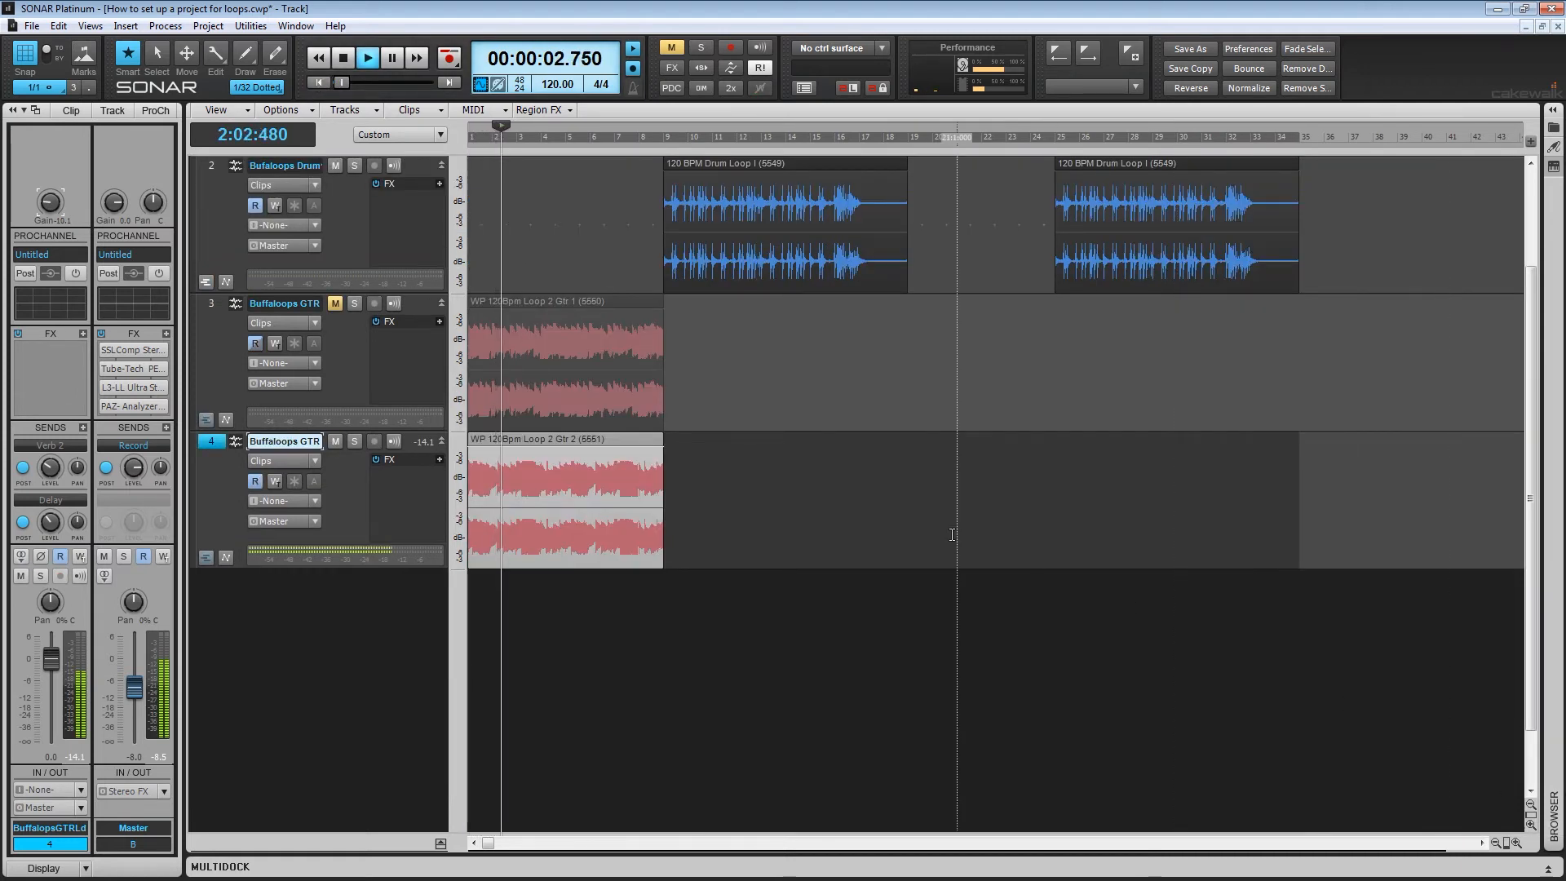
scroll(952, 534, up, 2)
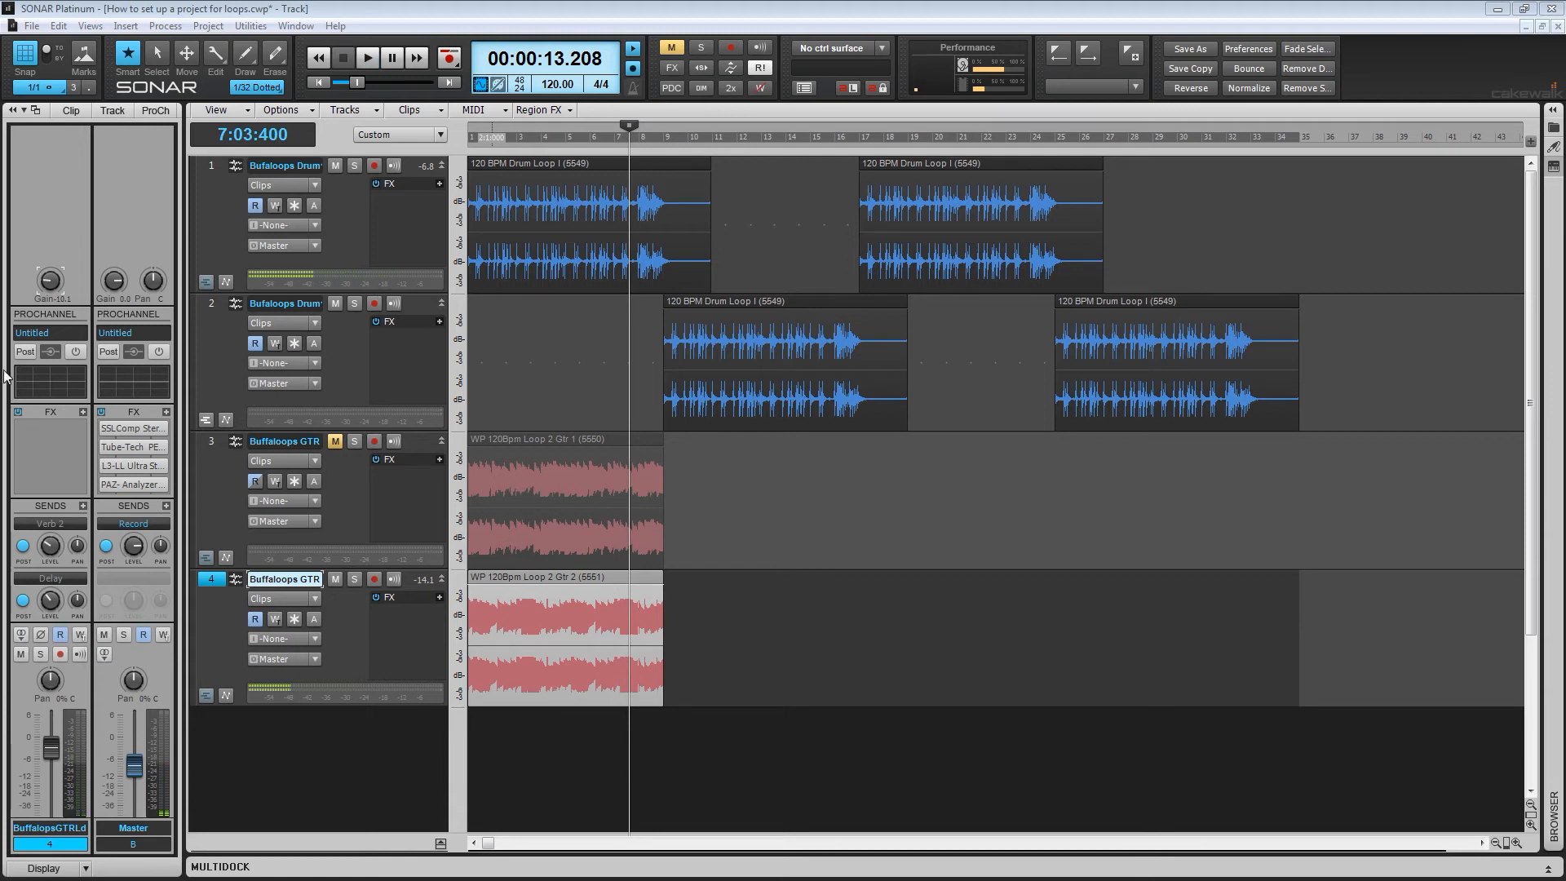
Unmute track 3 and play both guitar loops with the drums from the start.
click(335, 441)
click(322, 75)
key(space)
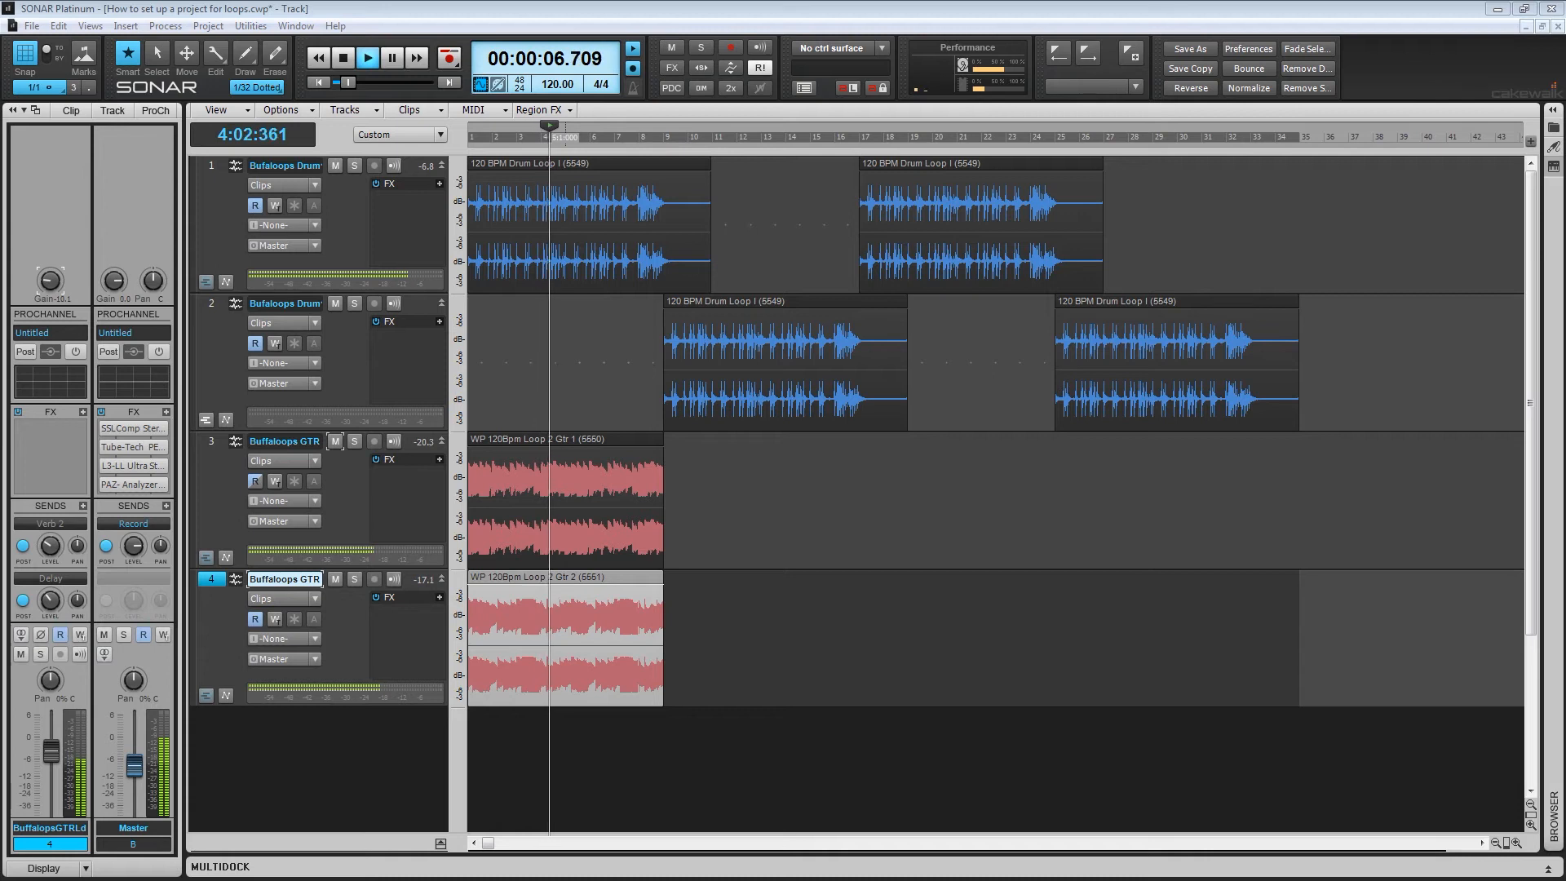
key(space)
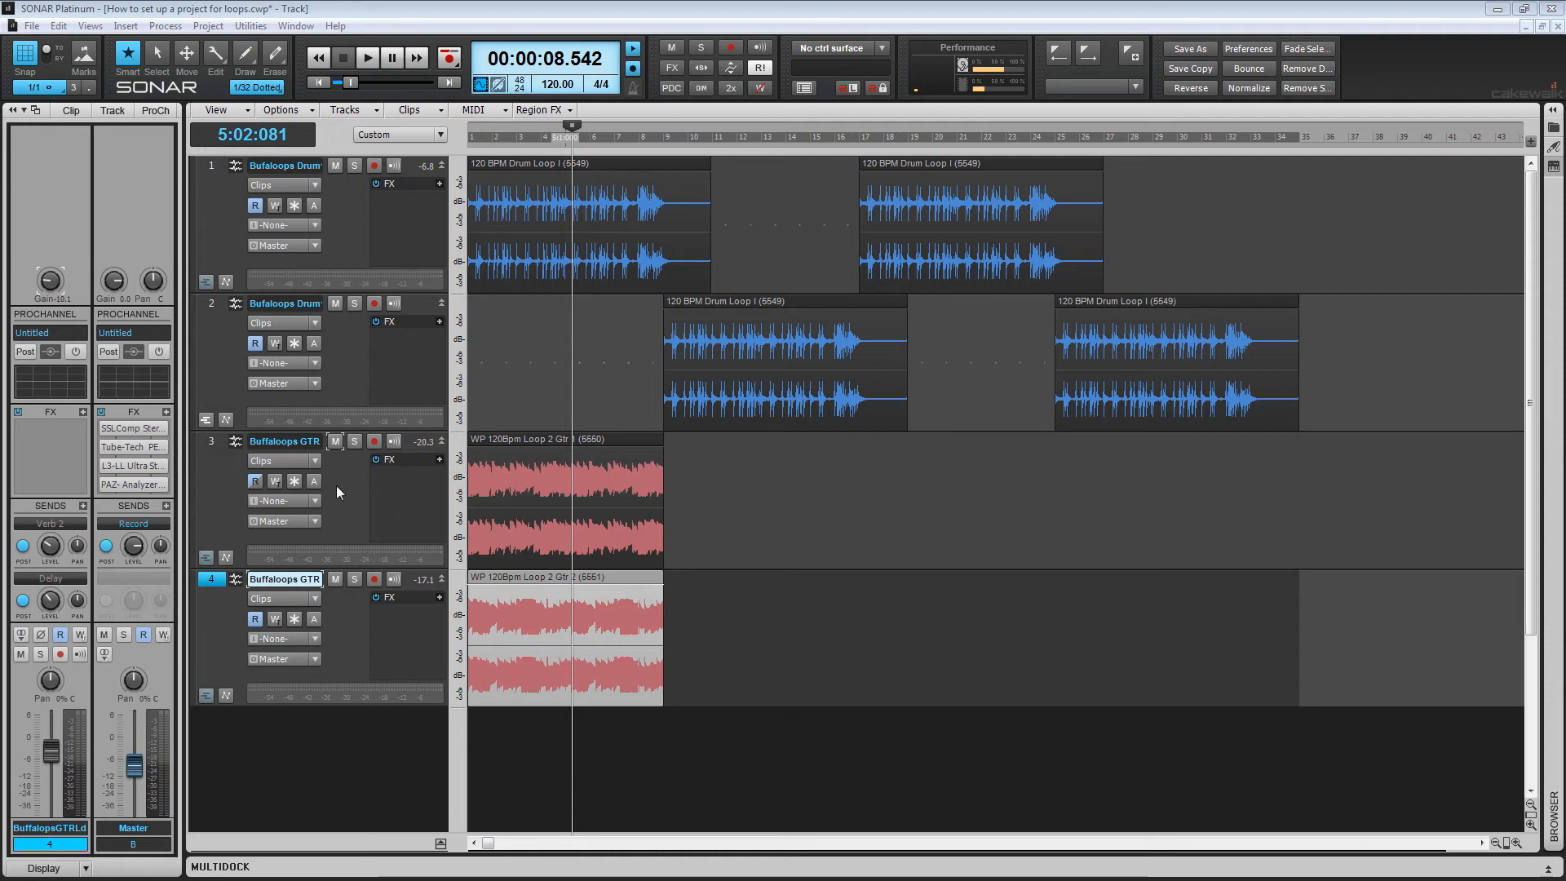
Enable the Verb 2 send on track 3 and raise its send level while playing the track soloed from the start.
click(210, 444)
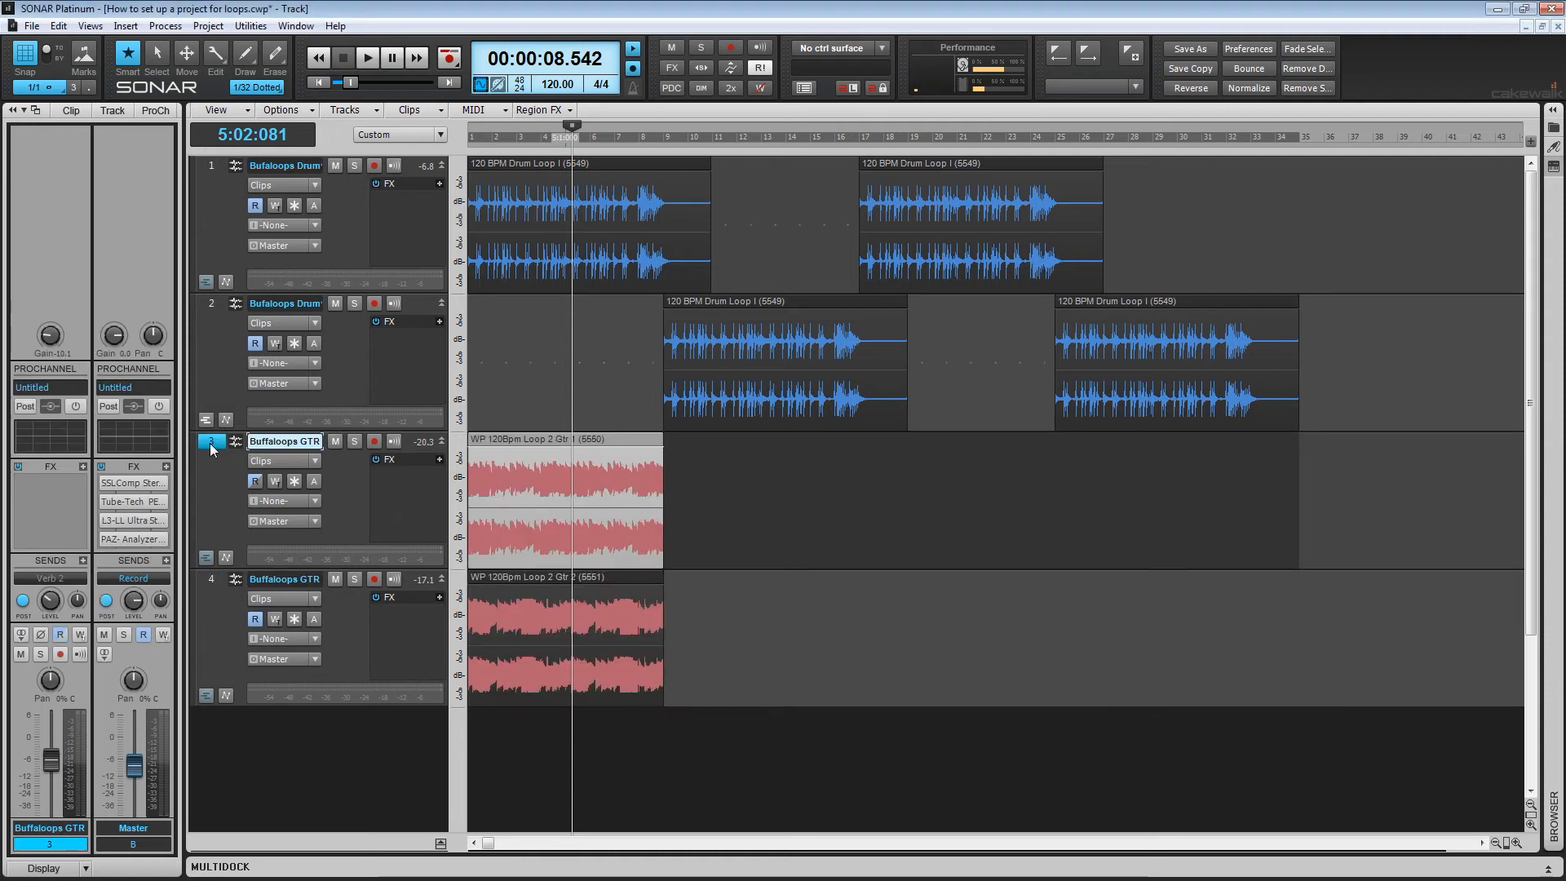
click(20, 579)
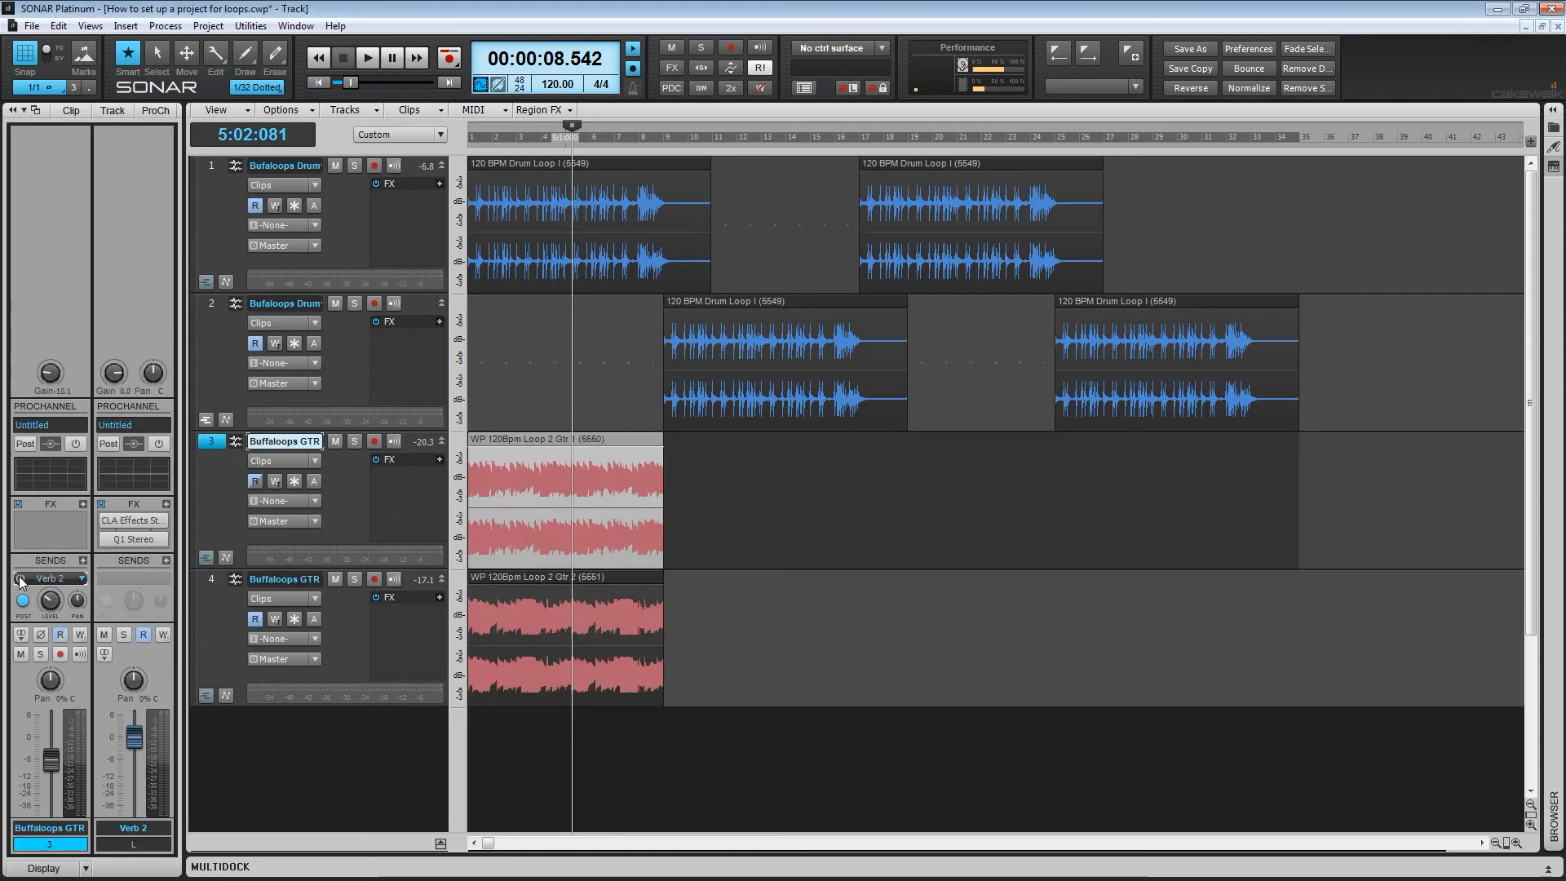
click(353, 441)
click(319, 82)
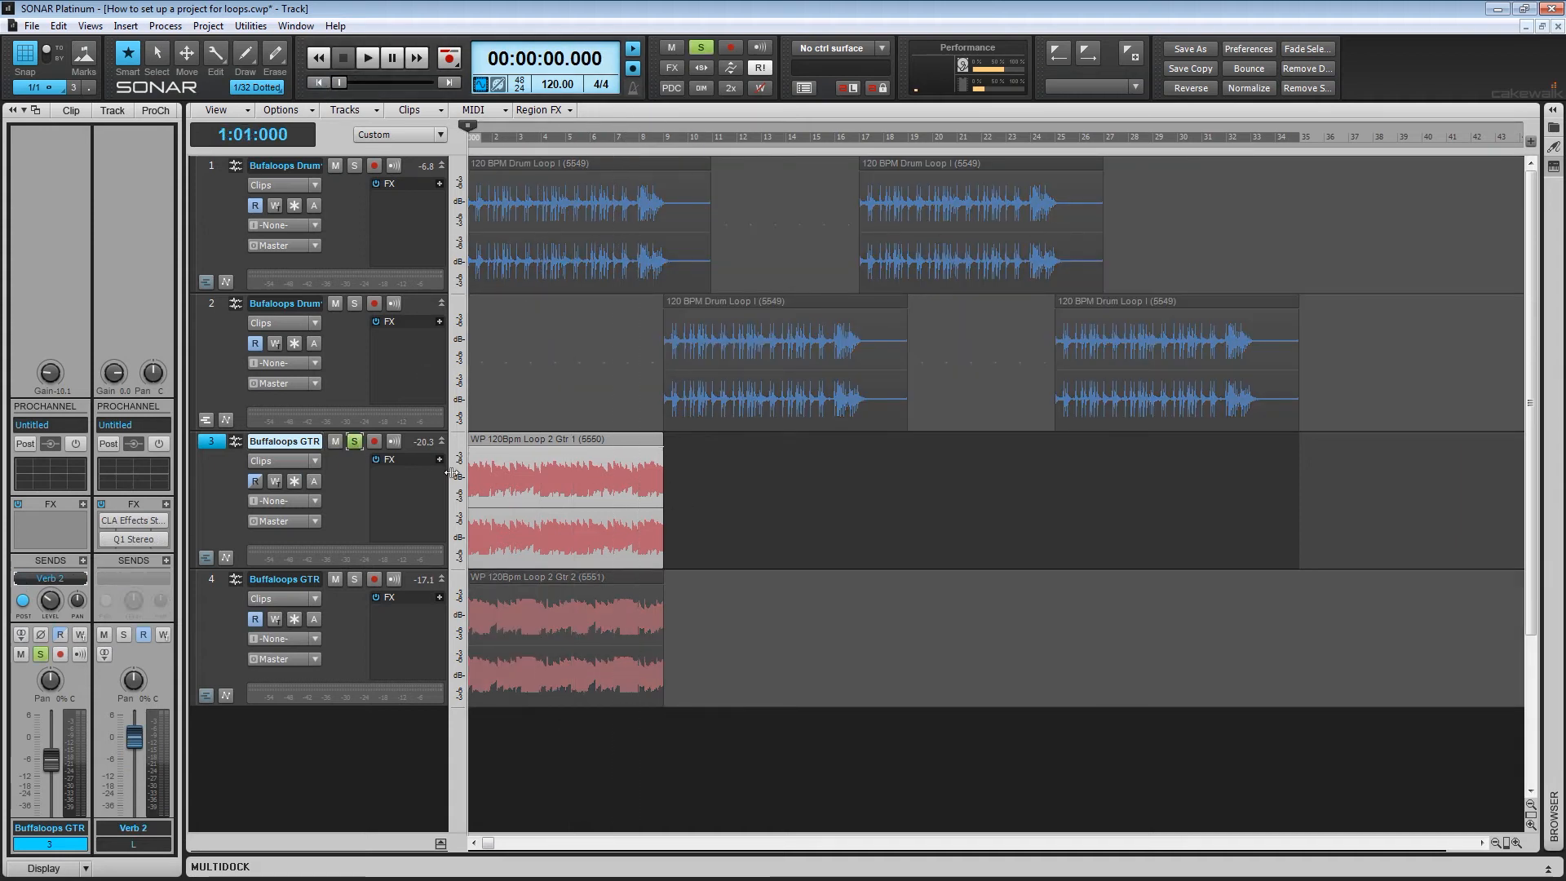
drag(50, 601, 50, 575)
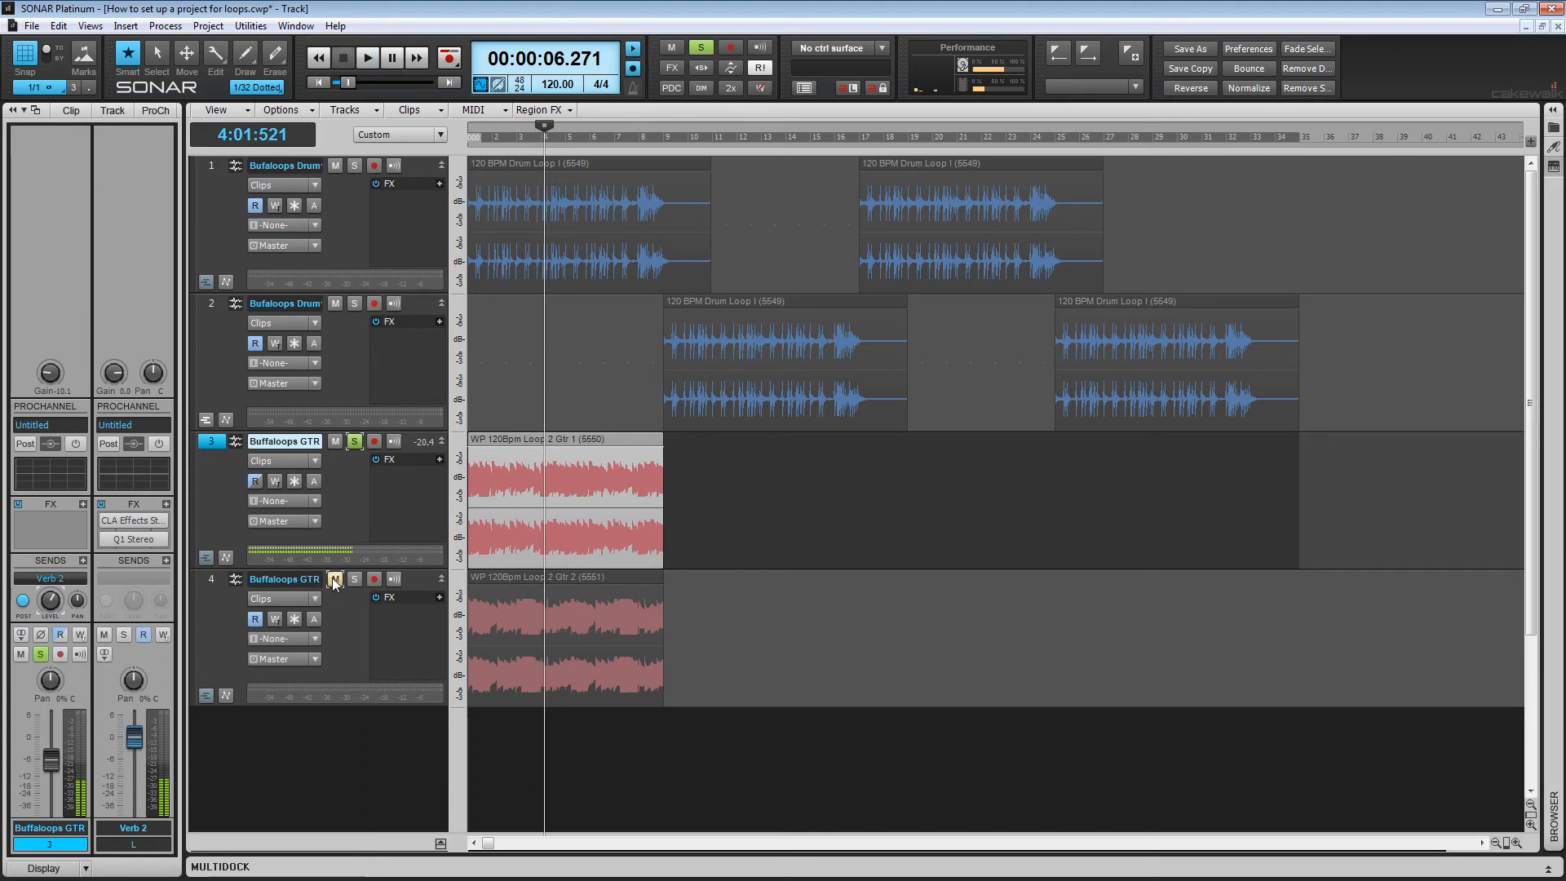
Turn off solo on track 3 and play the first guitar loop with the drums from the start.
click(353, 444)
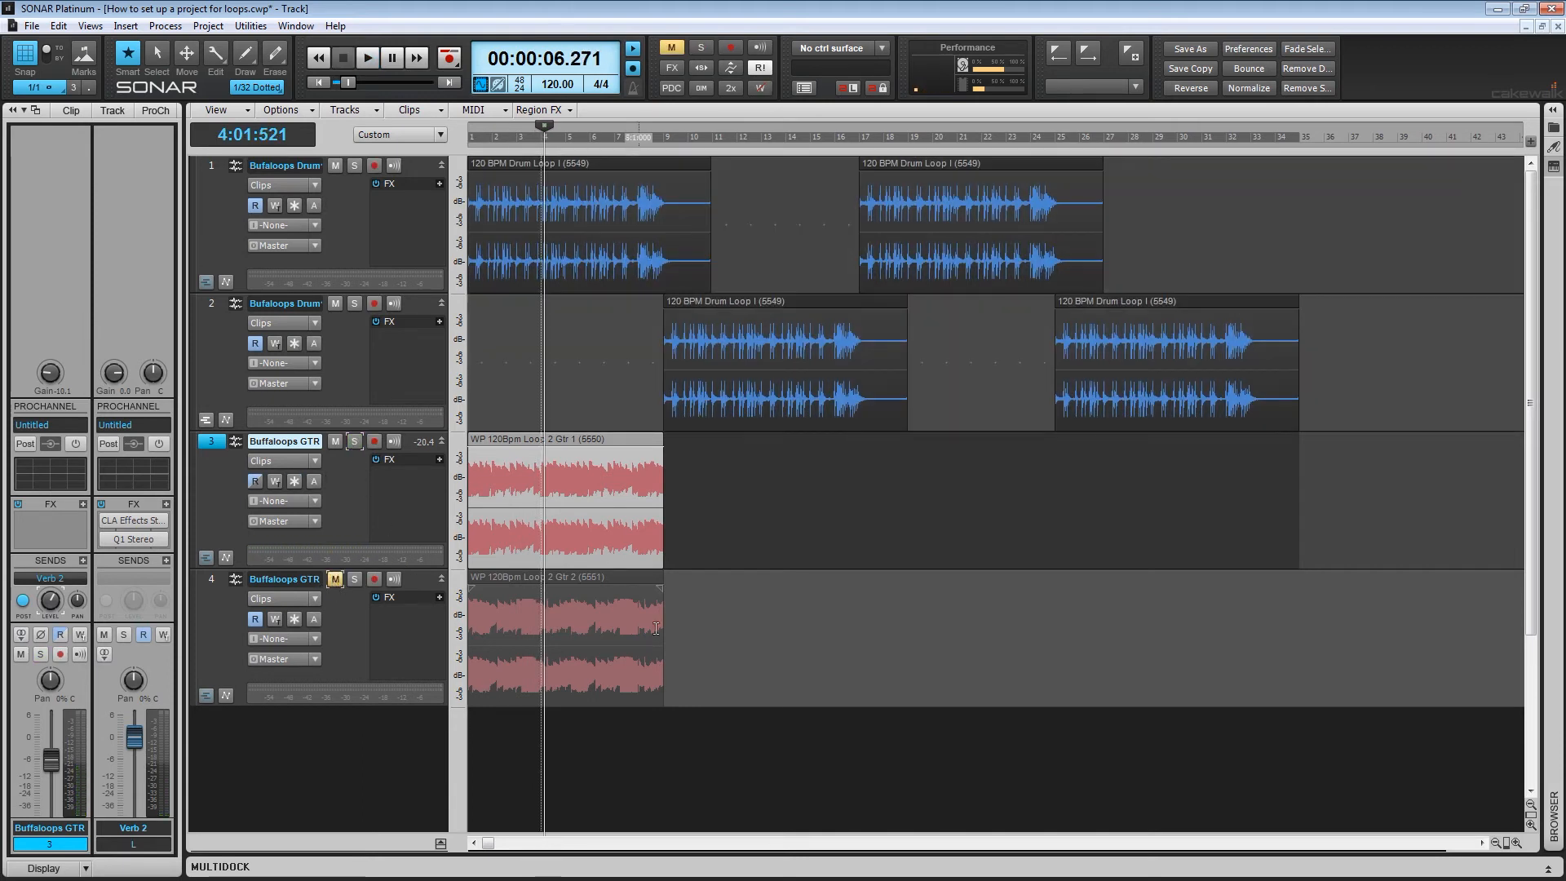
click(584, 645)
key(w)
key(space)
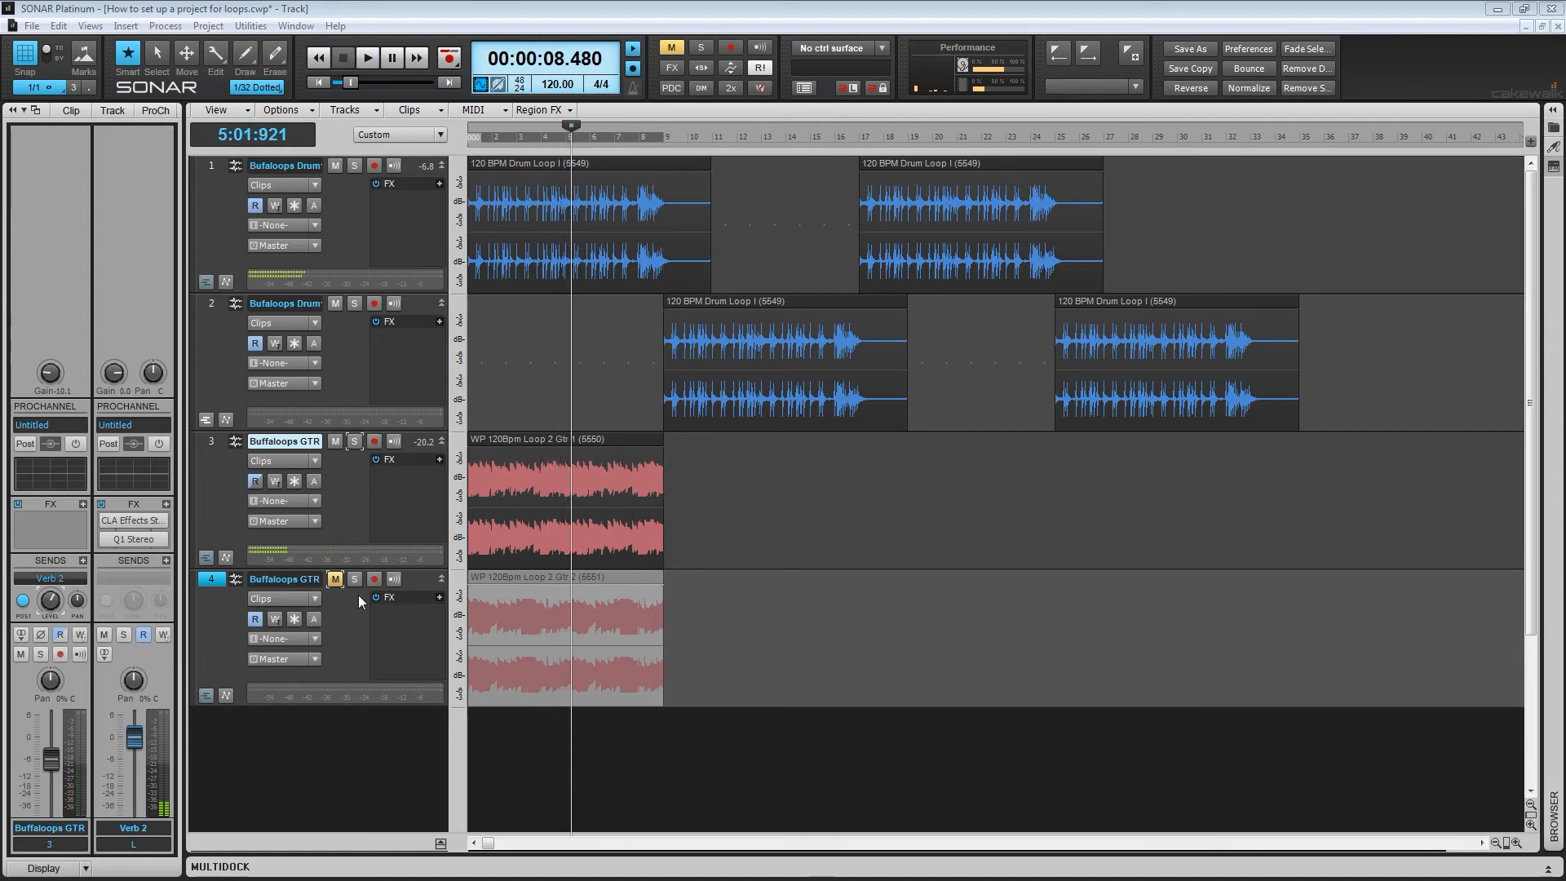
Unmute track 4, play all tracks from the start and select track 4 to show its channel strip.
click(335, 580)
click(321, 83)
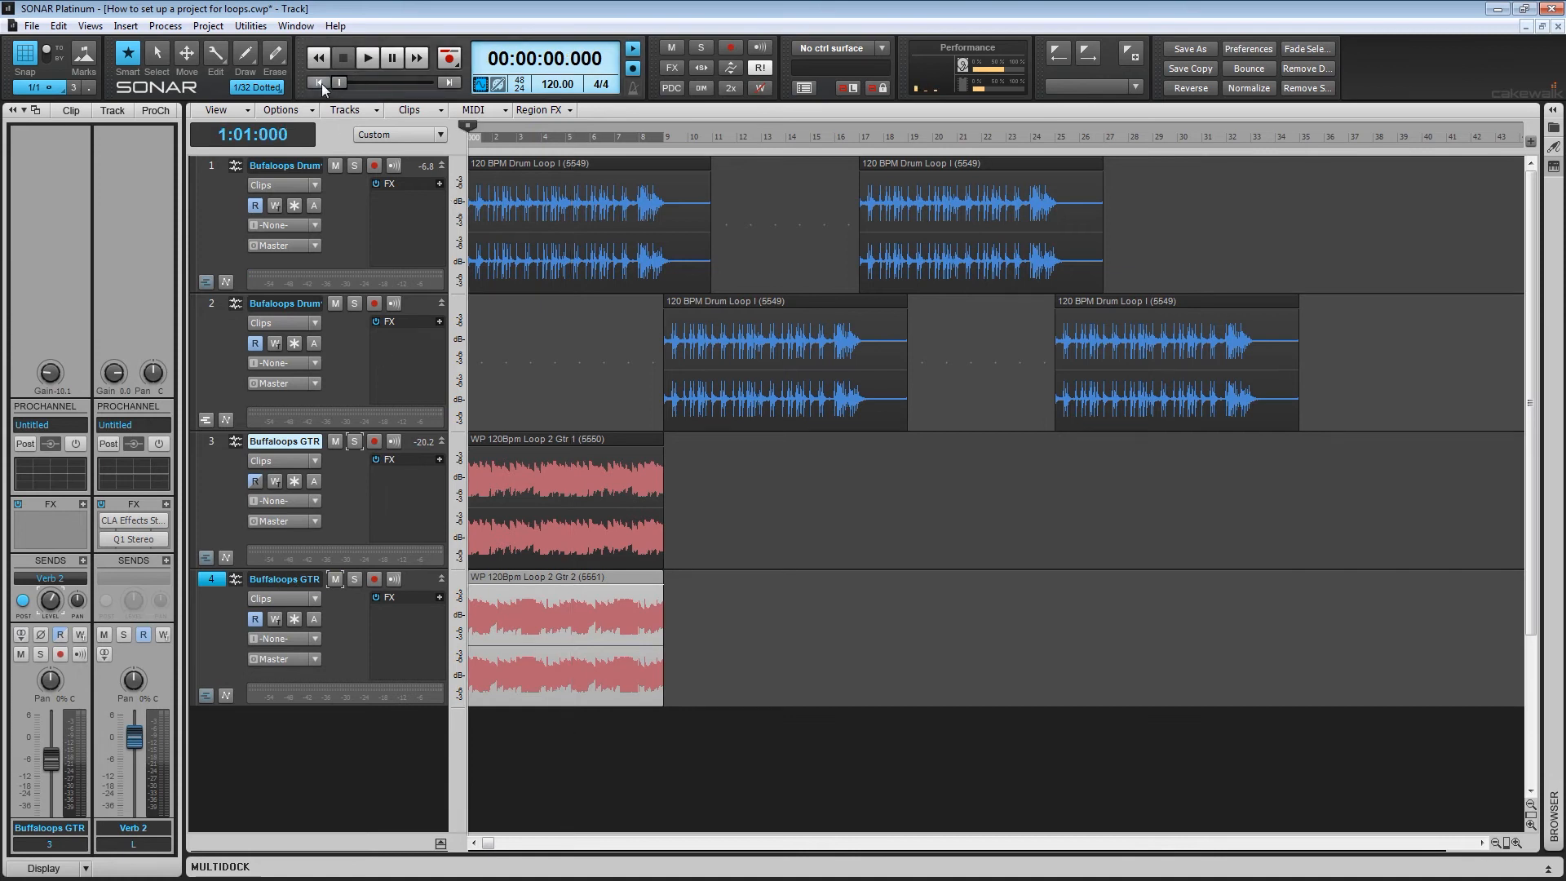
key(space)
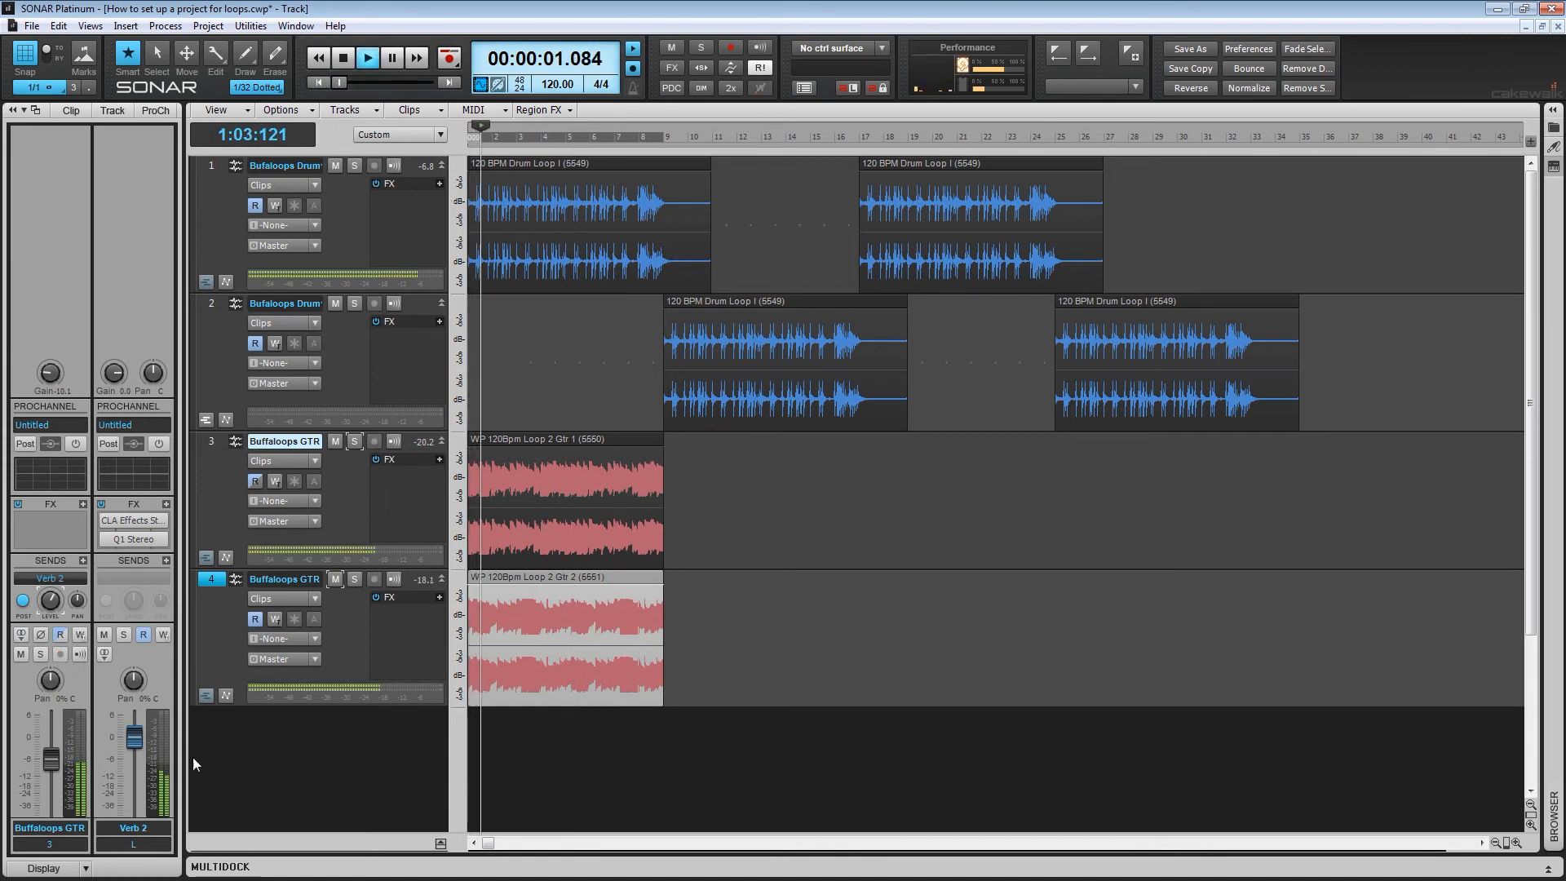
click(211, 585)
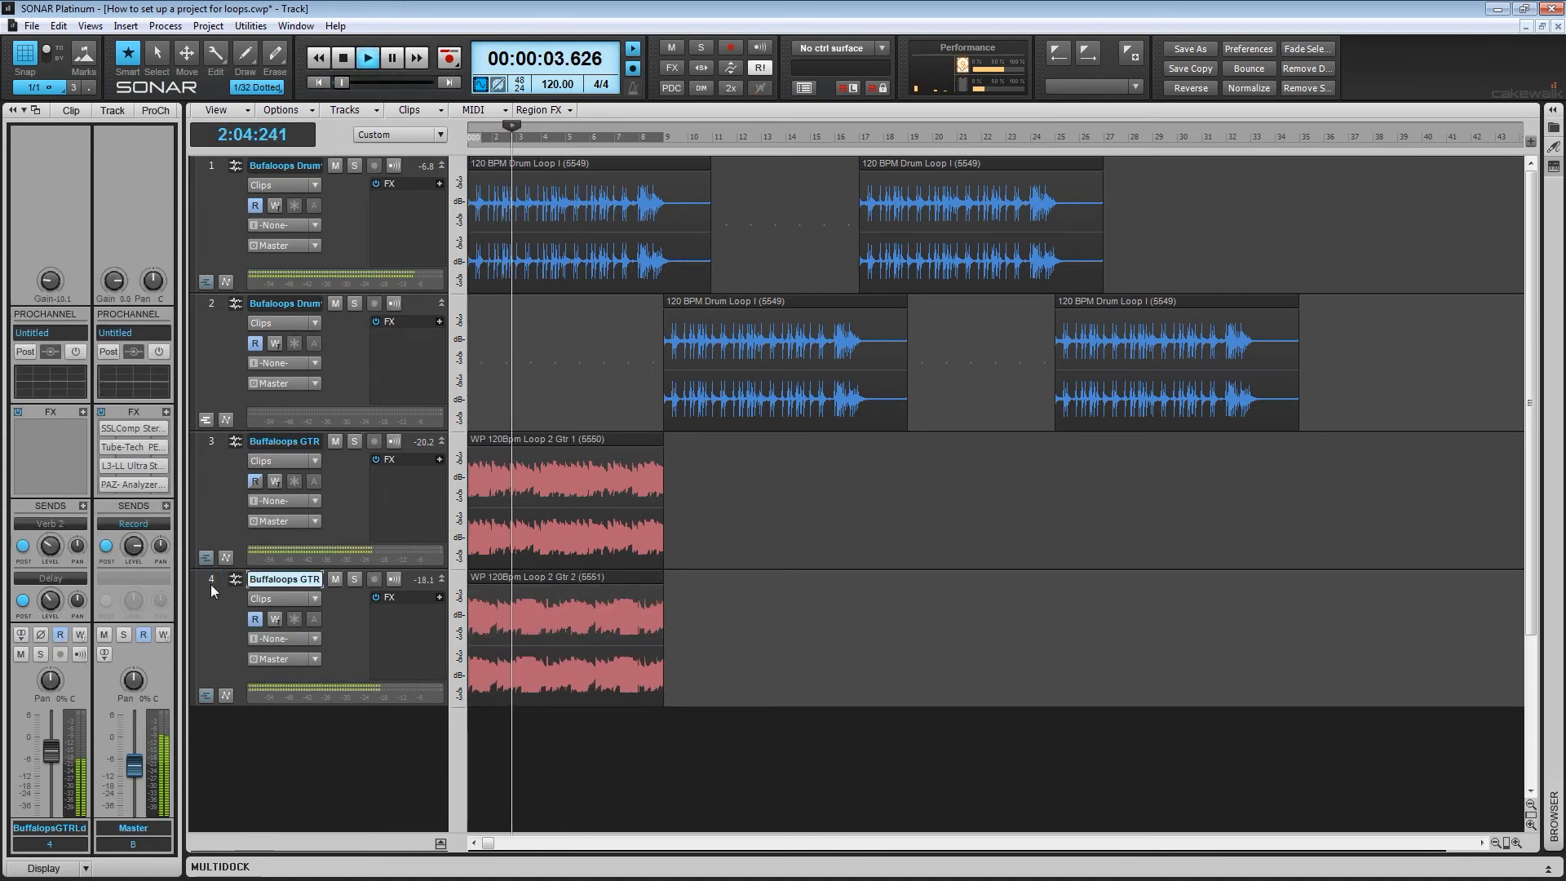
click(211, 584)
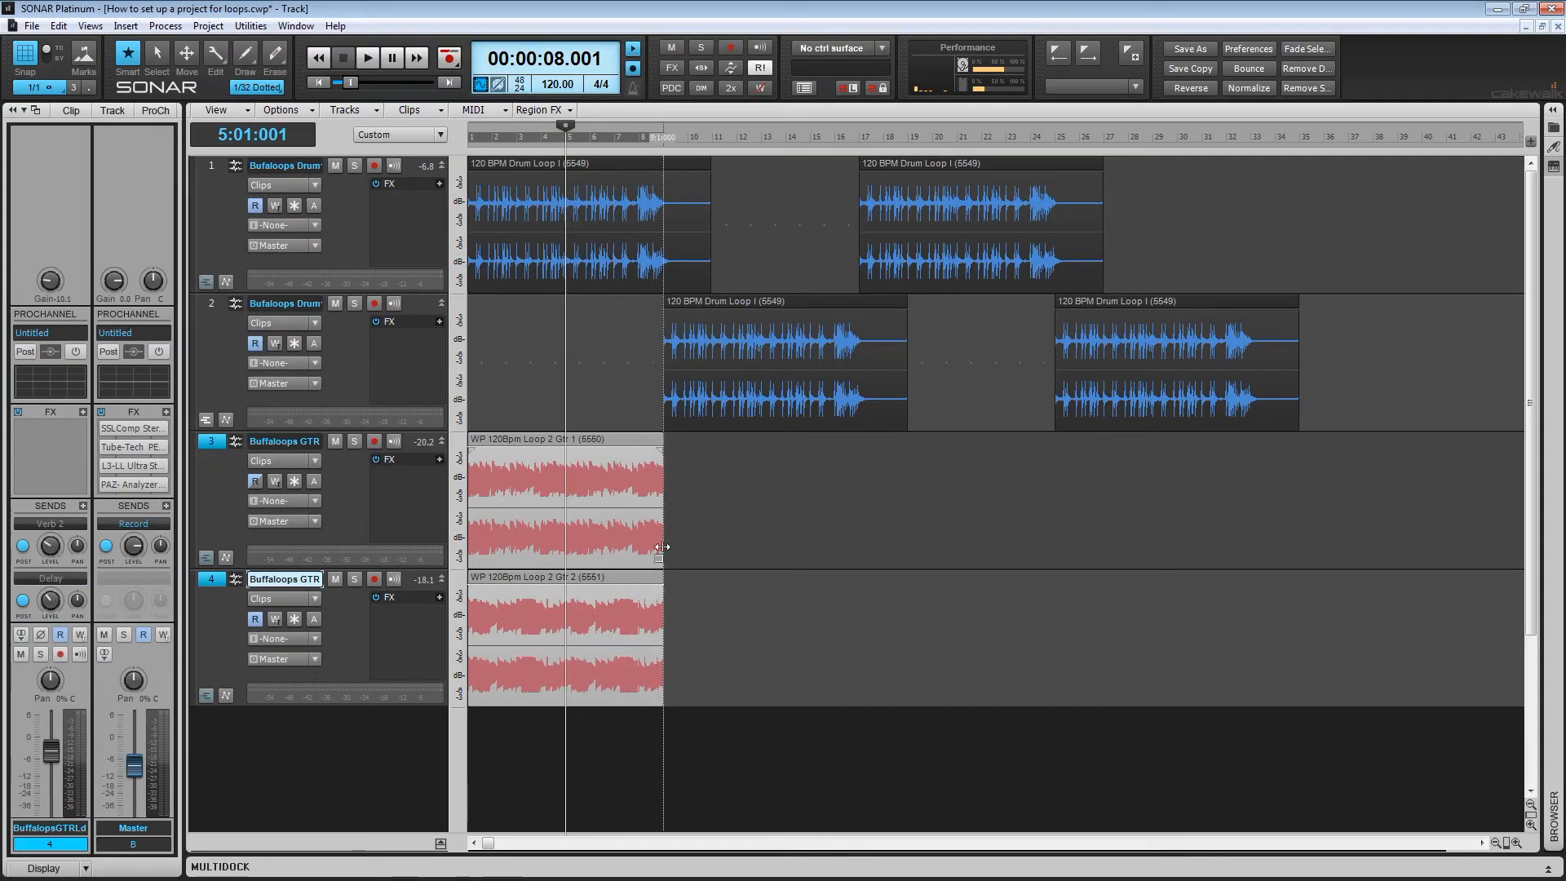
Copy both guitar loops on tracks 3 and 4 and paste them back to back at measures 9, 17 and 25.
drag(719, 522, 597, 607)
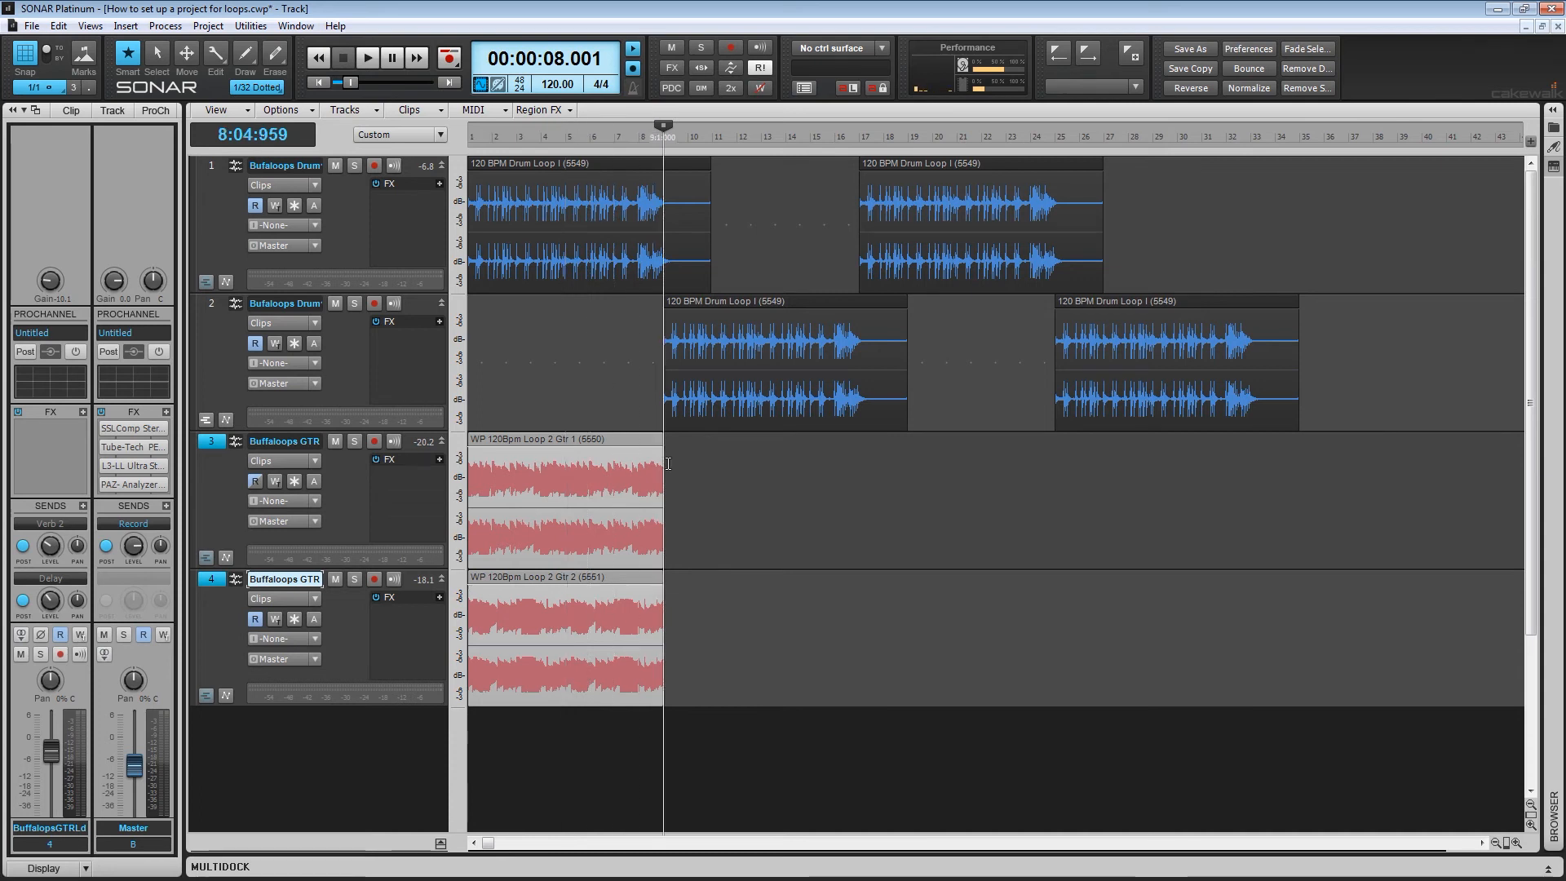
click(669, 463)
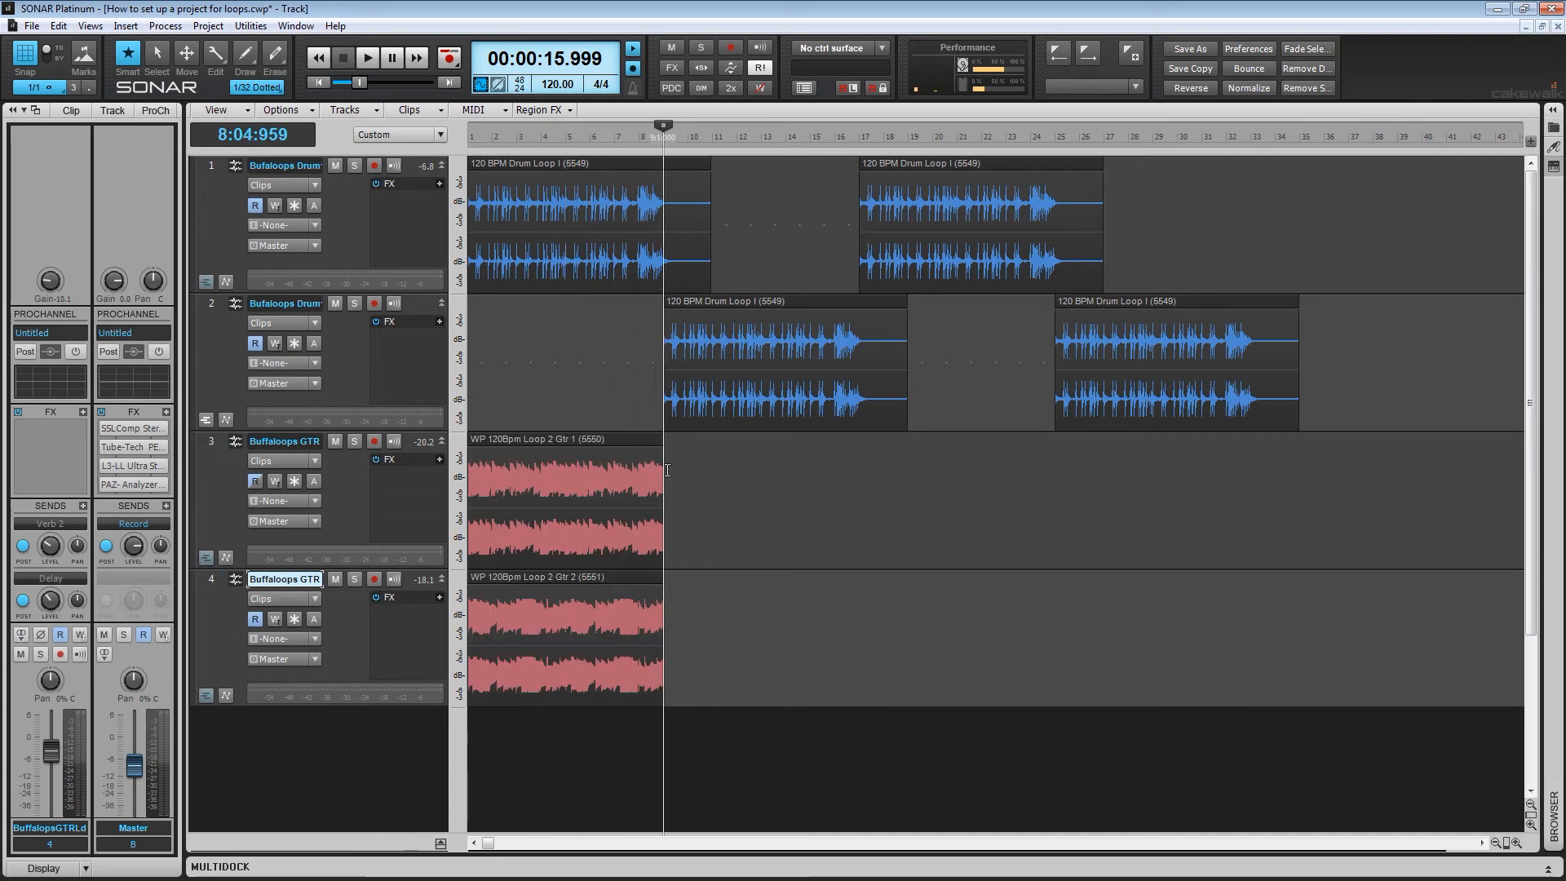
drag(668, 470, 580, 592)
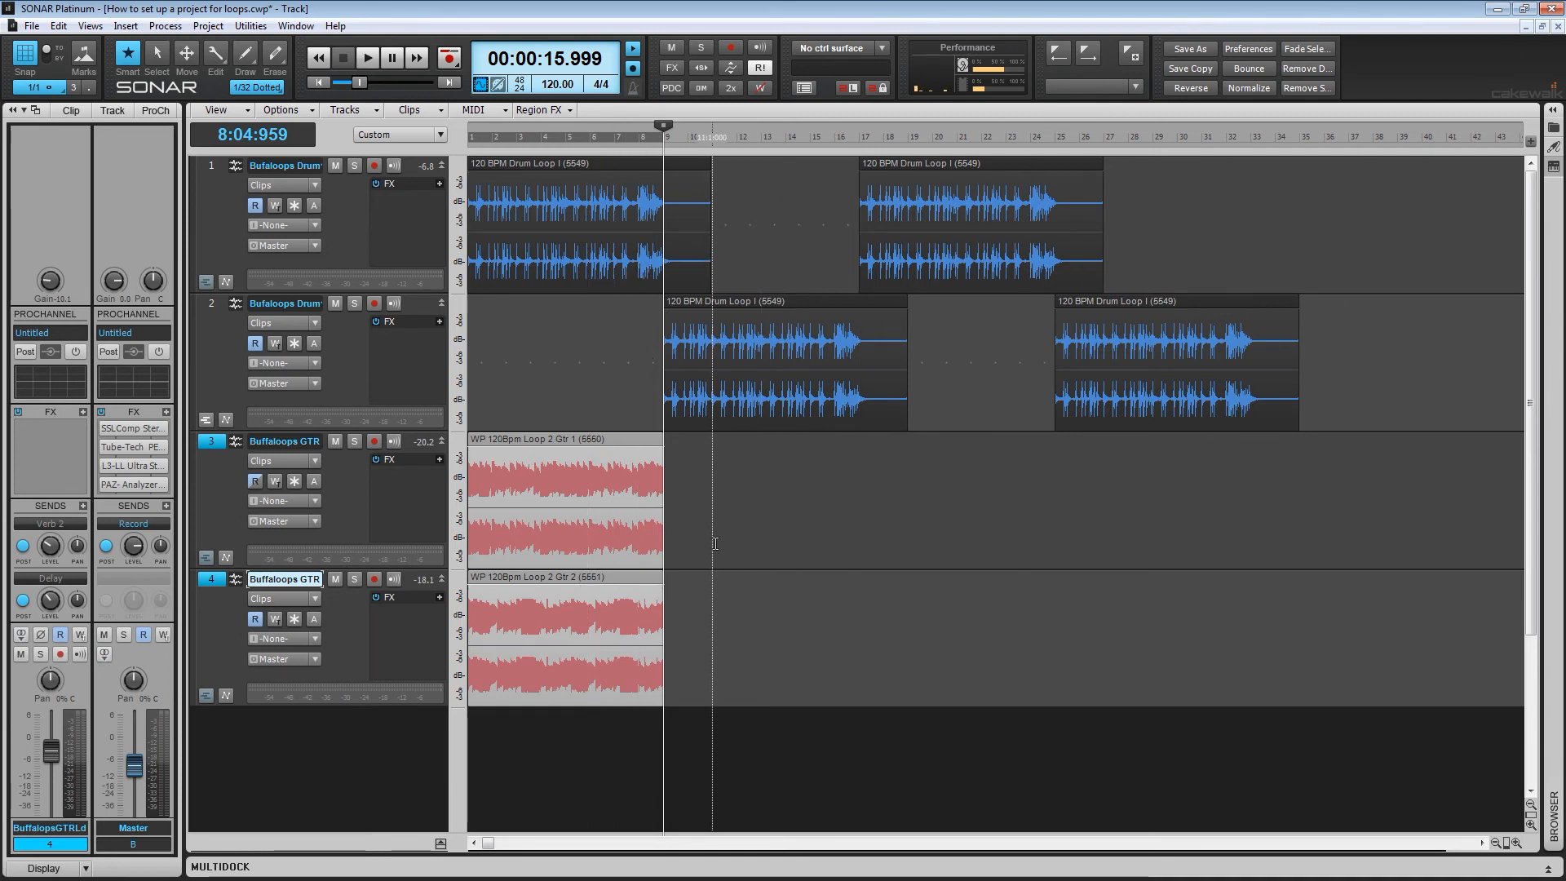
click(213, 445)
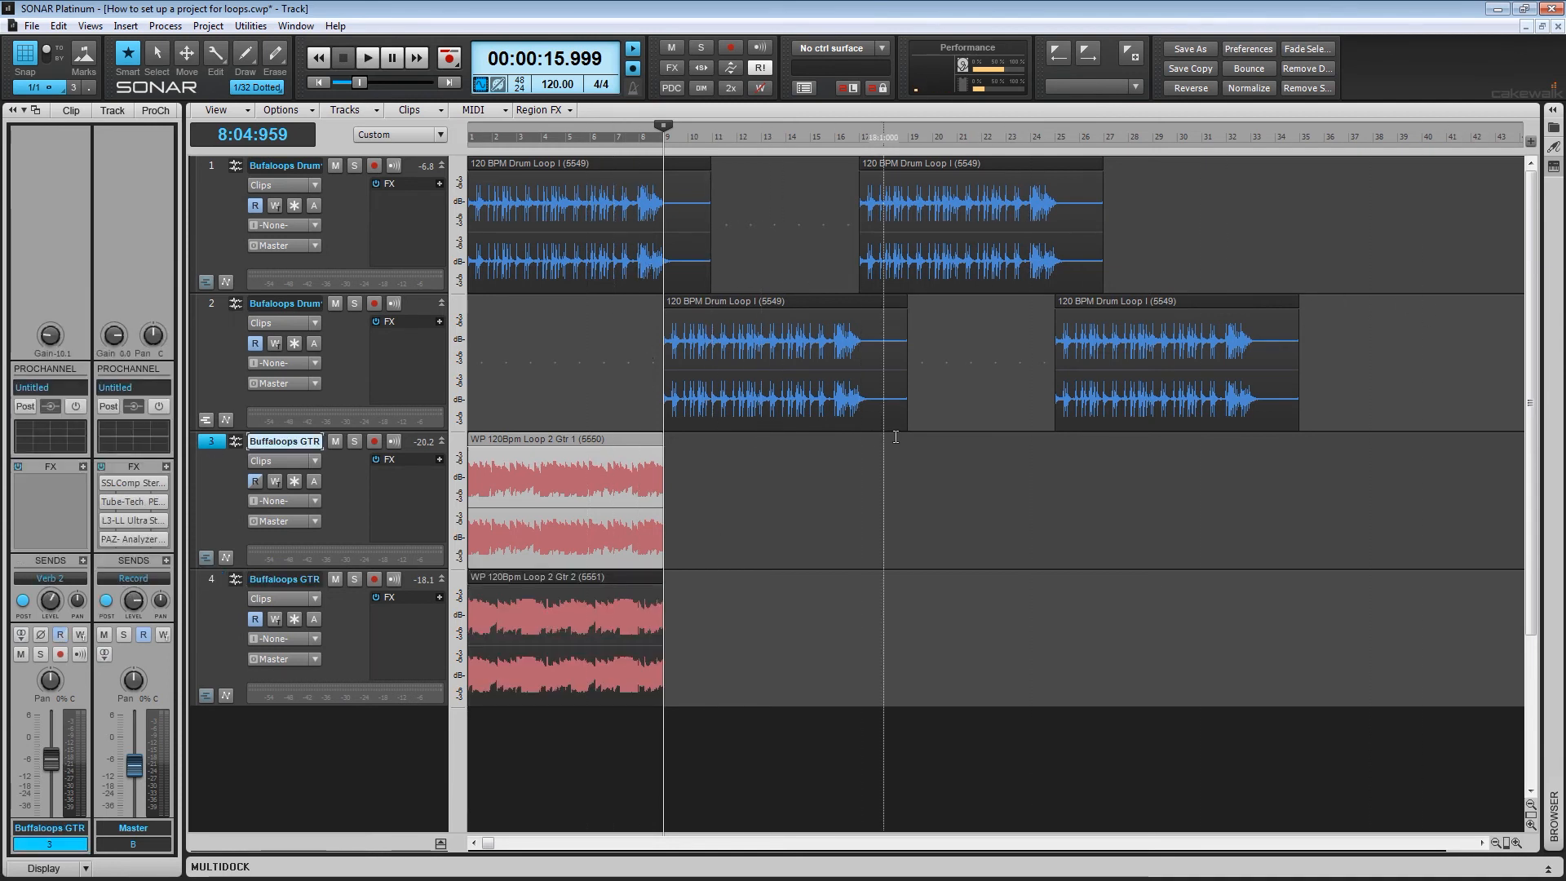
key(ctrl+v)
click(875, 474)
key(ctrl+v)
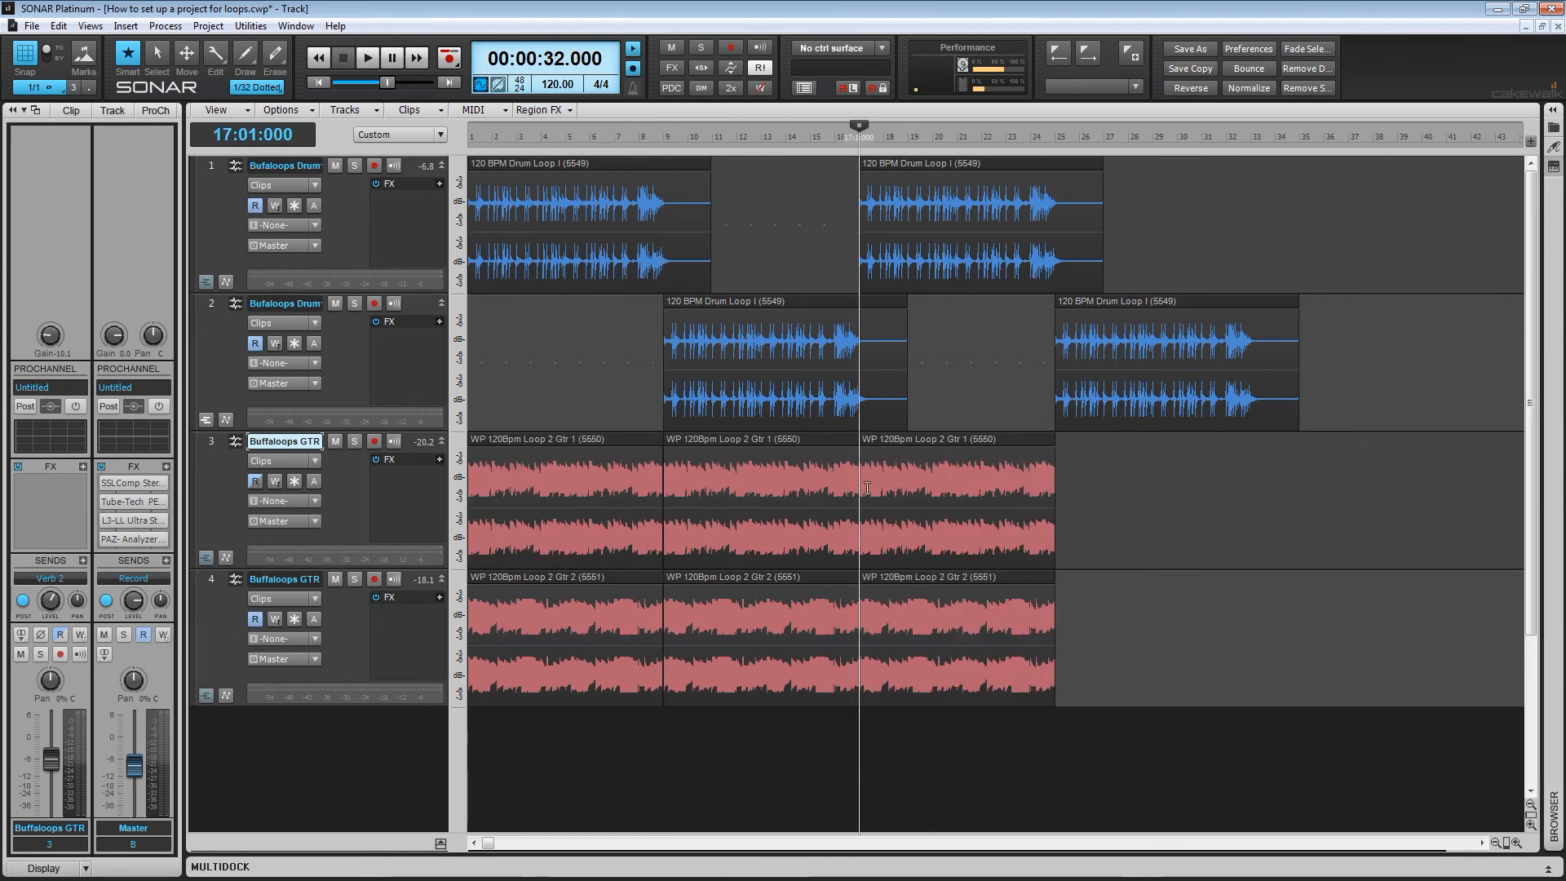
click(1065, 483)
key(ctrl+v)
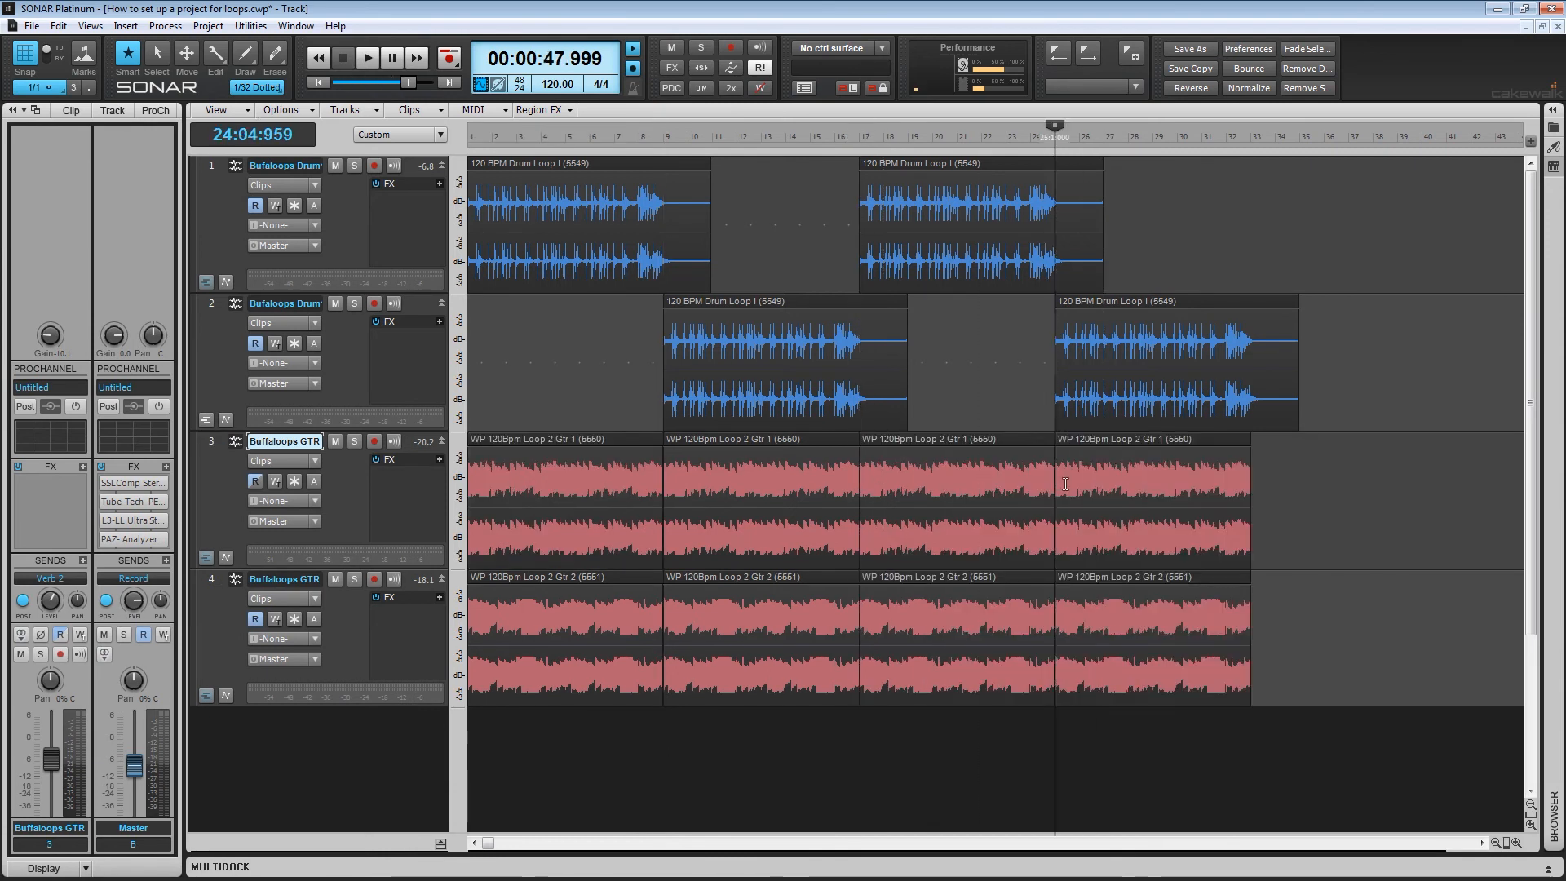
Delete the guitar clips starting at measures 9 and 17 on track 4.
click(776, 645)
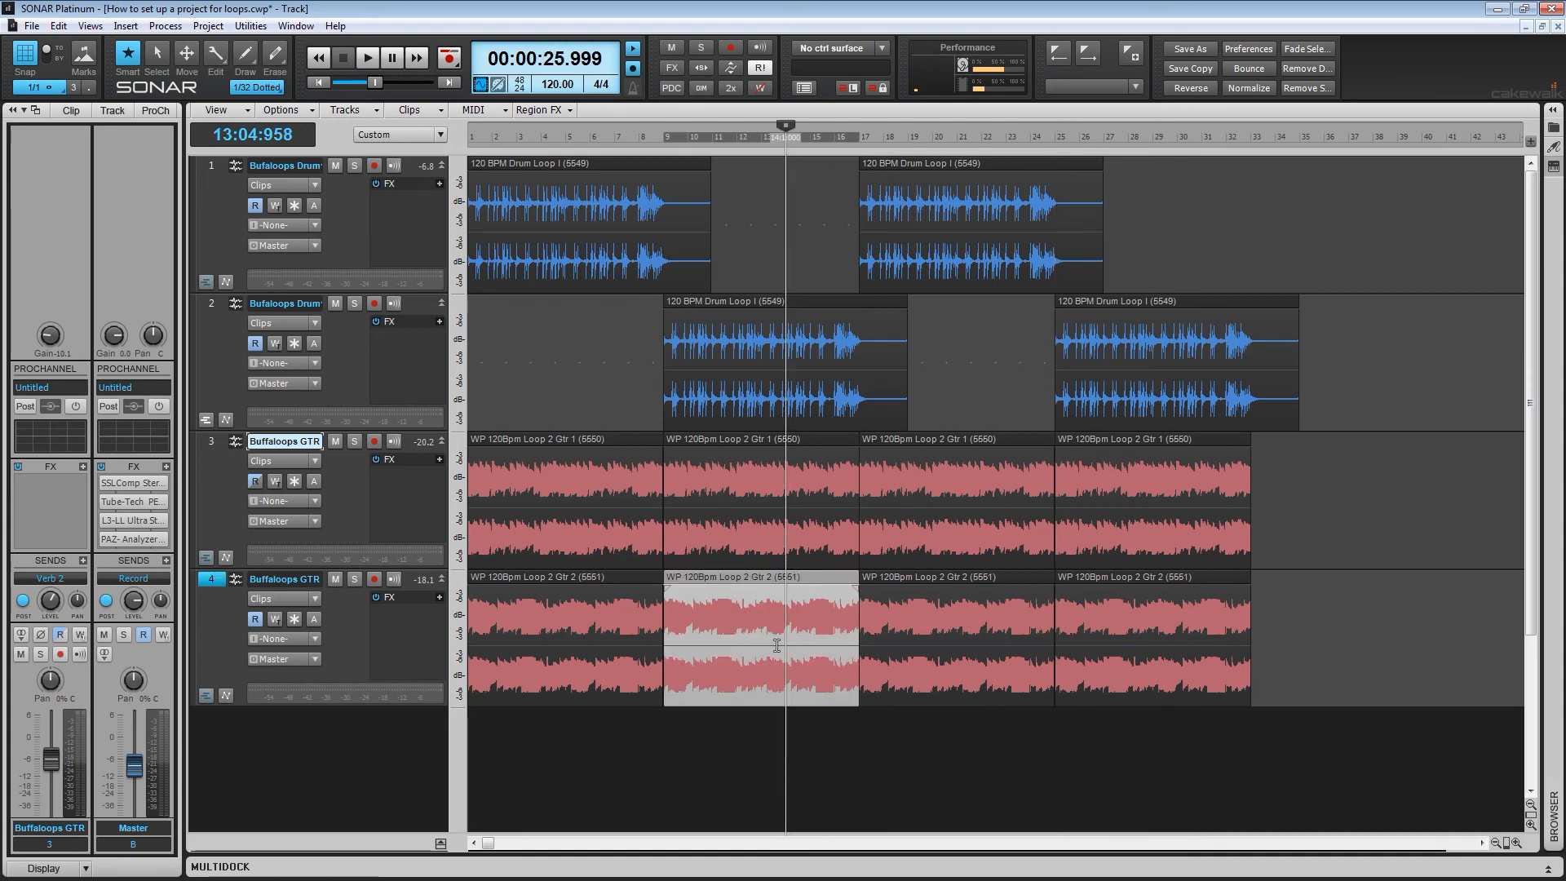
key(Delete)
click(964, 647)
key(Delete)
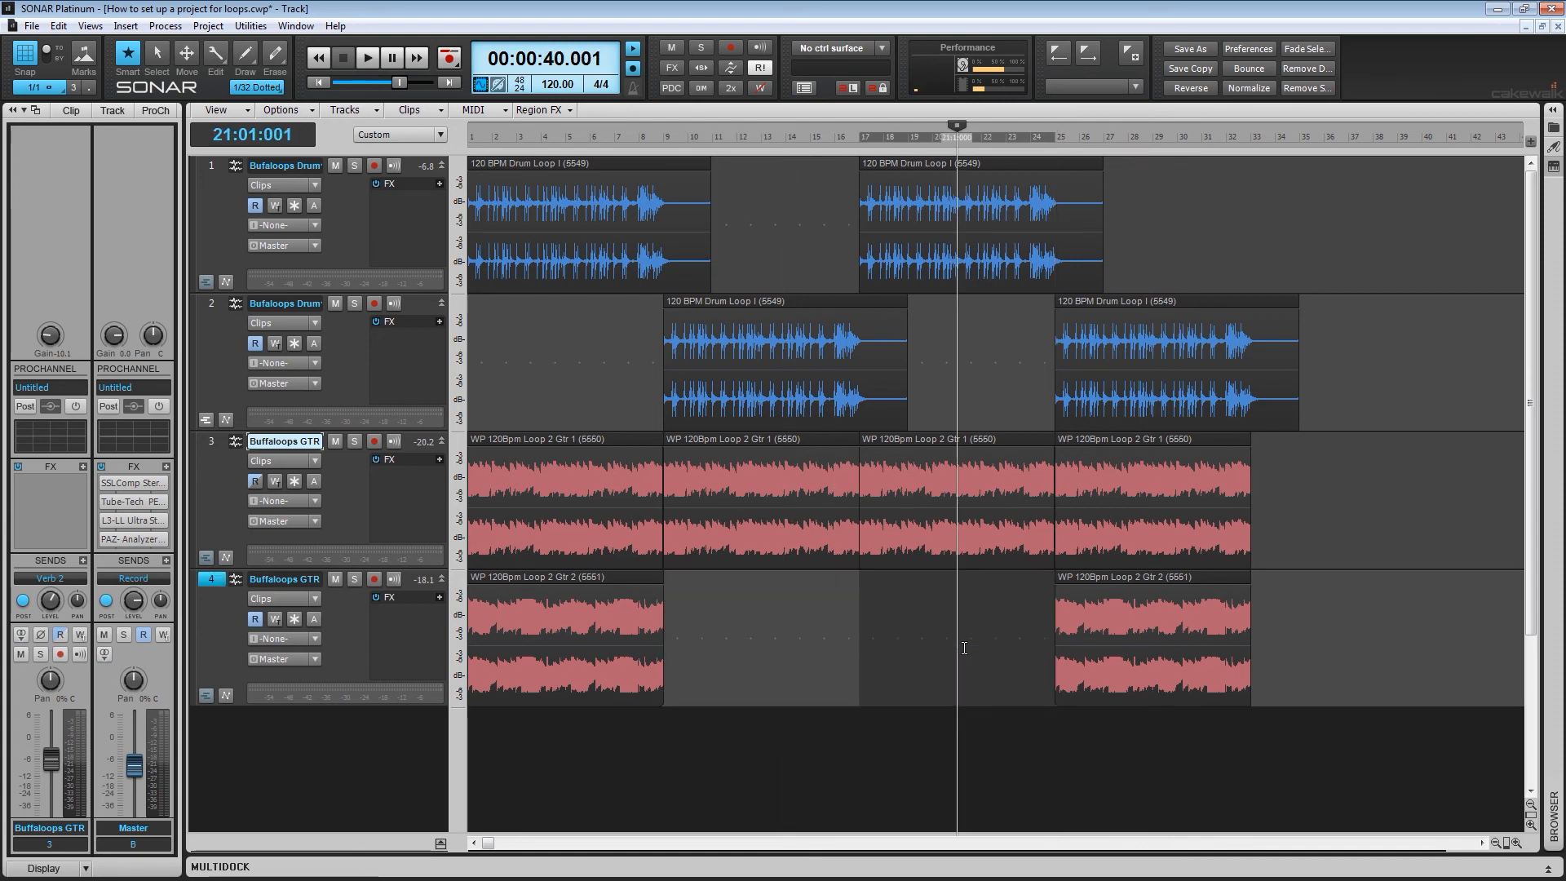
Clear the selection and play the arrangement from about measure 6.
click(948, 661)
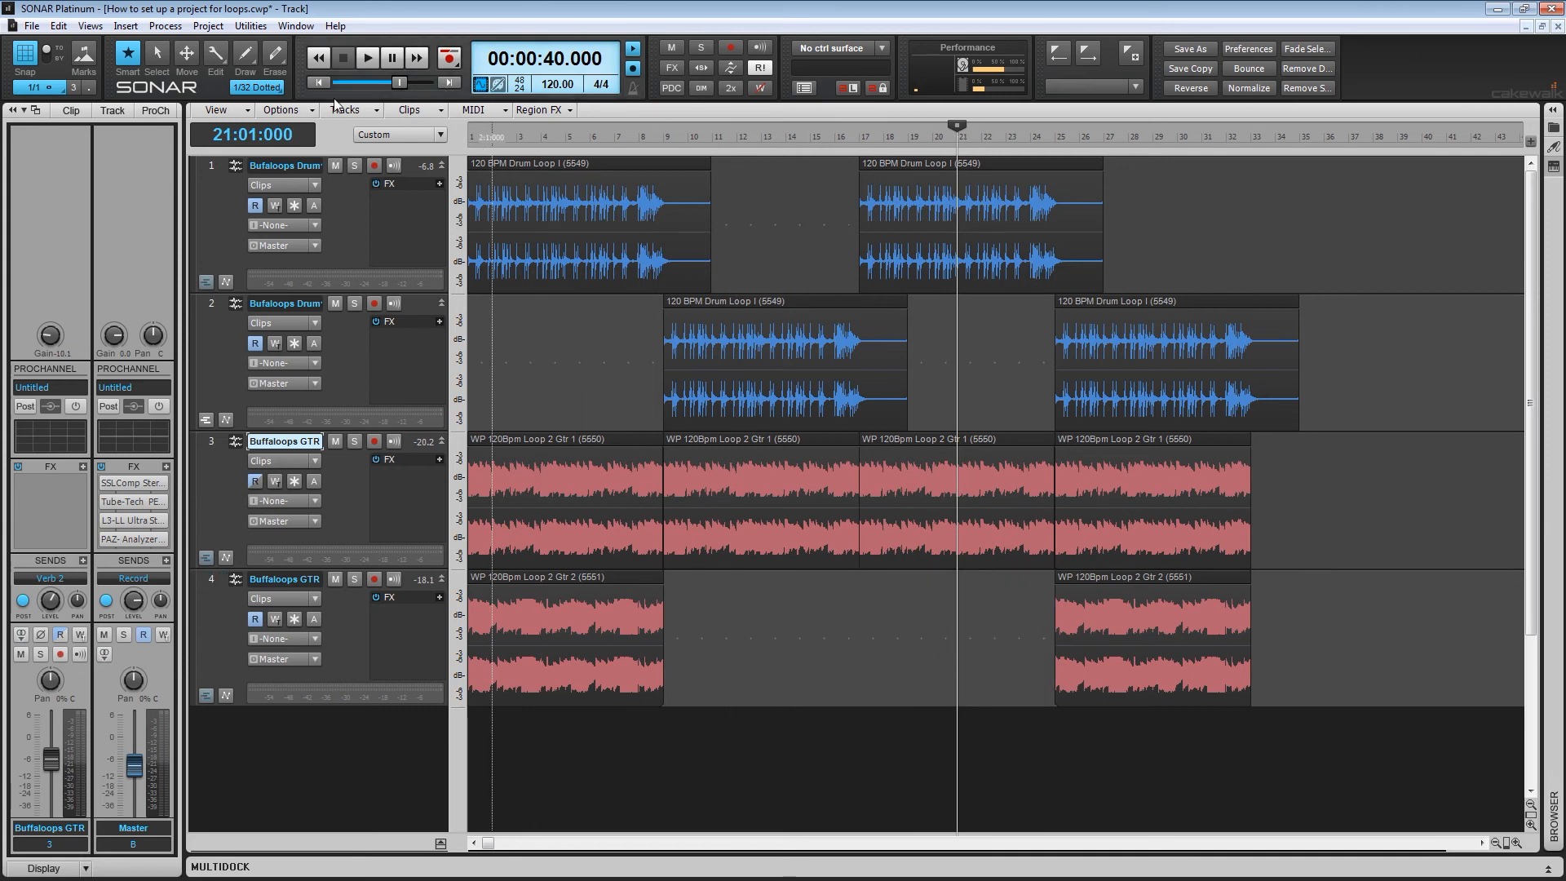
click(602, 389)
key(space)
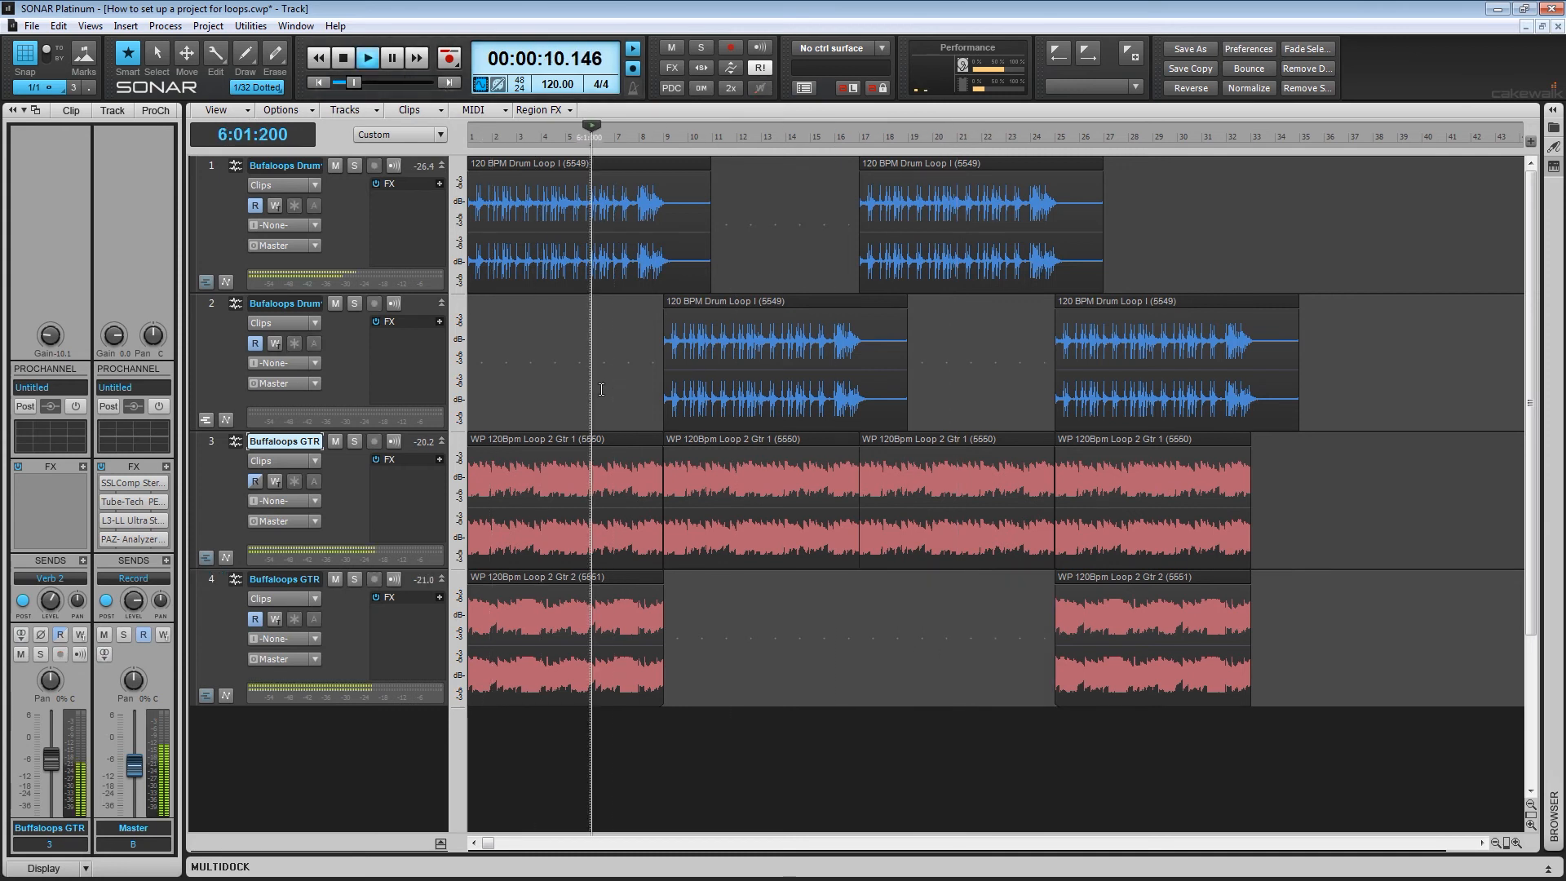